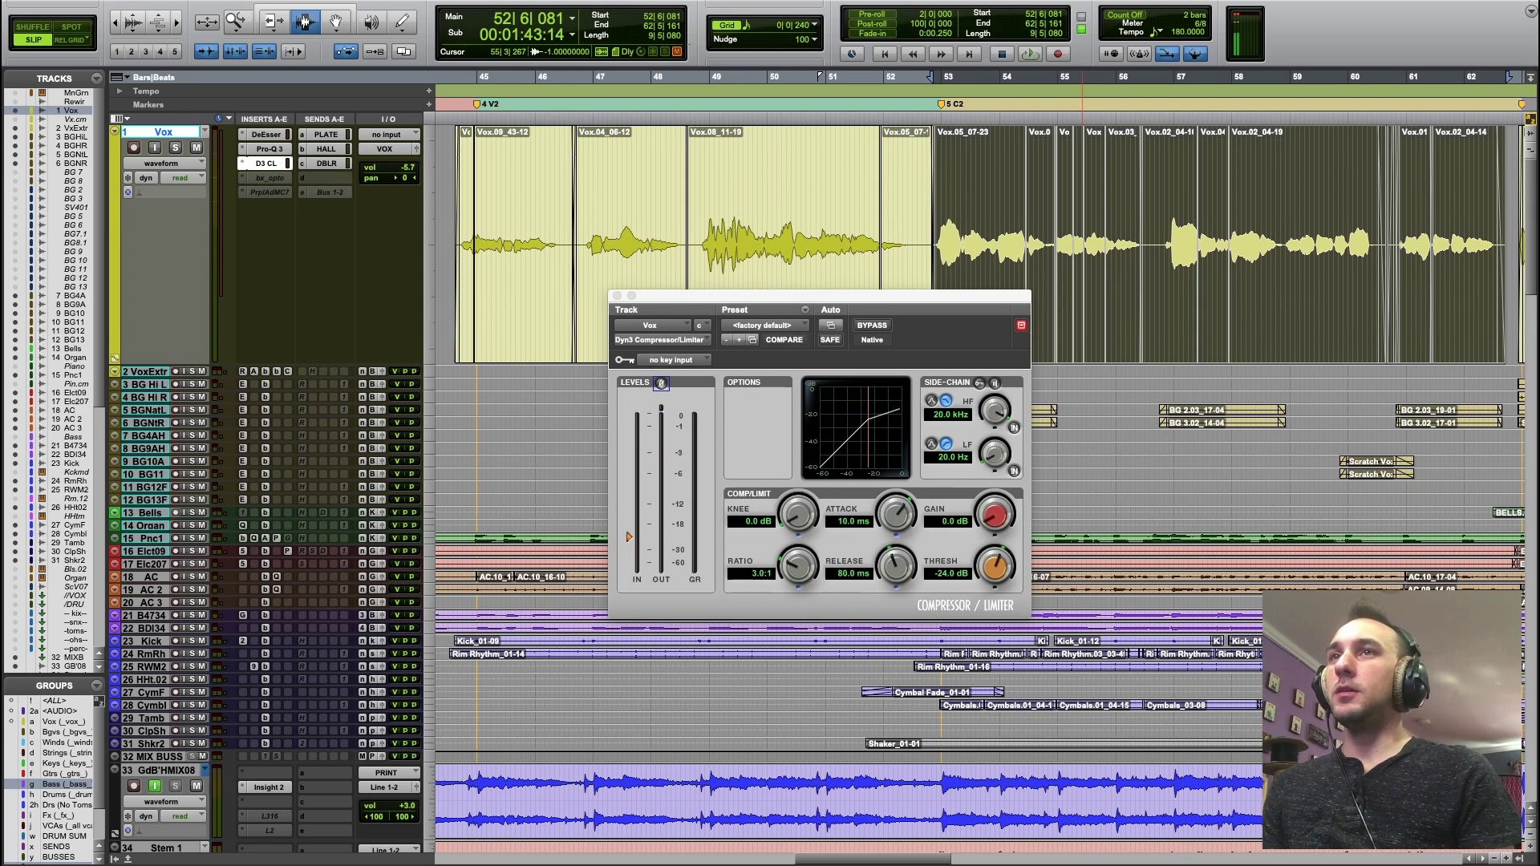
Step: Open the Vox track's Dyn3 Compressor/Limiter at its defaults: 3.0:1 ratio, −24.0 dB threshold
left_click(660, 340)
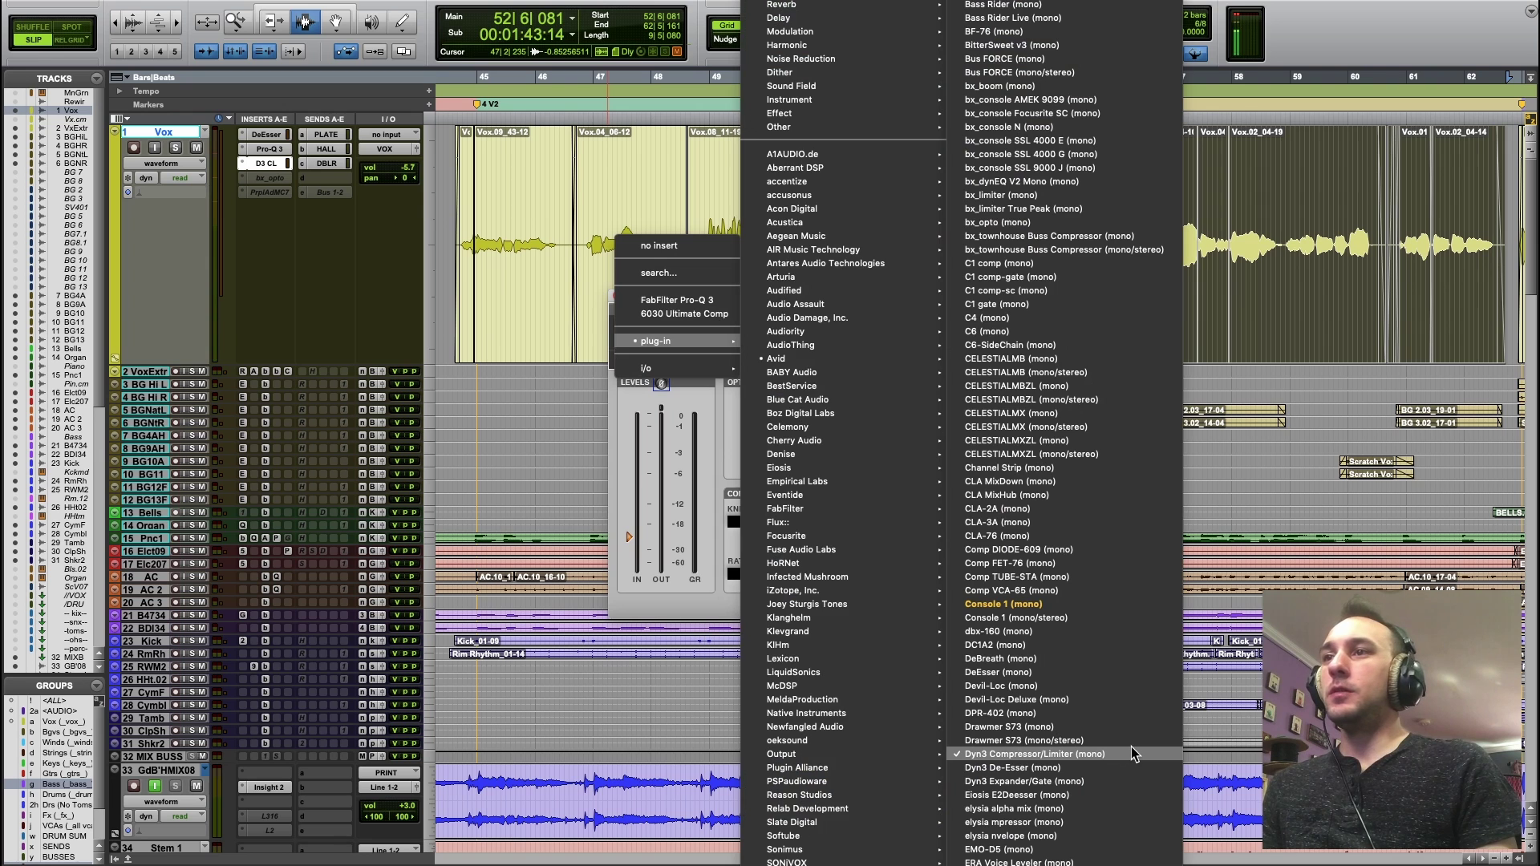
left_click(1131, 748)
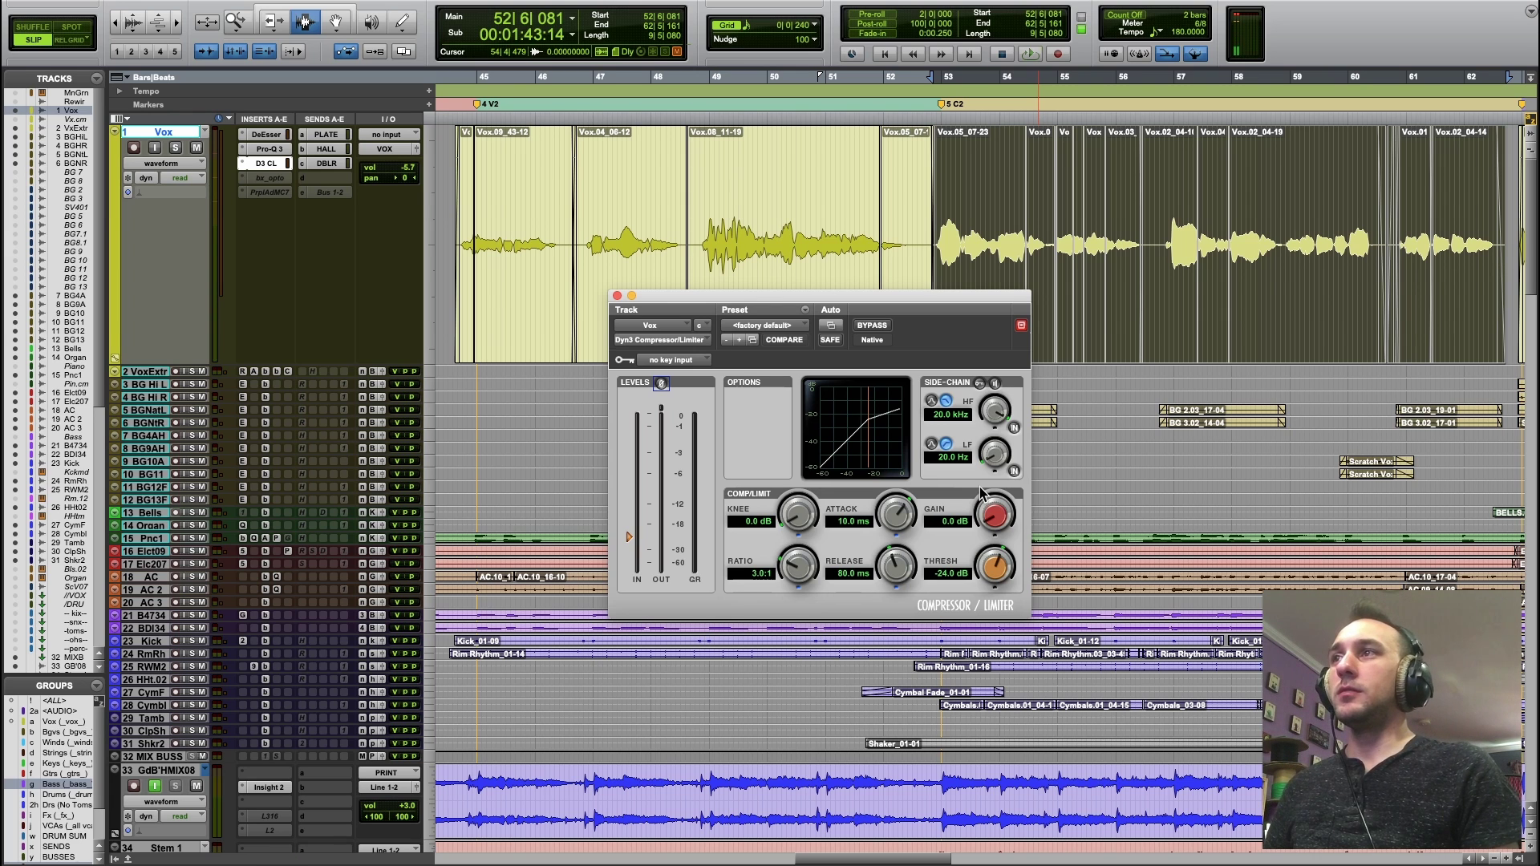
key("space")
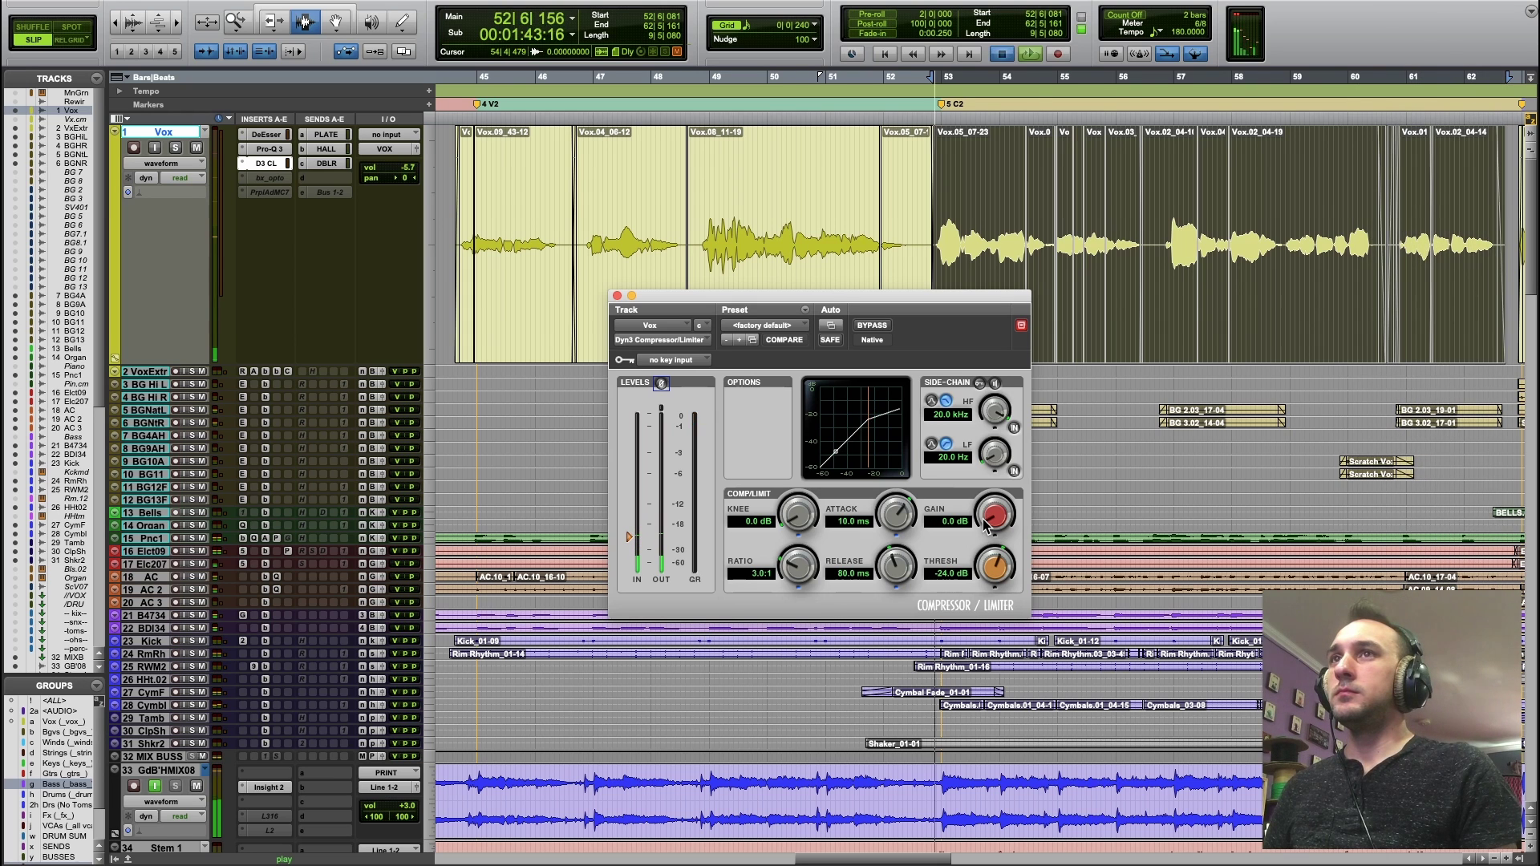
key("space")
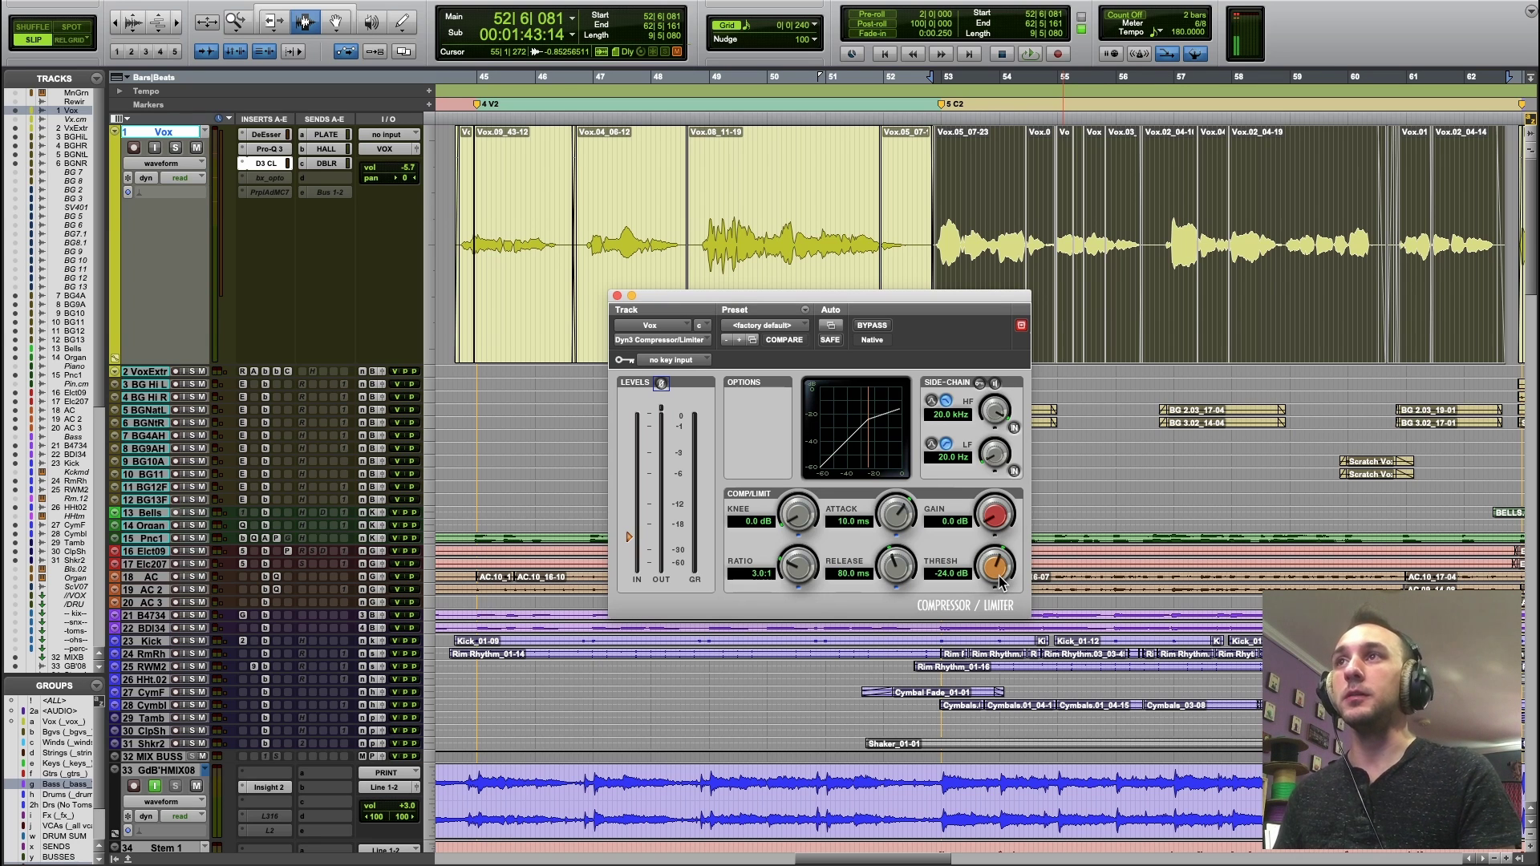
key("space")
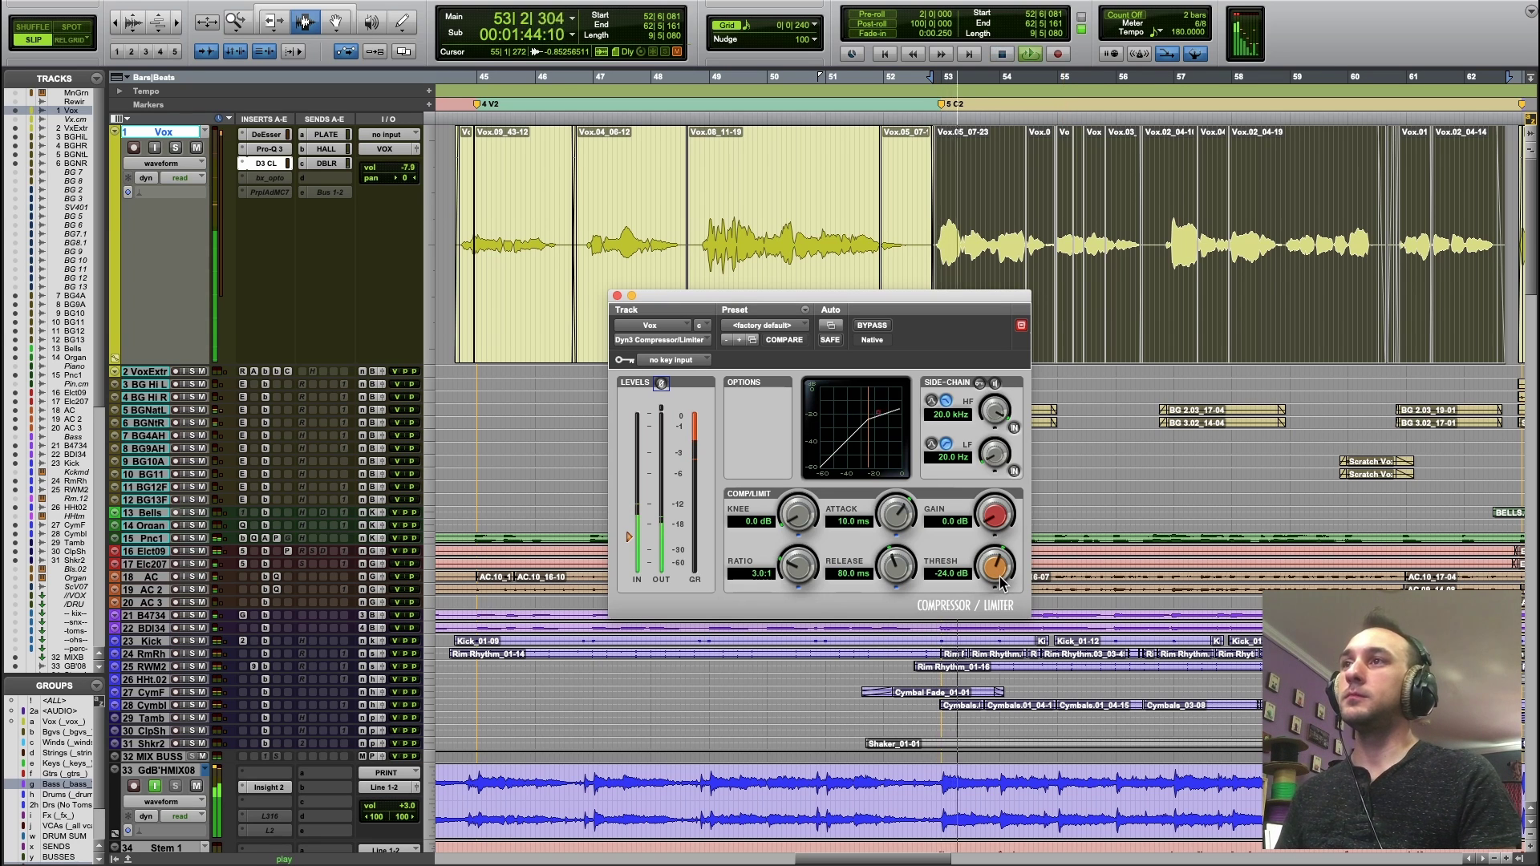
Step: Audition Vox thresholds around 0.0 and -11 dB, finally leaving the threshold at -28.2 dB
left_click_drag(1000, 575, 1025, 565)
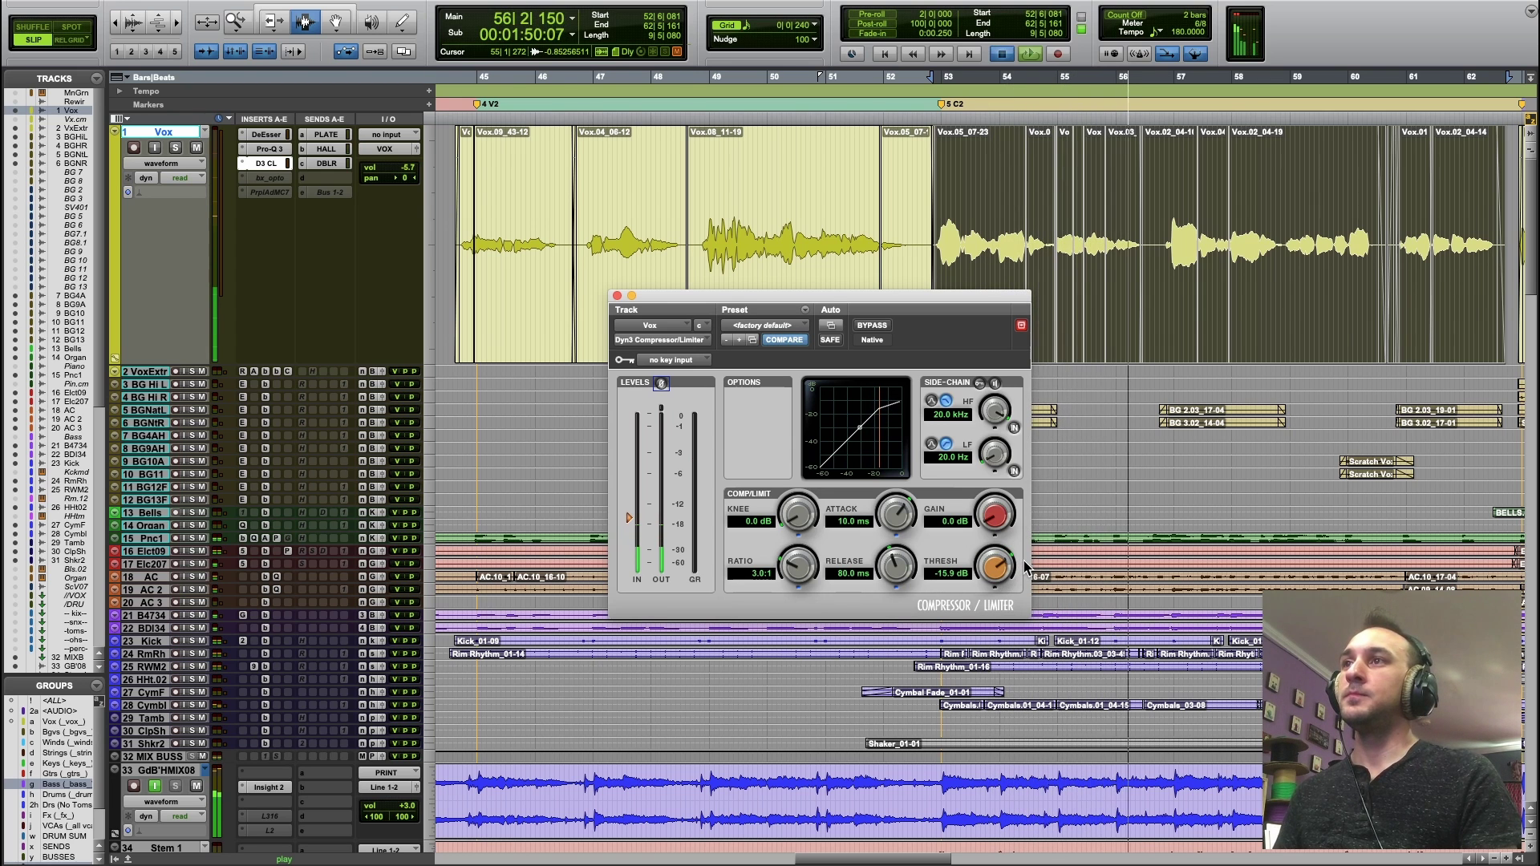
key("space")
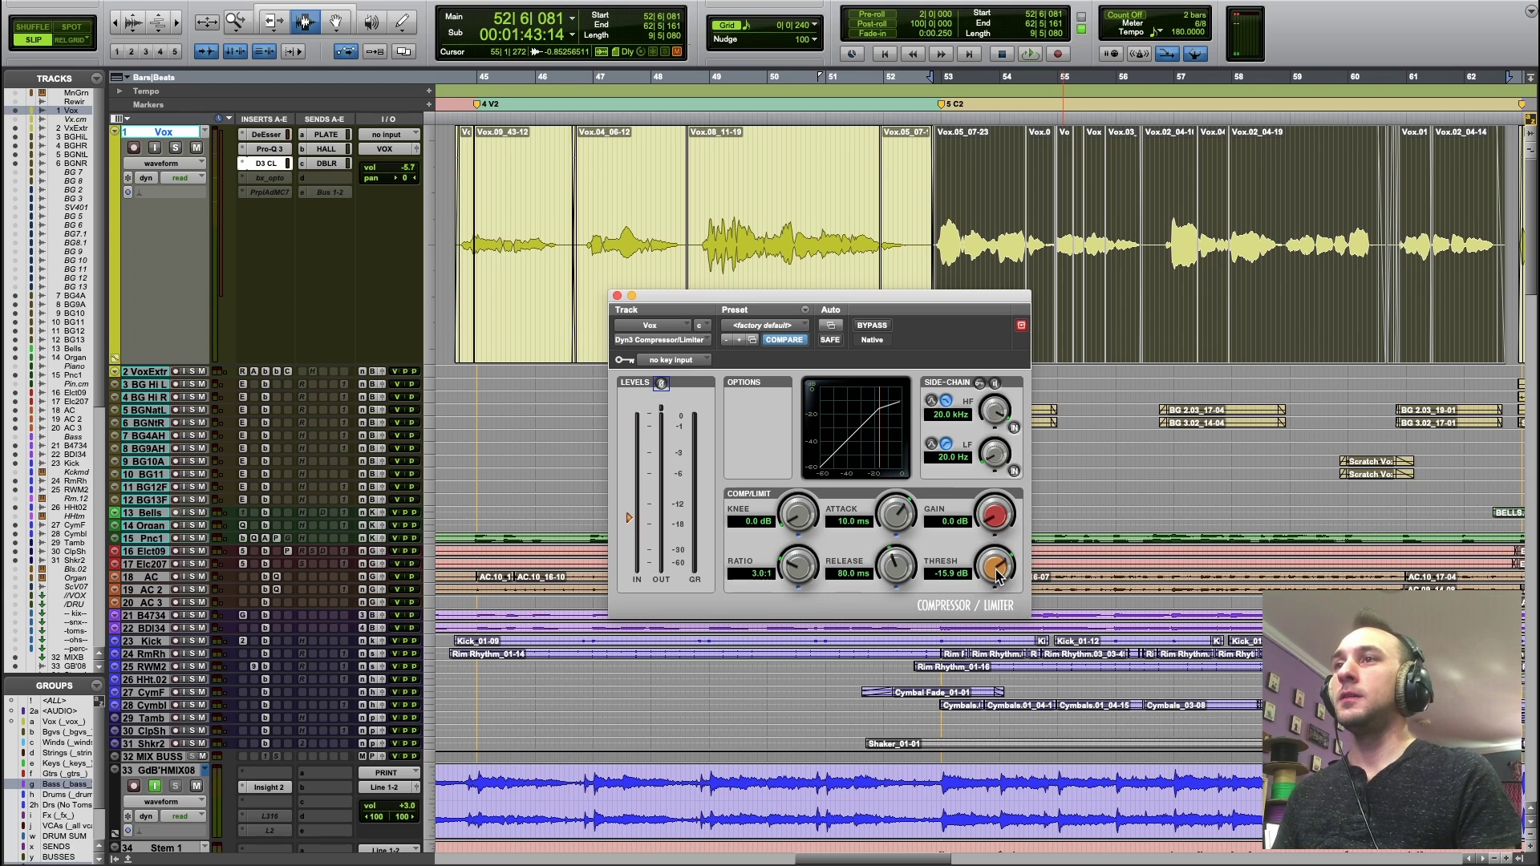
left_click_drag(999, 576, 1012, 527)
key("space")
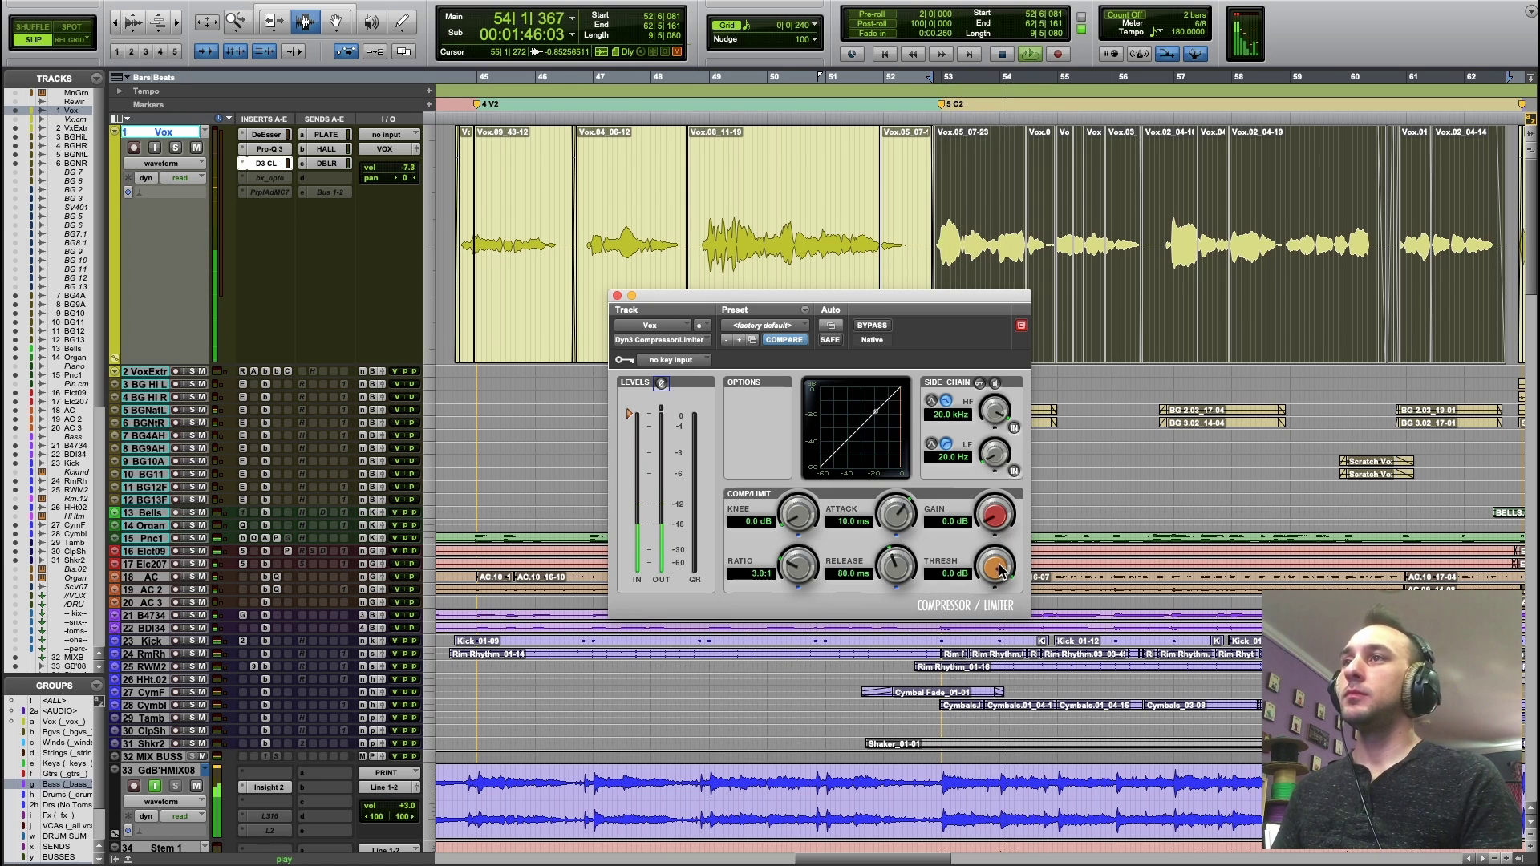
key("space")
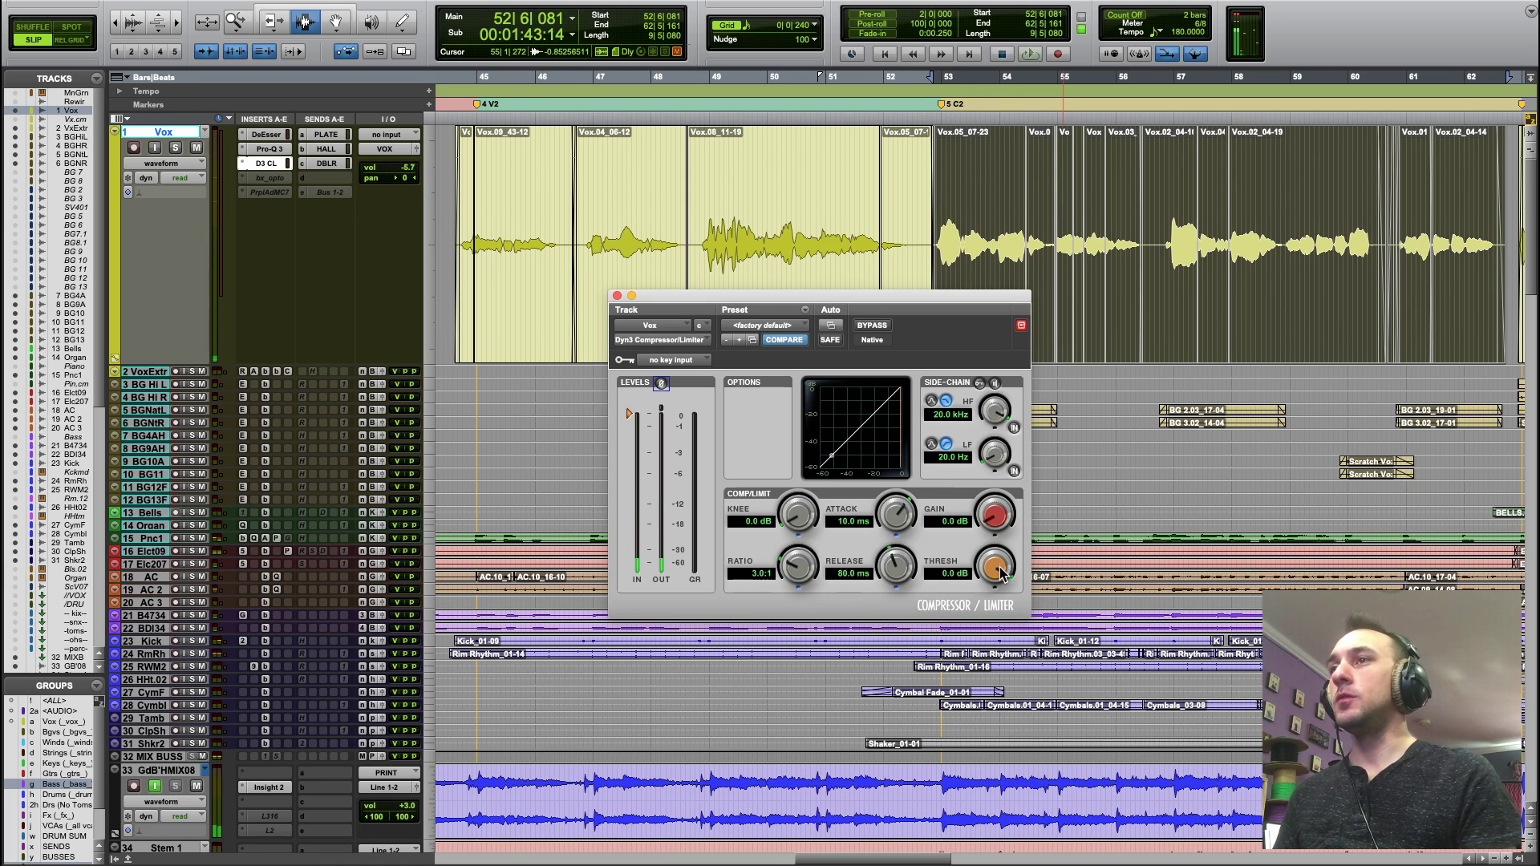
left_click_drag(1001, 573, 993, 618)
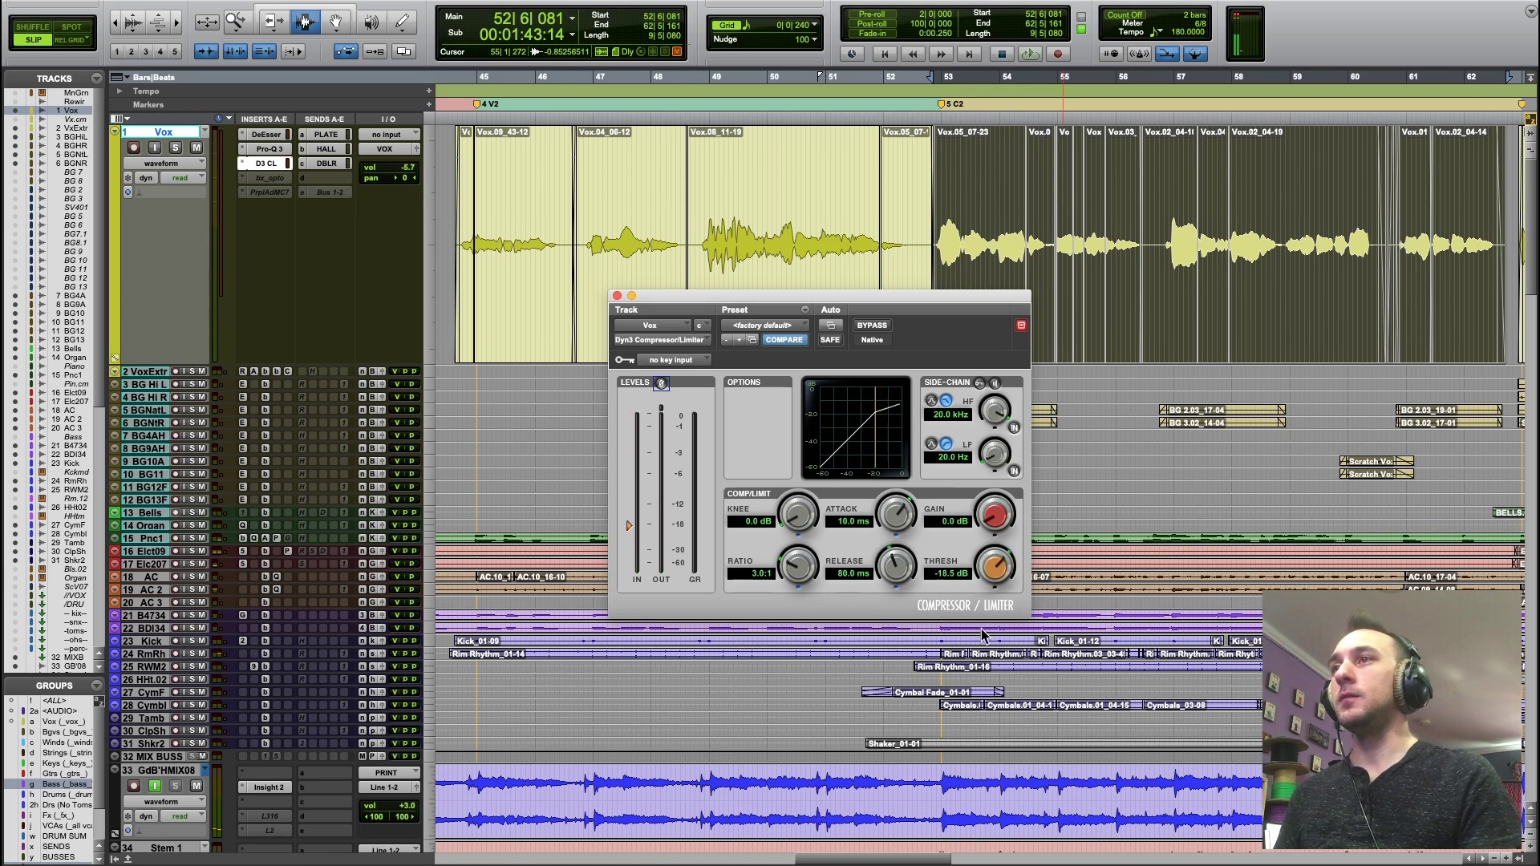
key("space")
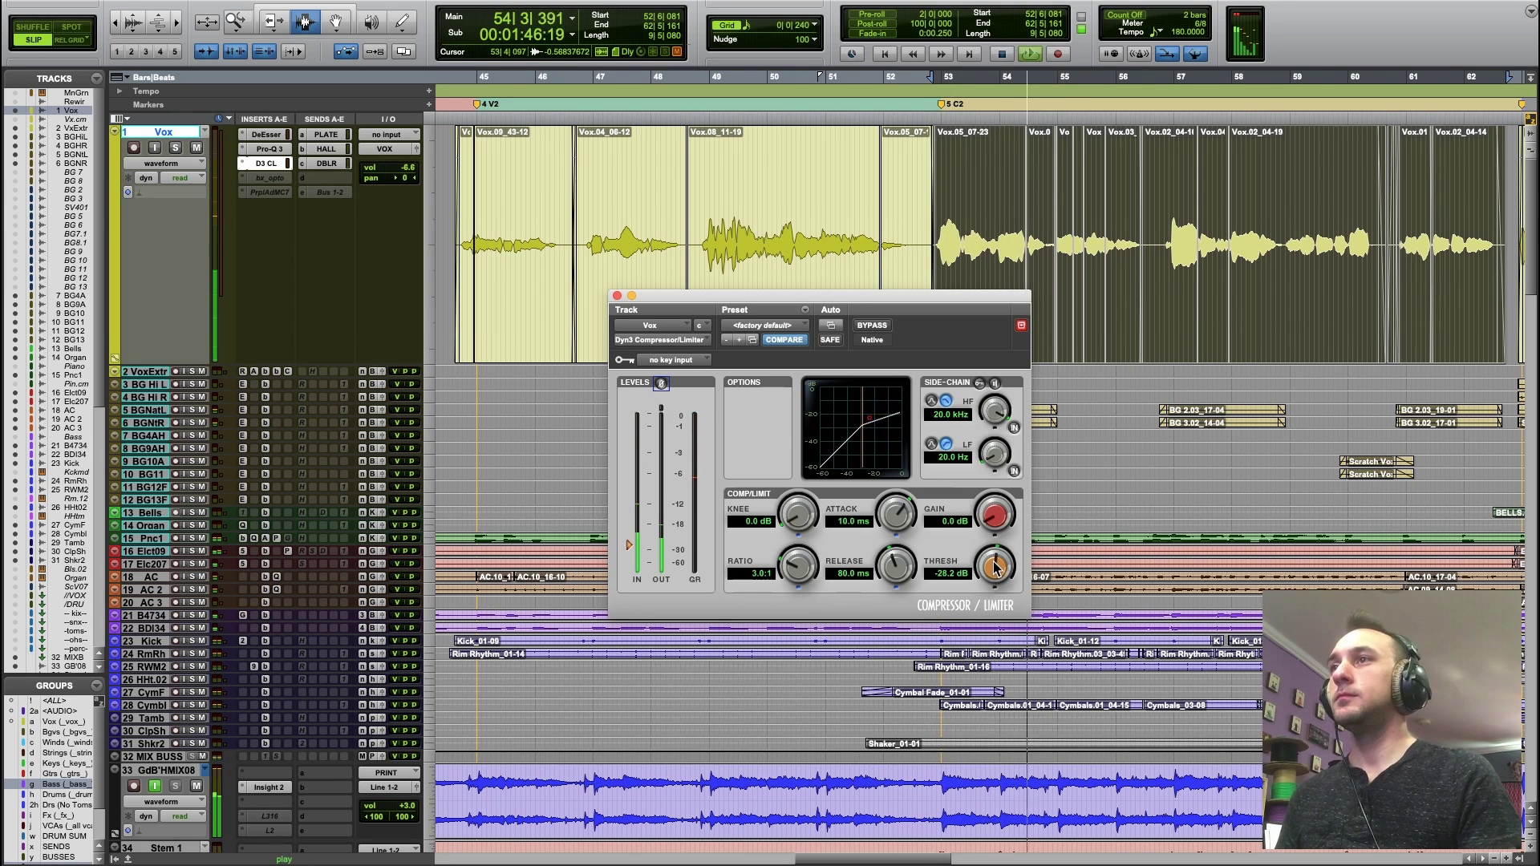
key("space")
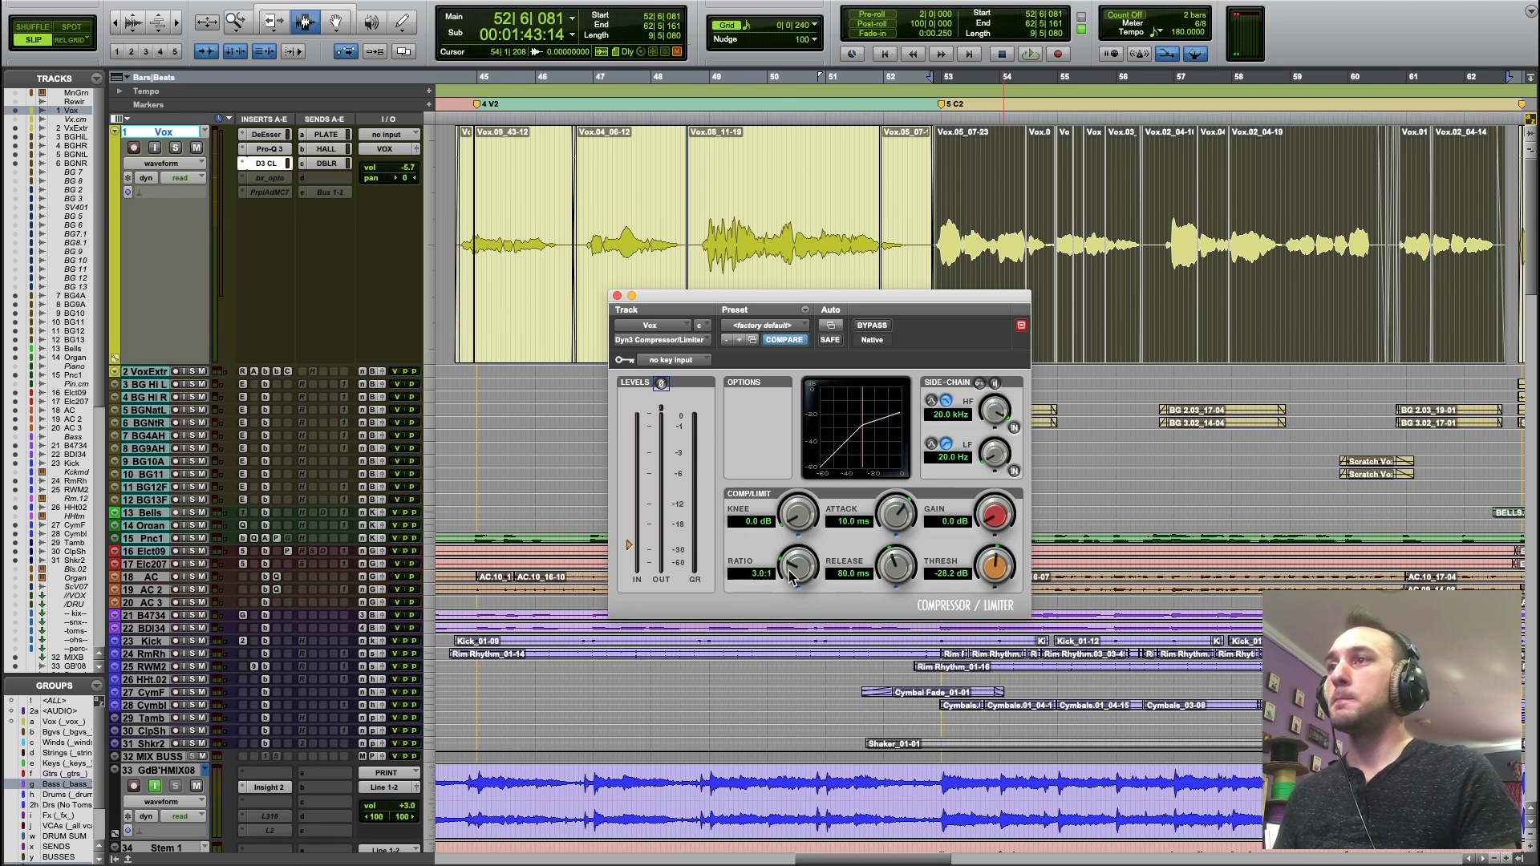
key("space")
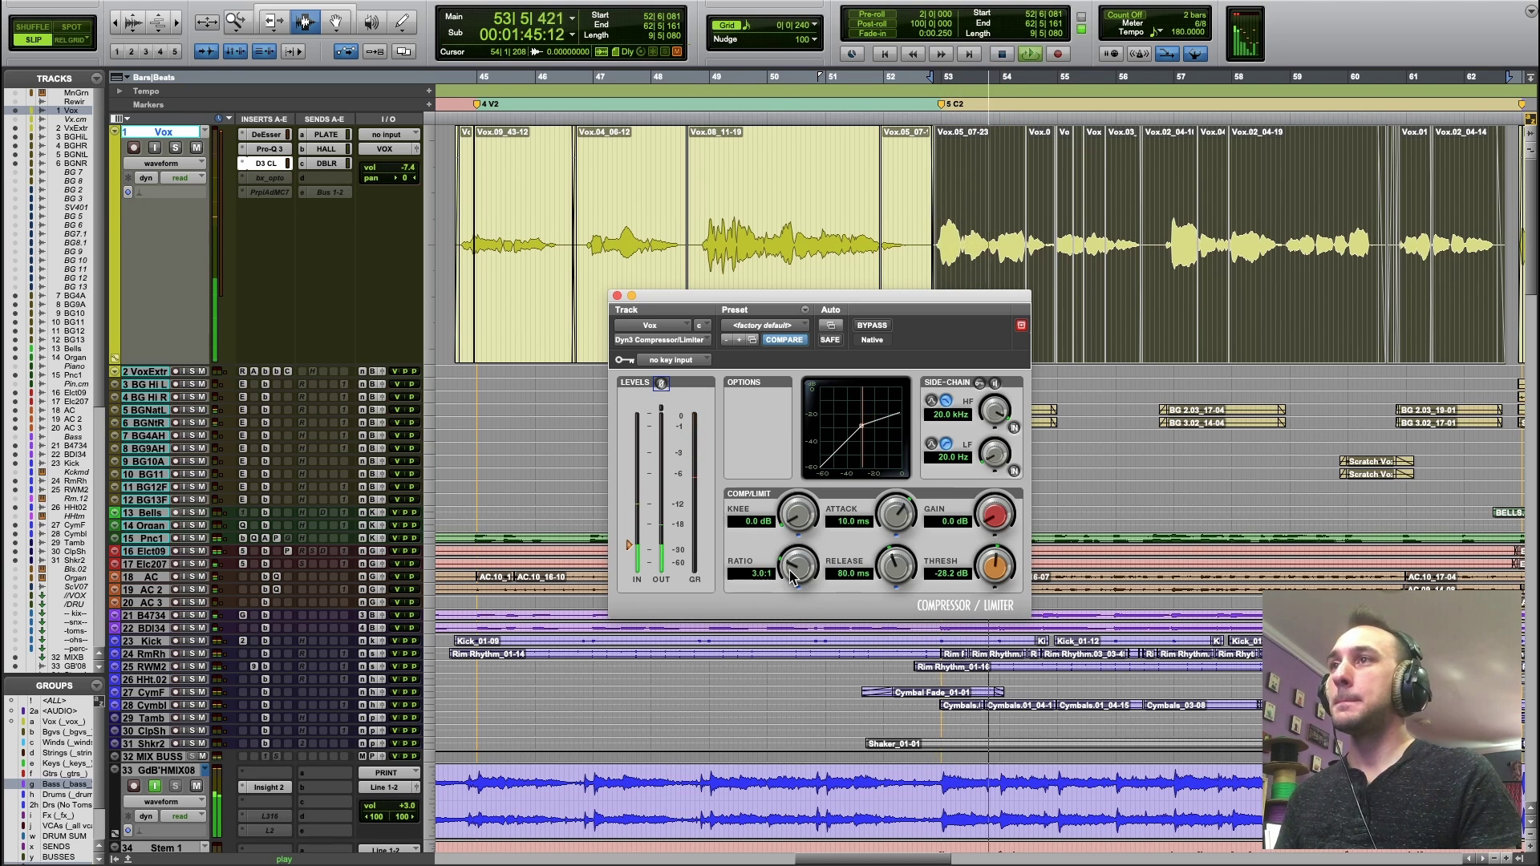
Step: Compare steeper ratios up to about 6:1, then settle the Vox compressor ratio at 1.5:1
left_click_drag(791, 576, 839, 486)
key("space")
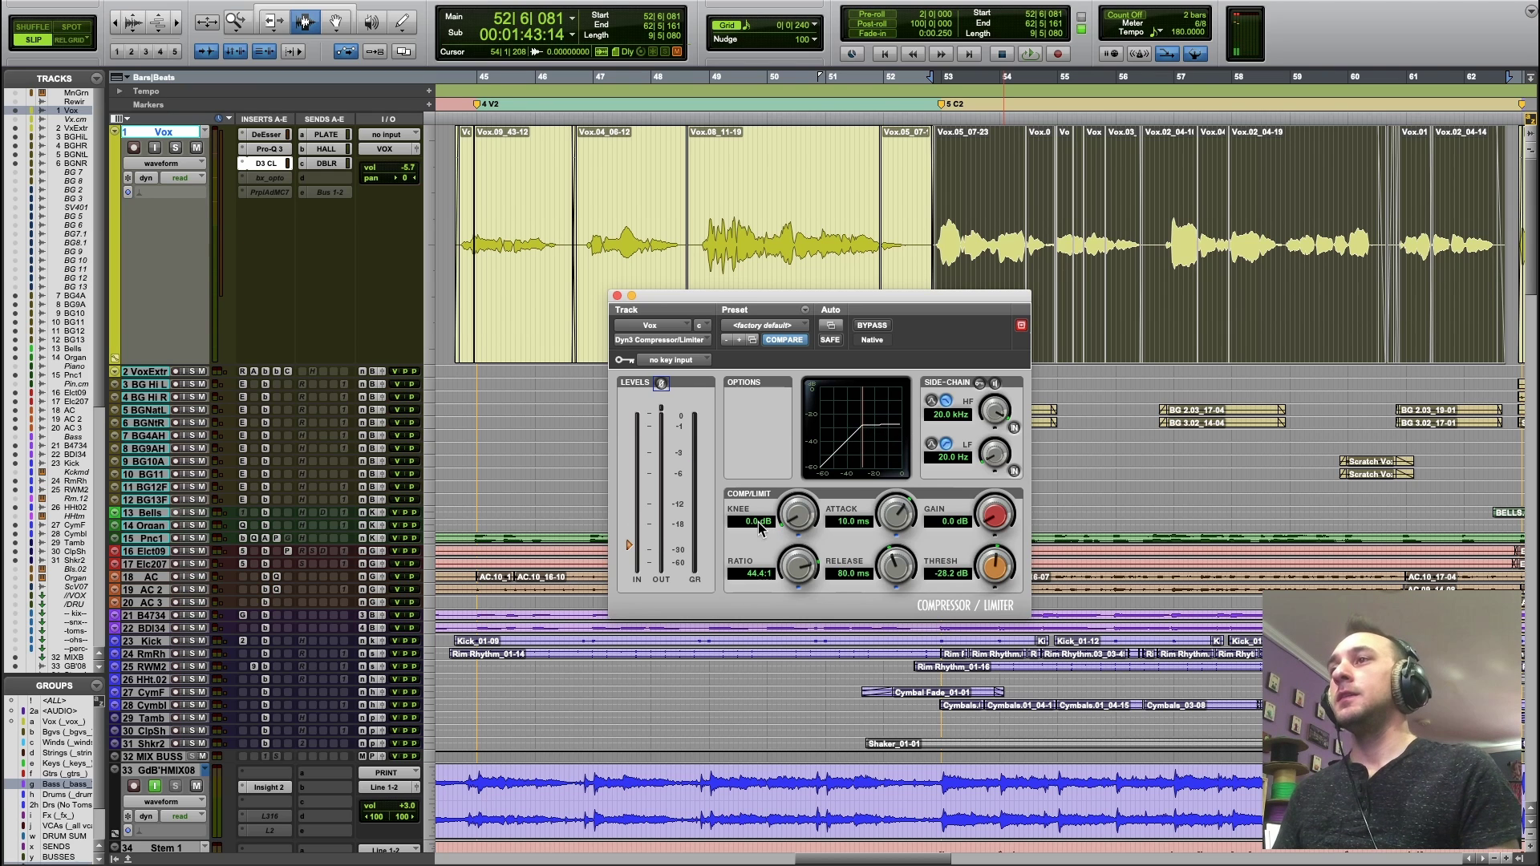
left_click_drag(790, 569, 790, 609)
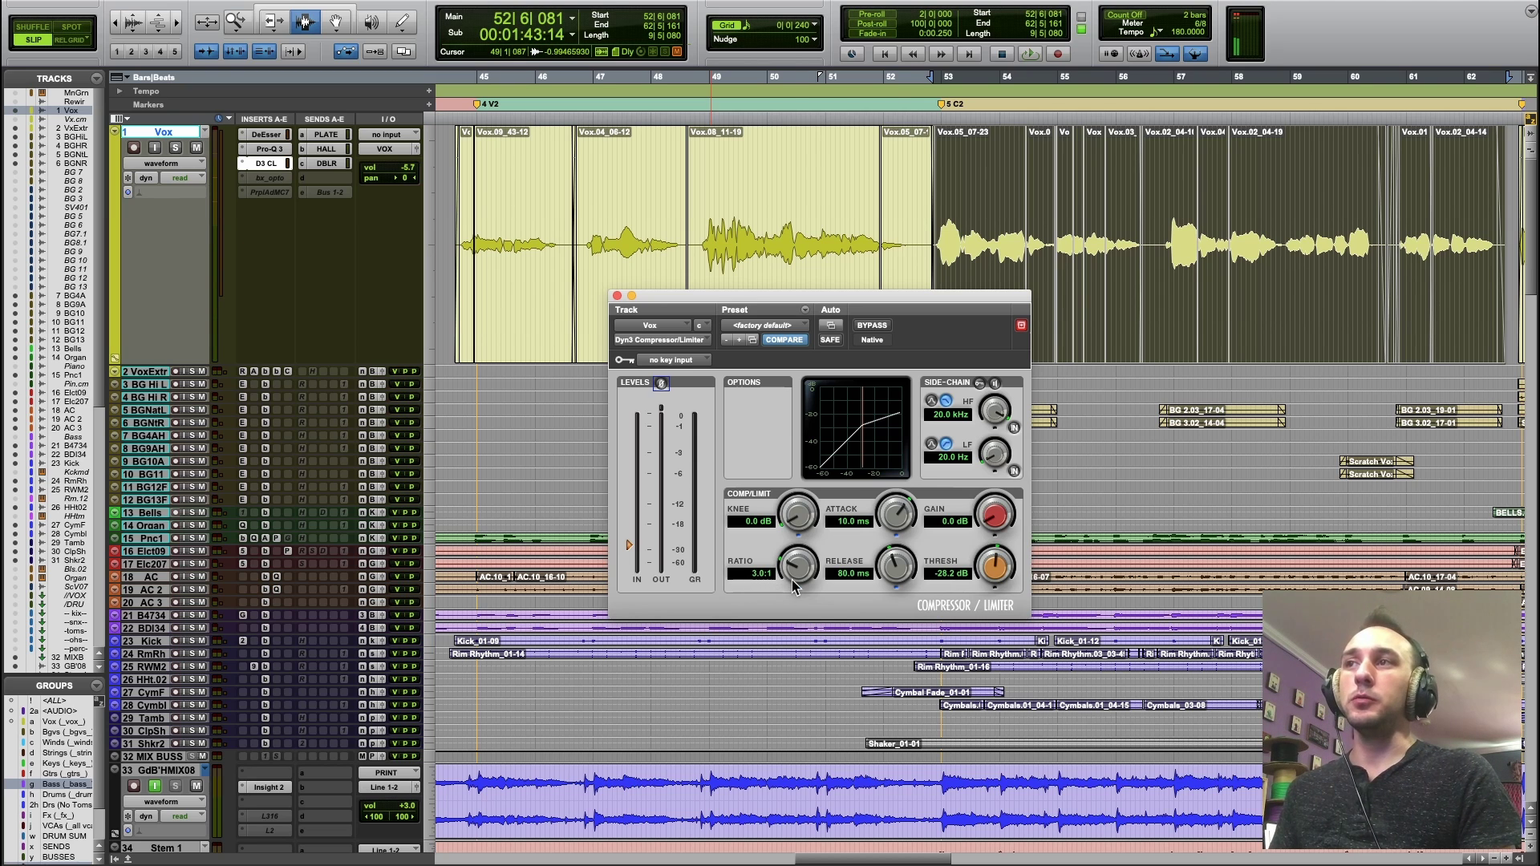
left_click_drag(793, 586, 814, 543)
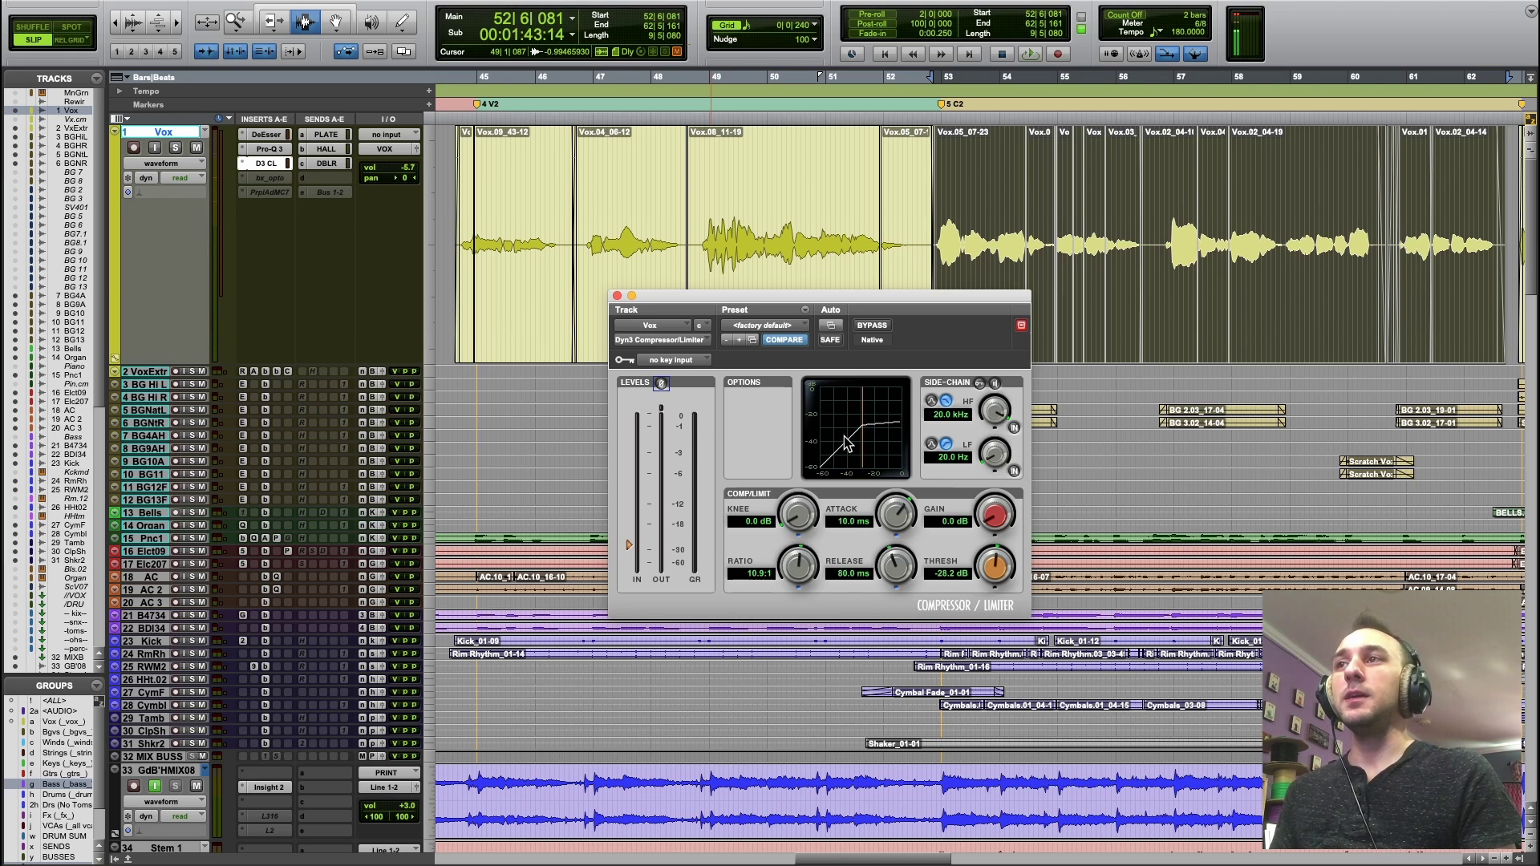
key("space")
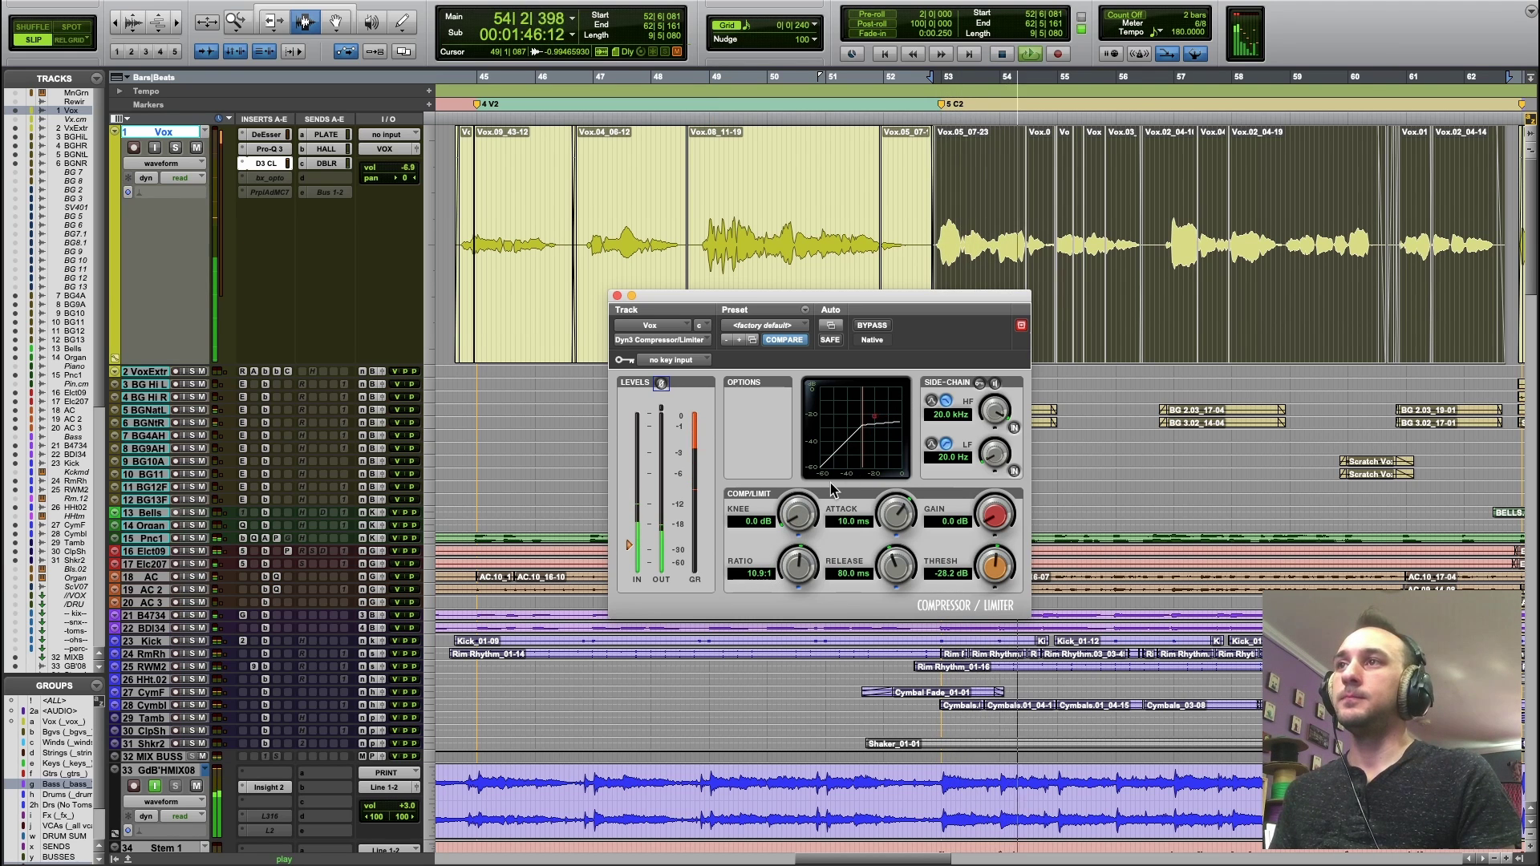
key("space")
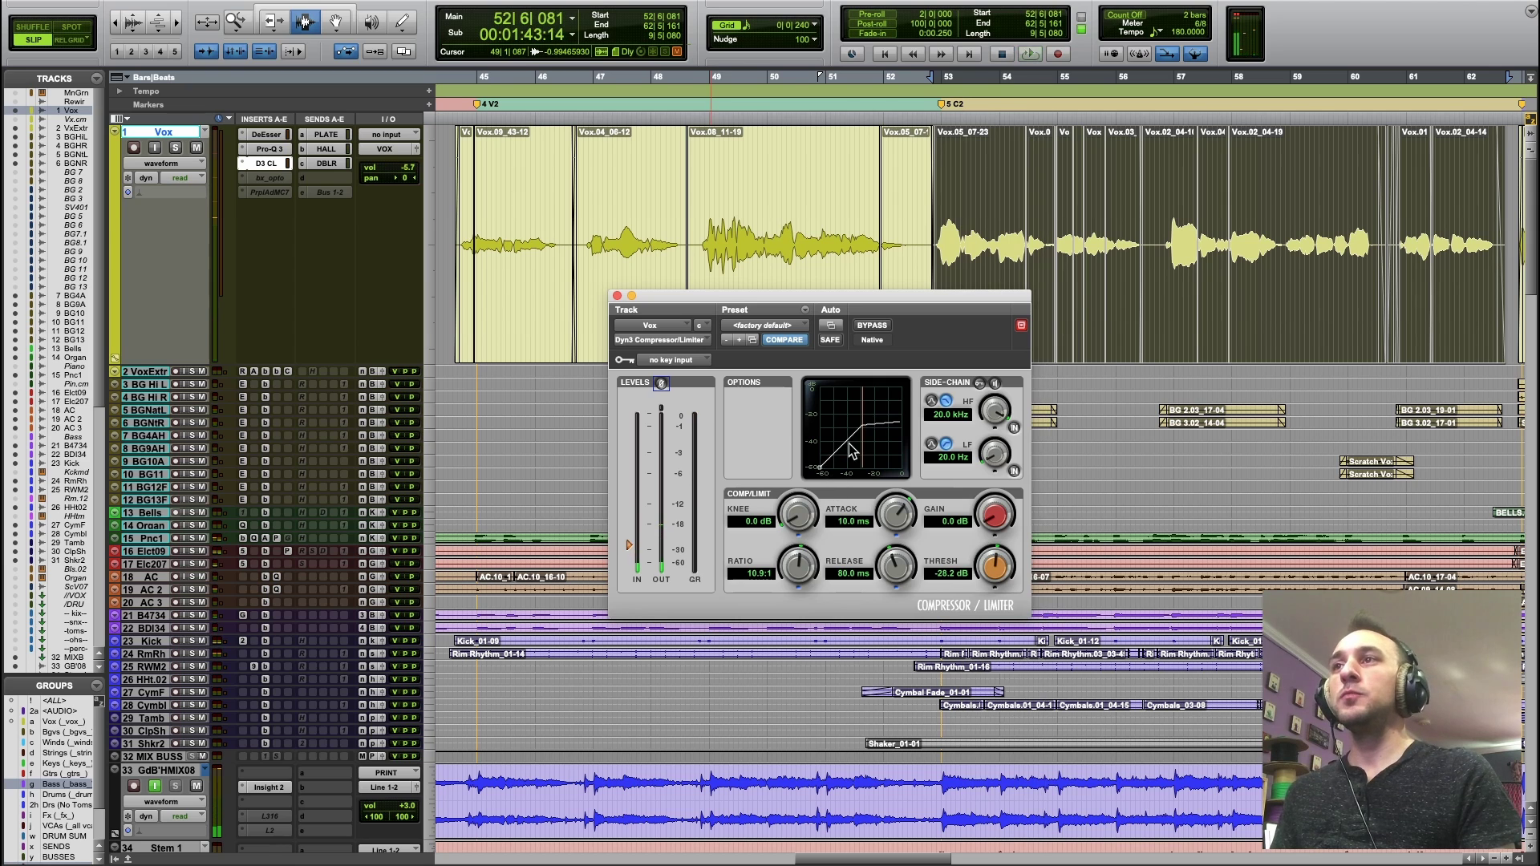
scroll(800, 584, "down", 5)
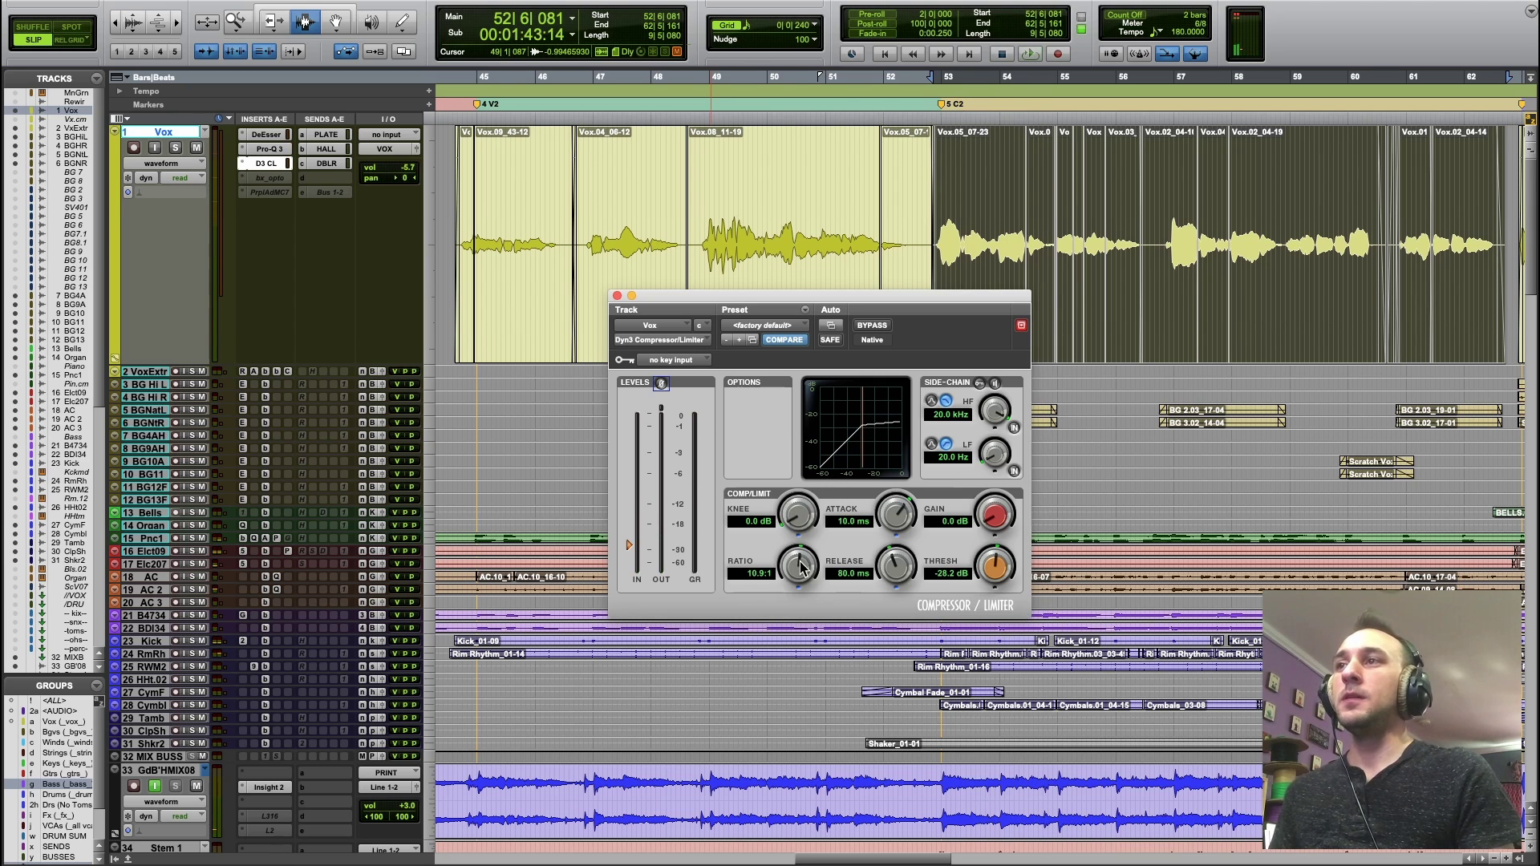
left_click_drag(805, 608, 802, 646)
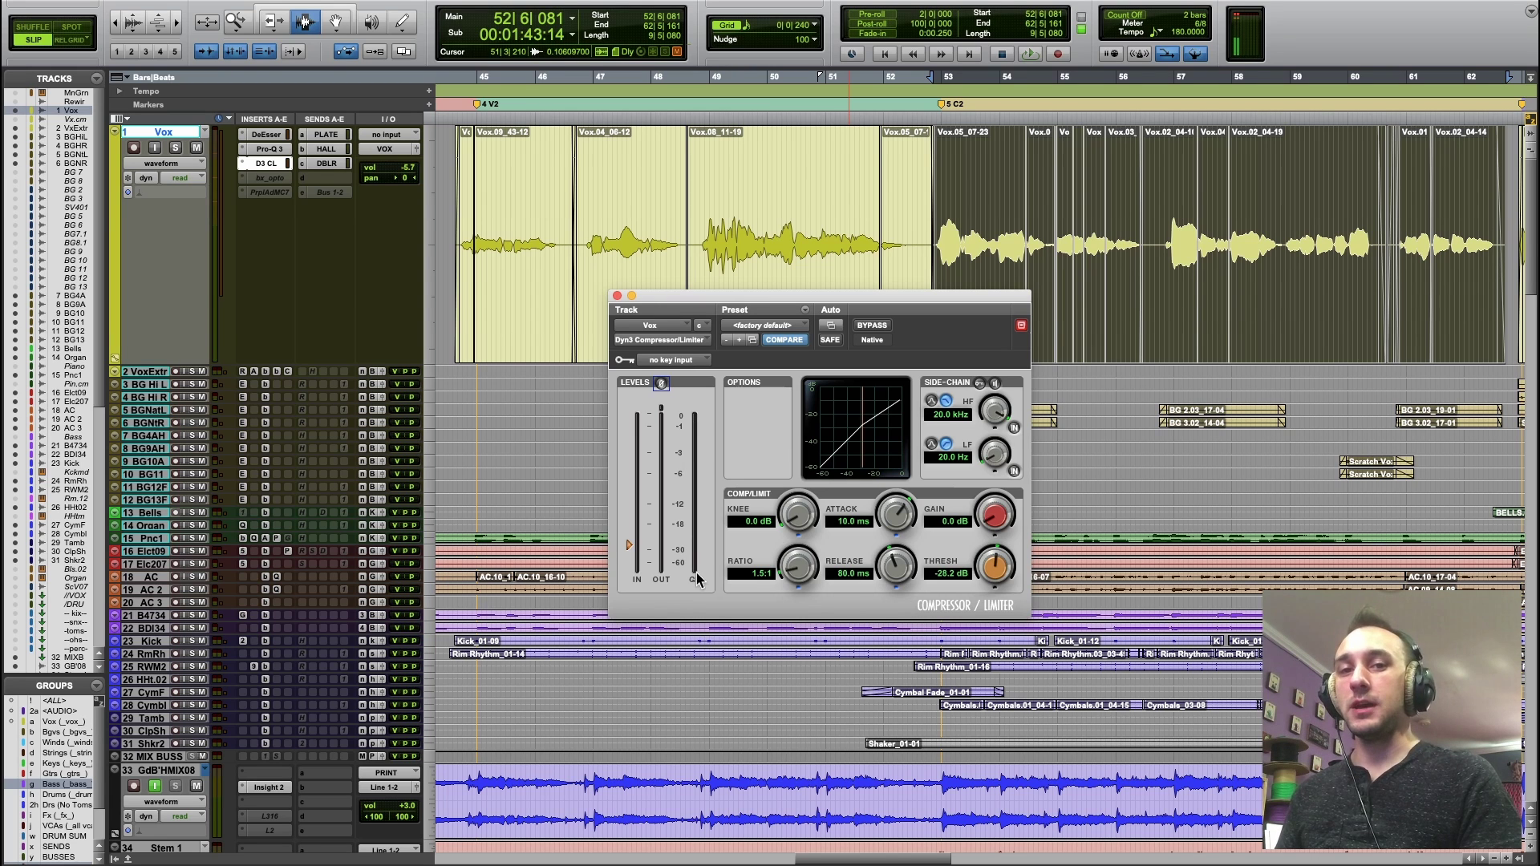
Step: Audition the gentle ratio, then raise the ratio to 2.8:1 and the threshold to -21.6 dB
key("space")
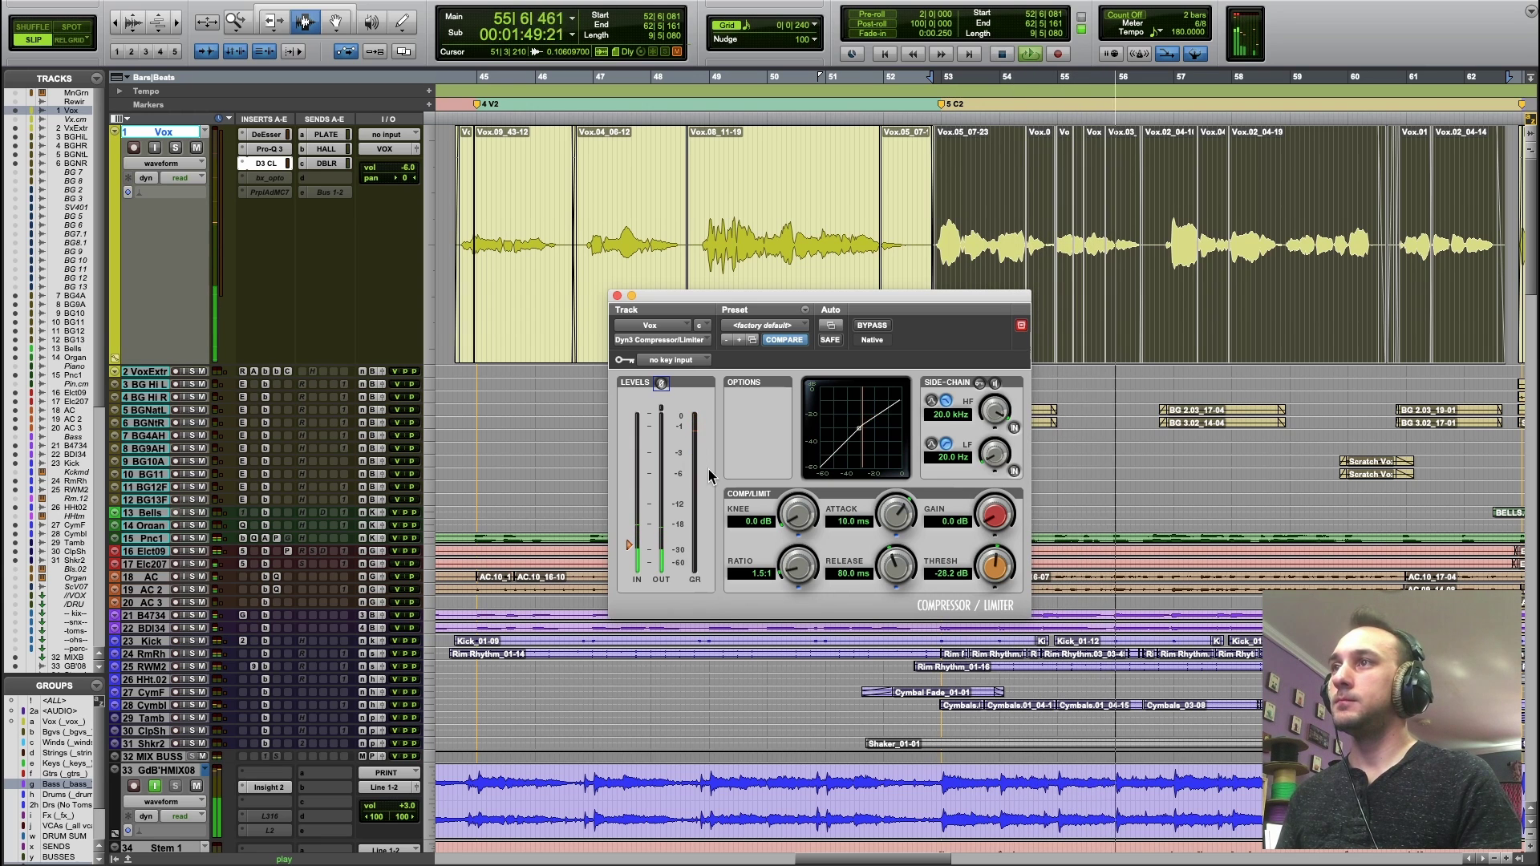
key("space")
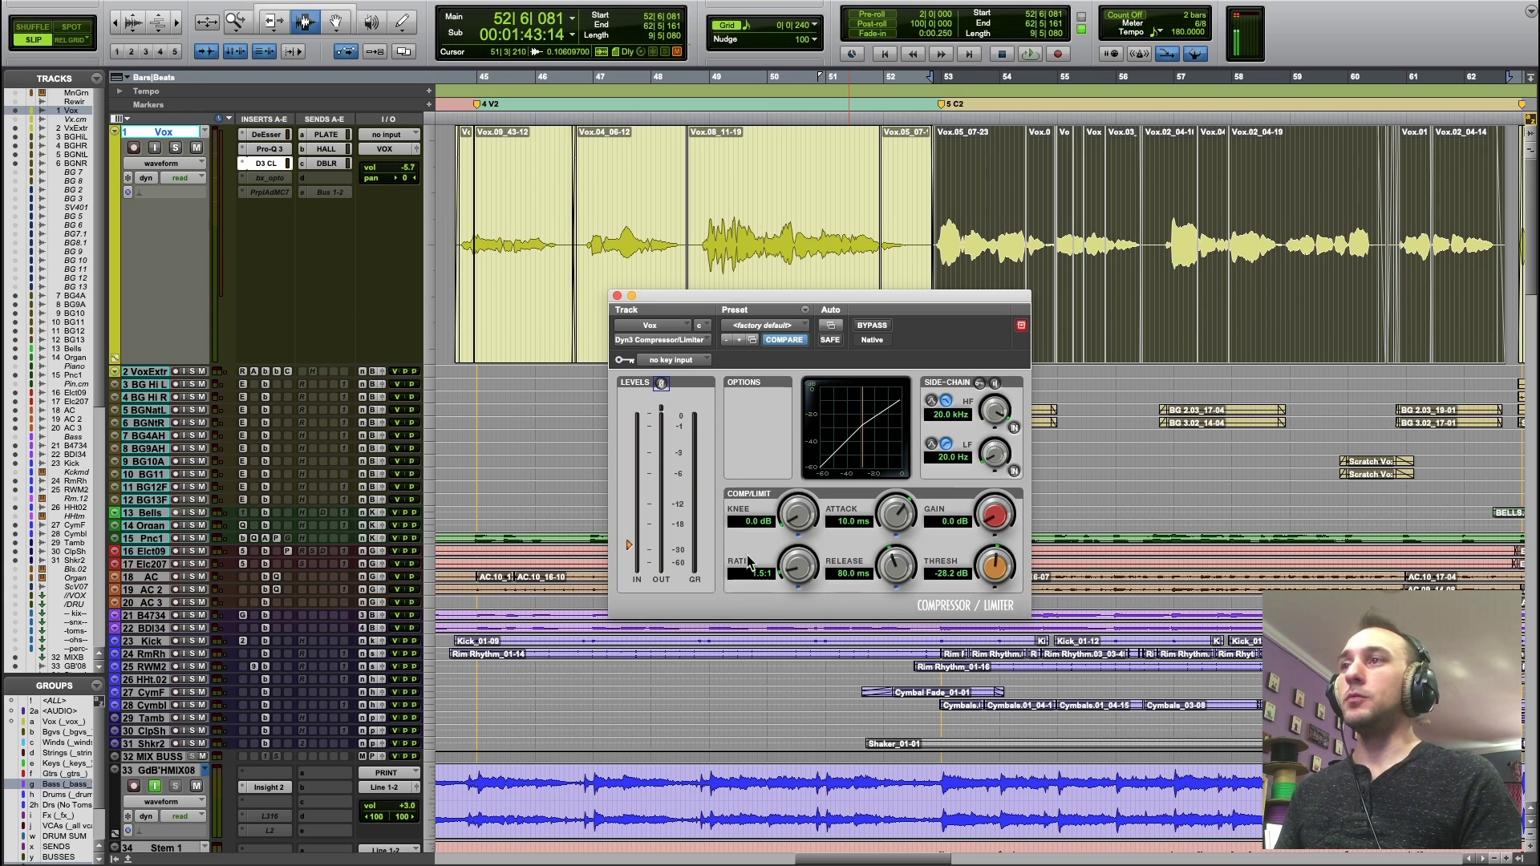
left_click_drag(801, 571, 833, 538)
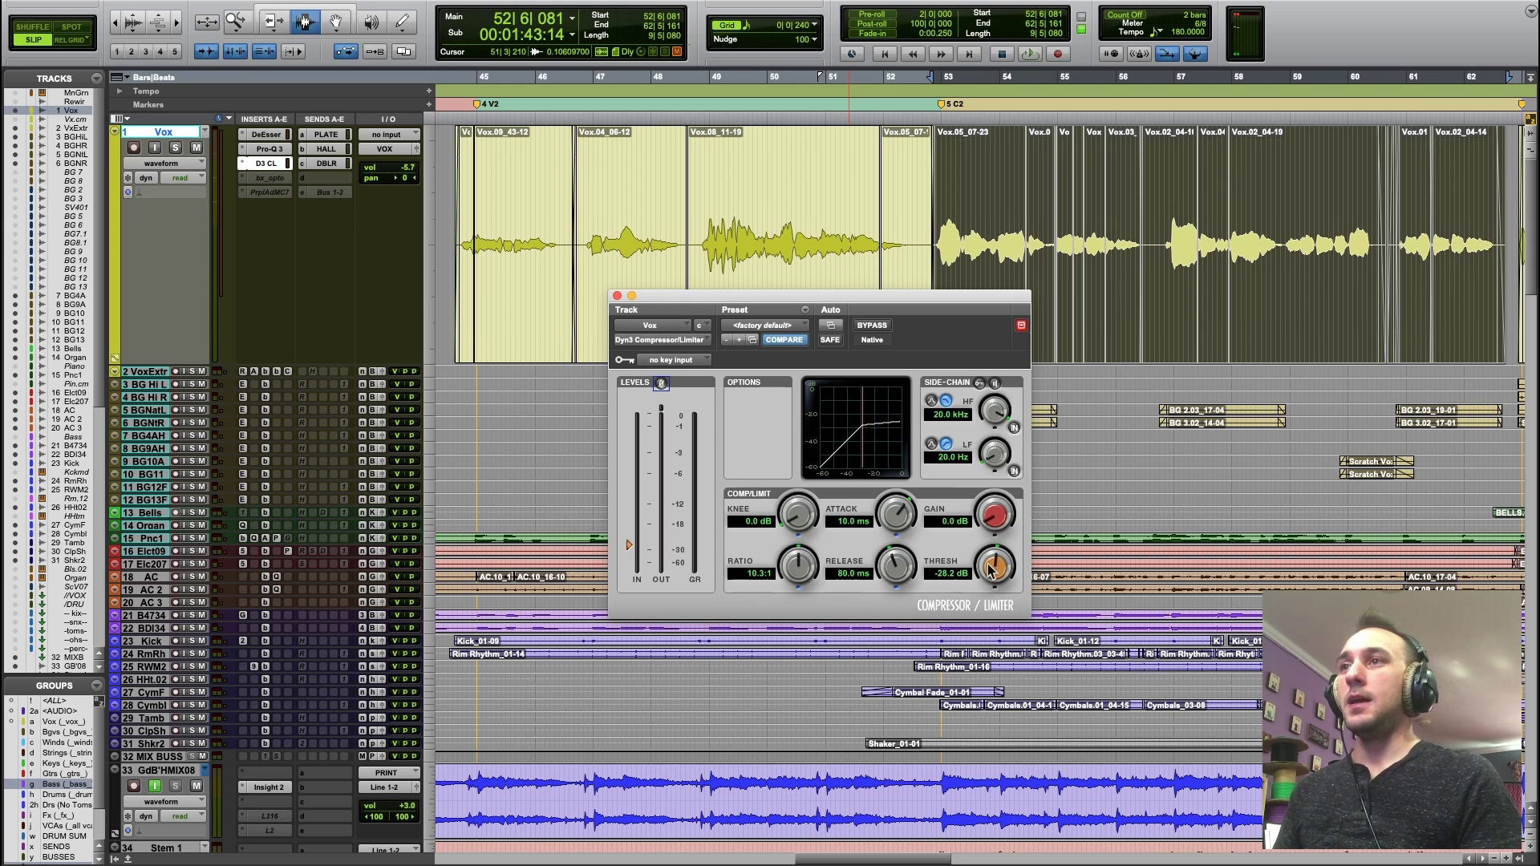
left_click_drag(995, 569, 1011, 569)
key("space")
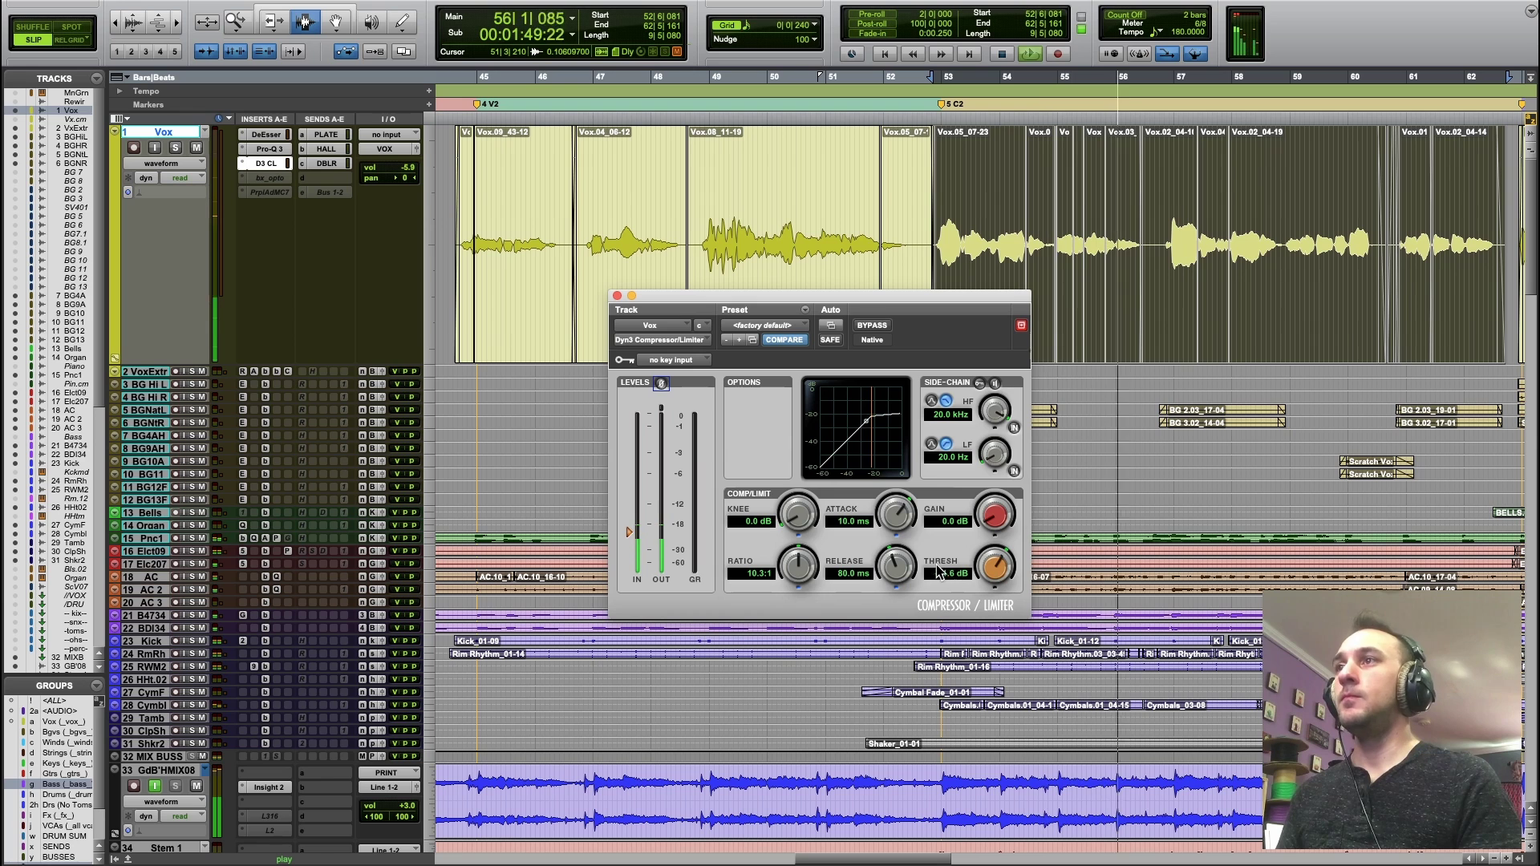
key("space")
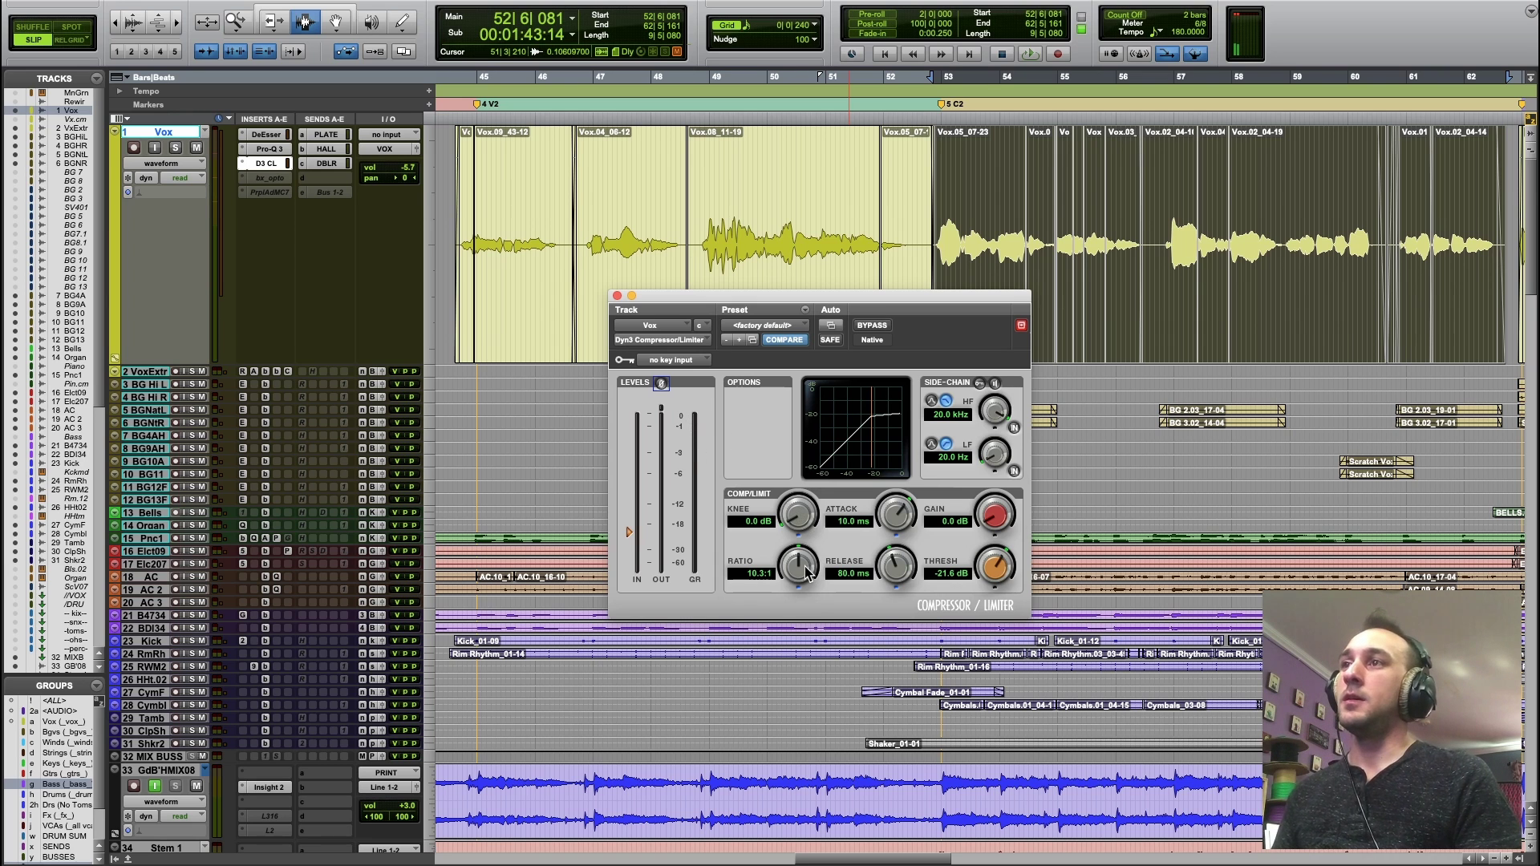
left_click(754, 571)
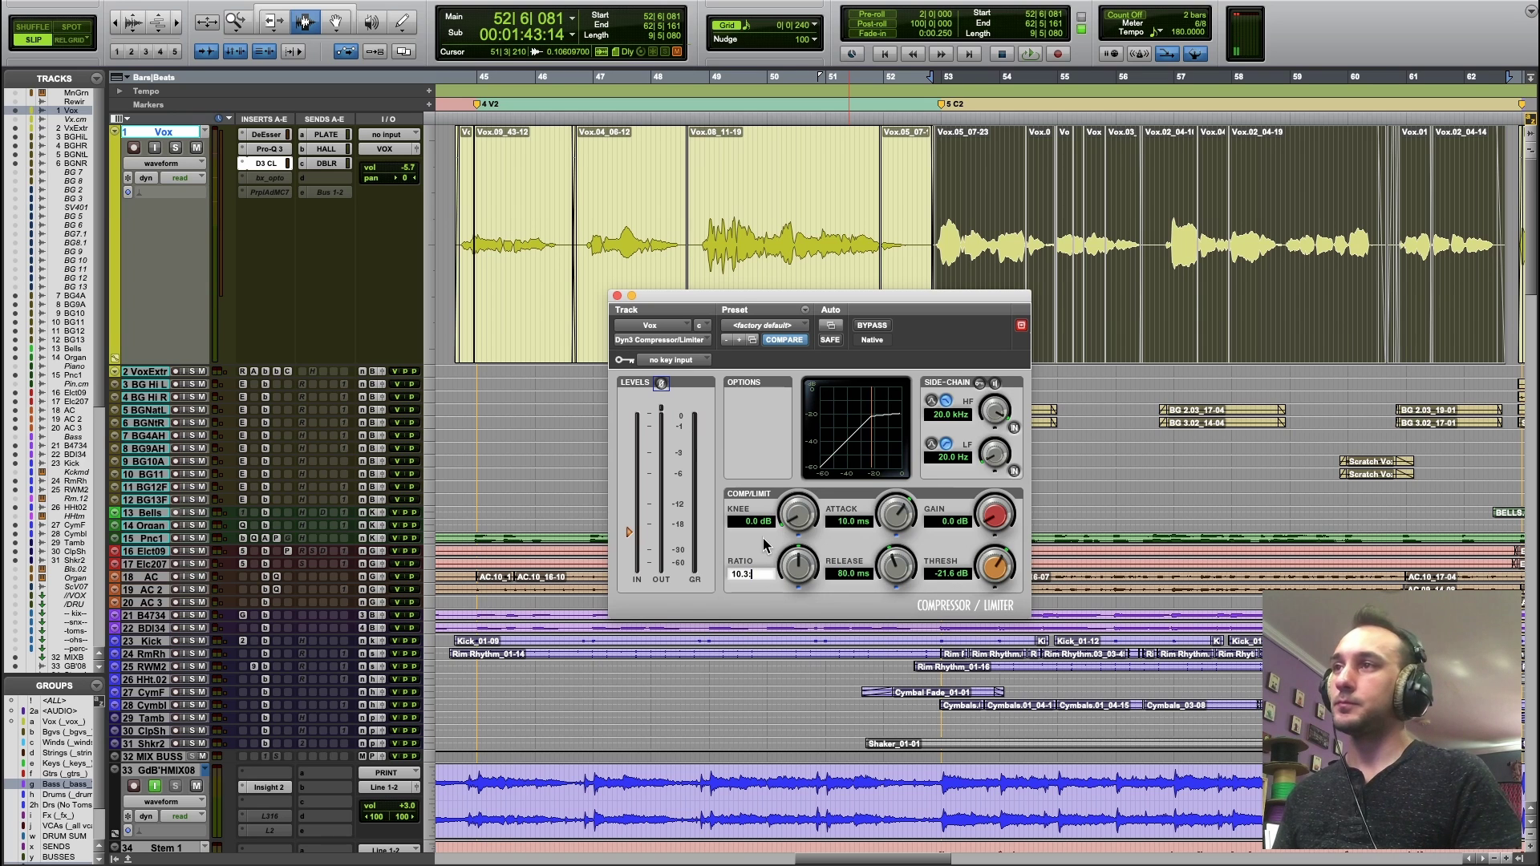
Step: Enter a 1.5:1 ratio, lower the threshold to -25.2 dB, then push the ratio to 8.1:1 during playback
type("1.5")
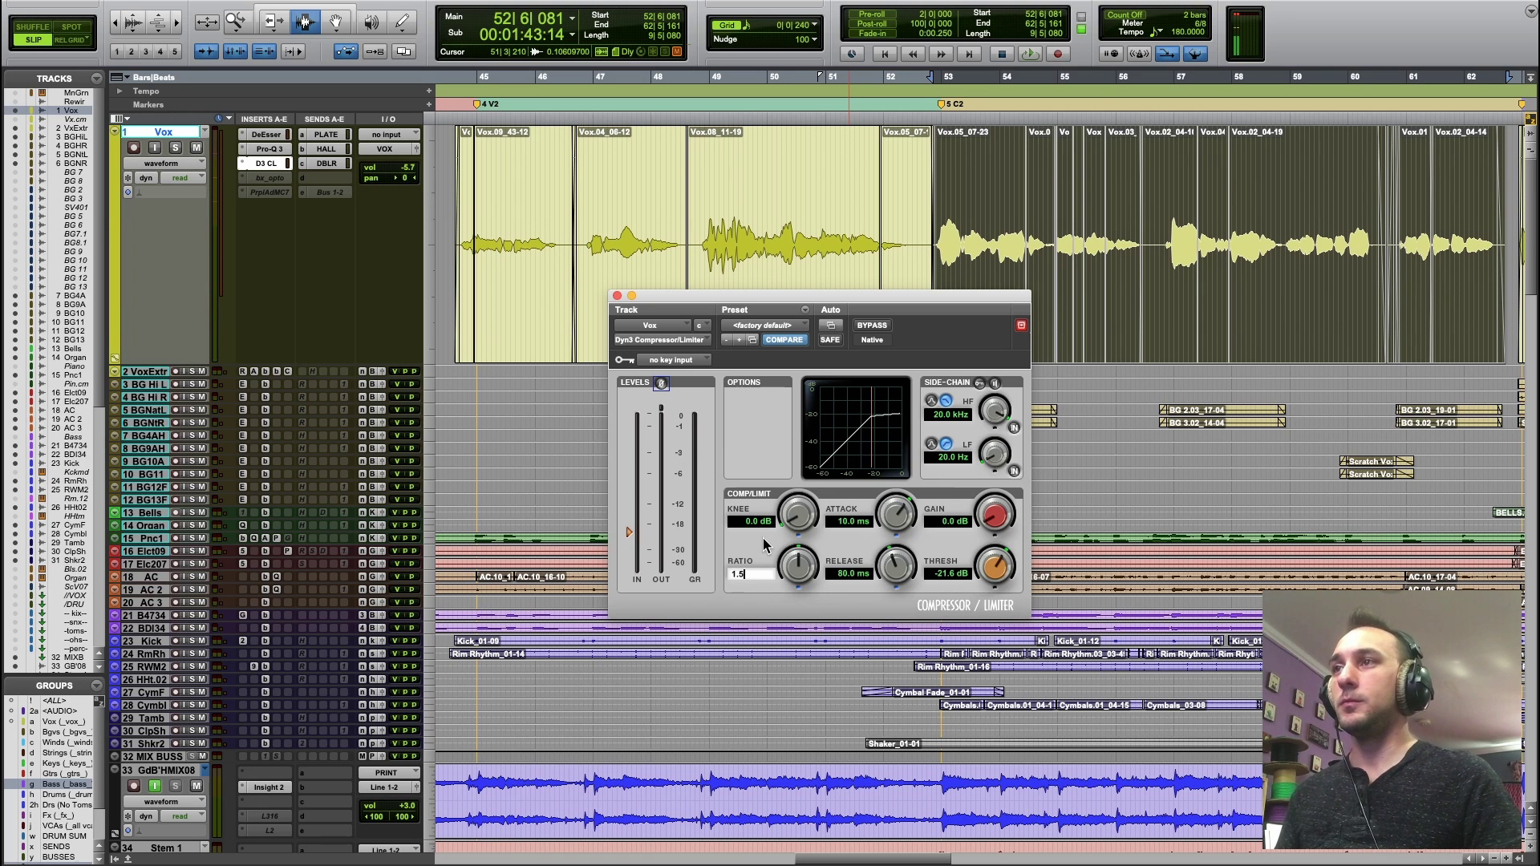
key("Return")
mouse_move(1002, 569)
left_mouse_down()
mouse_move(989, 591)
mouse_move(1008, 562)
left_mouse_up()
key("space")
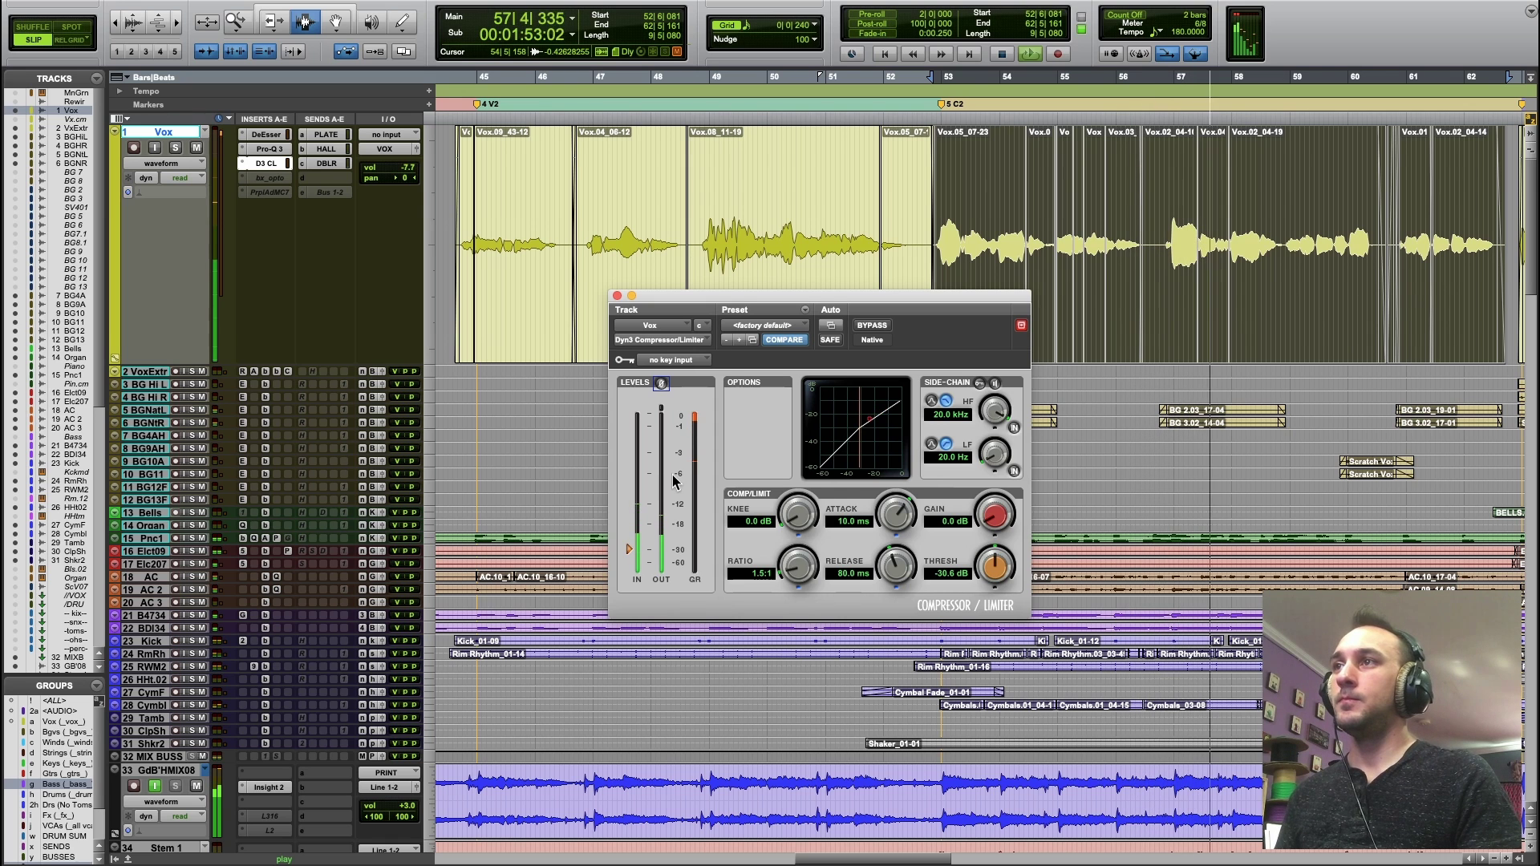
left_click_drag(796, 565, 835, 541)
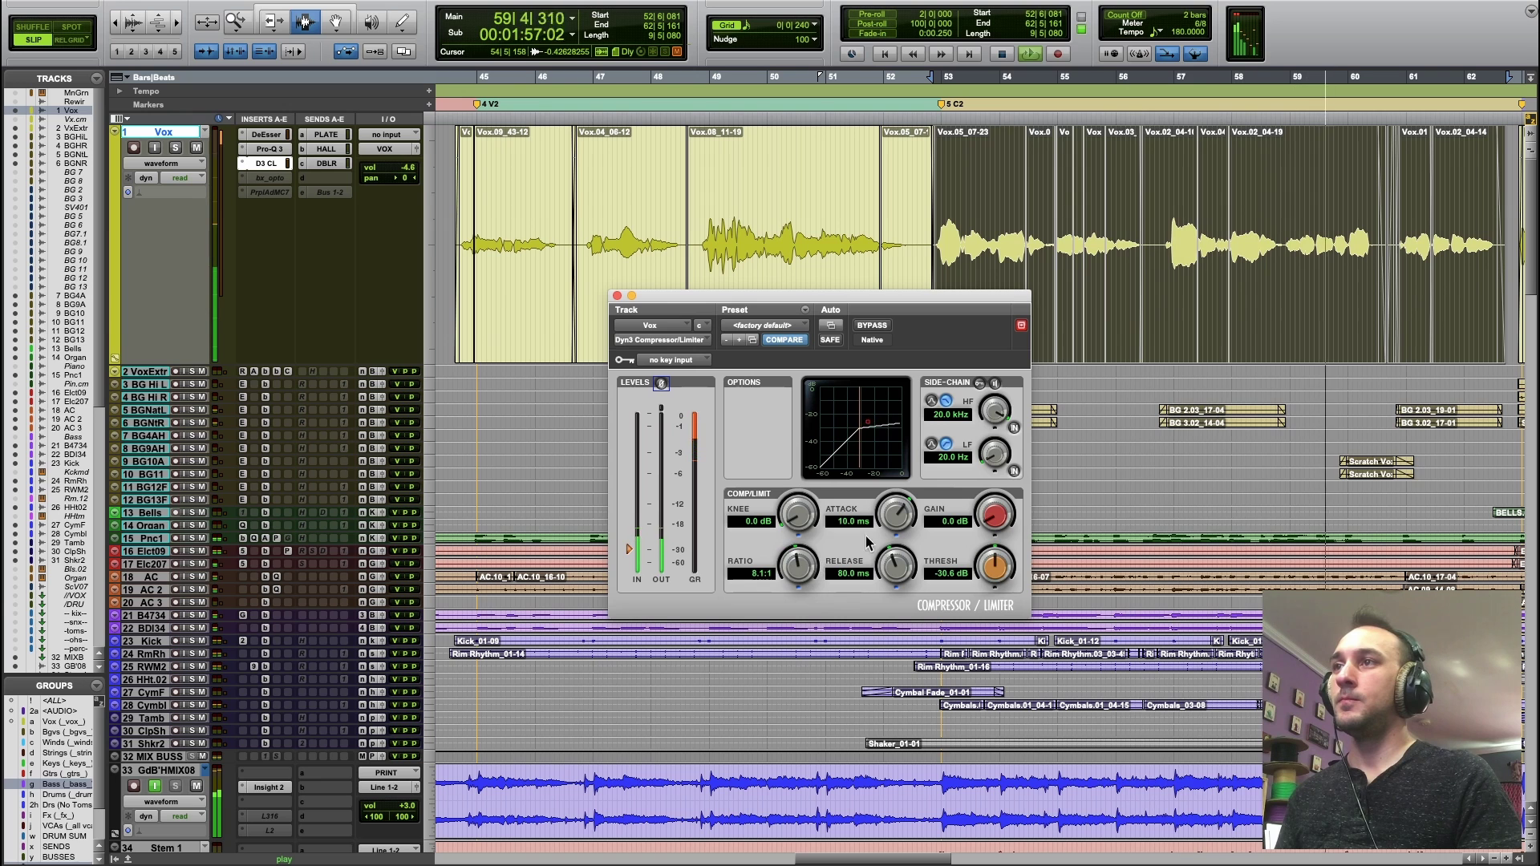
left_click_drag(835, 541, 987, 571)
left_click_drag(1003, 571, 1012, 567)
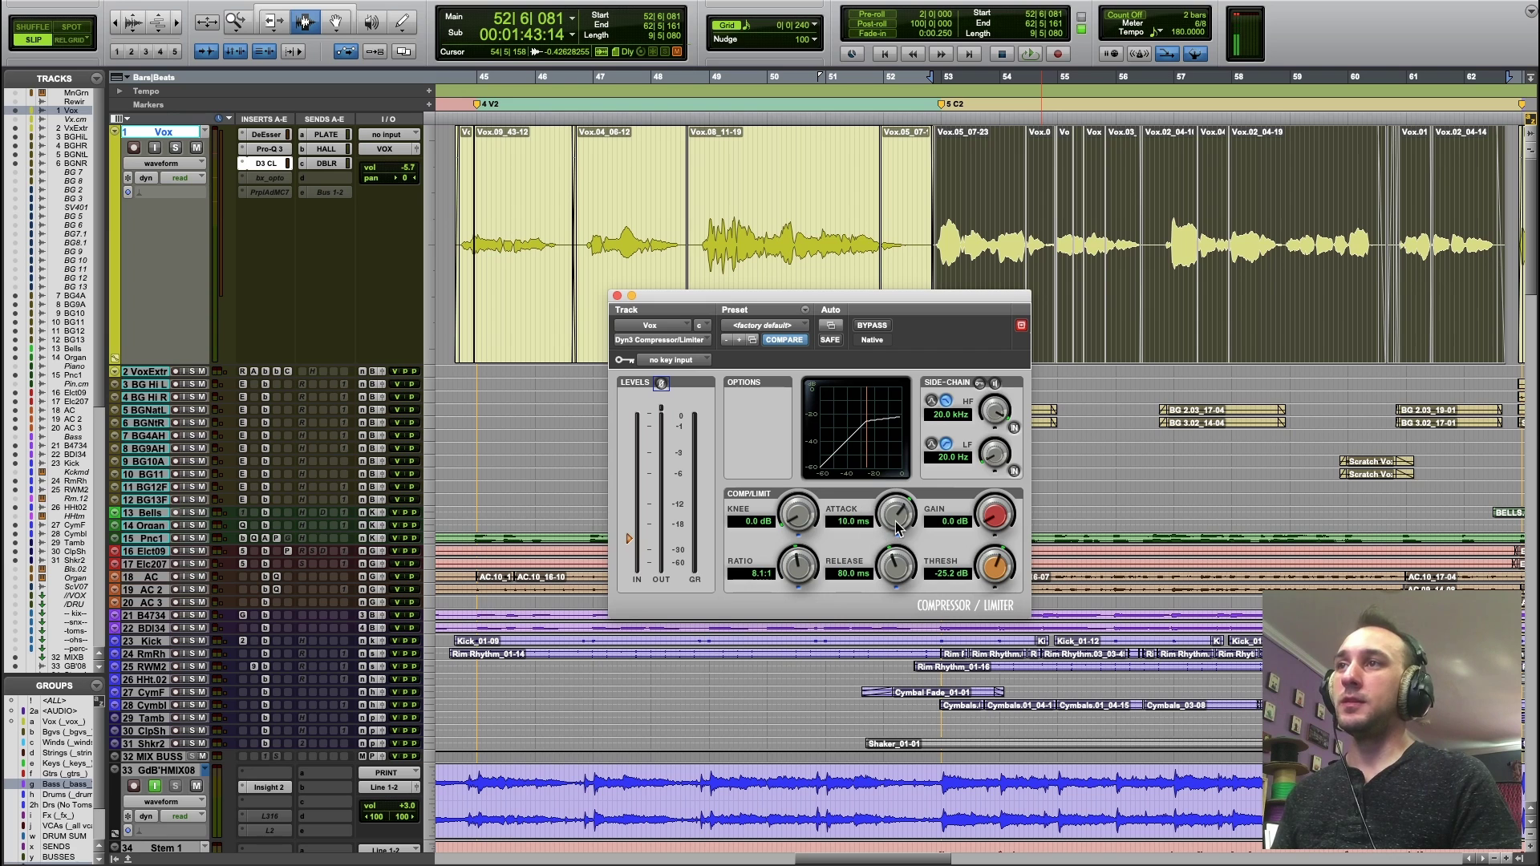
Step: Audition the fastest attack, then lengthen the Vox compressor's attack to 35.3 ms
left_click_drag(898, 530, 894, 654)
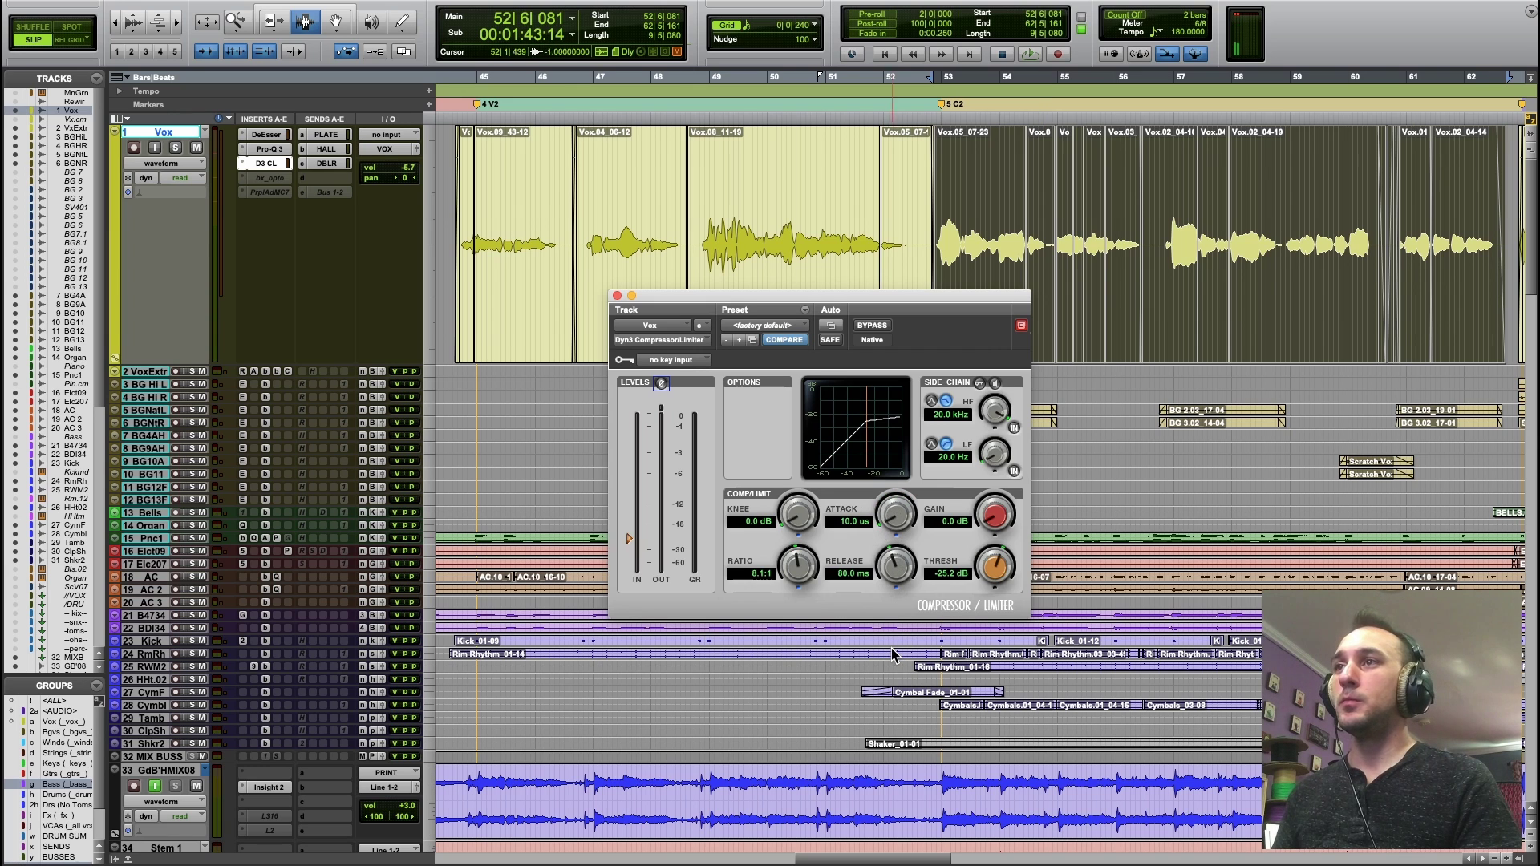
key("space")
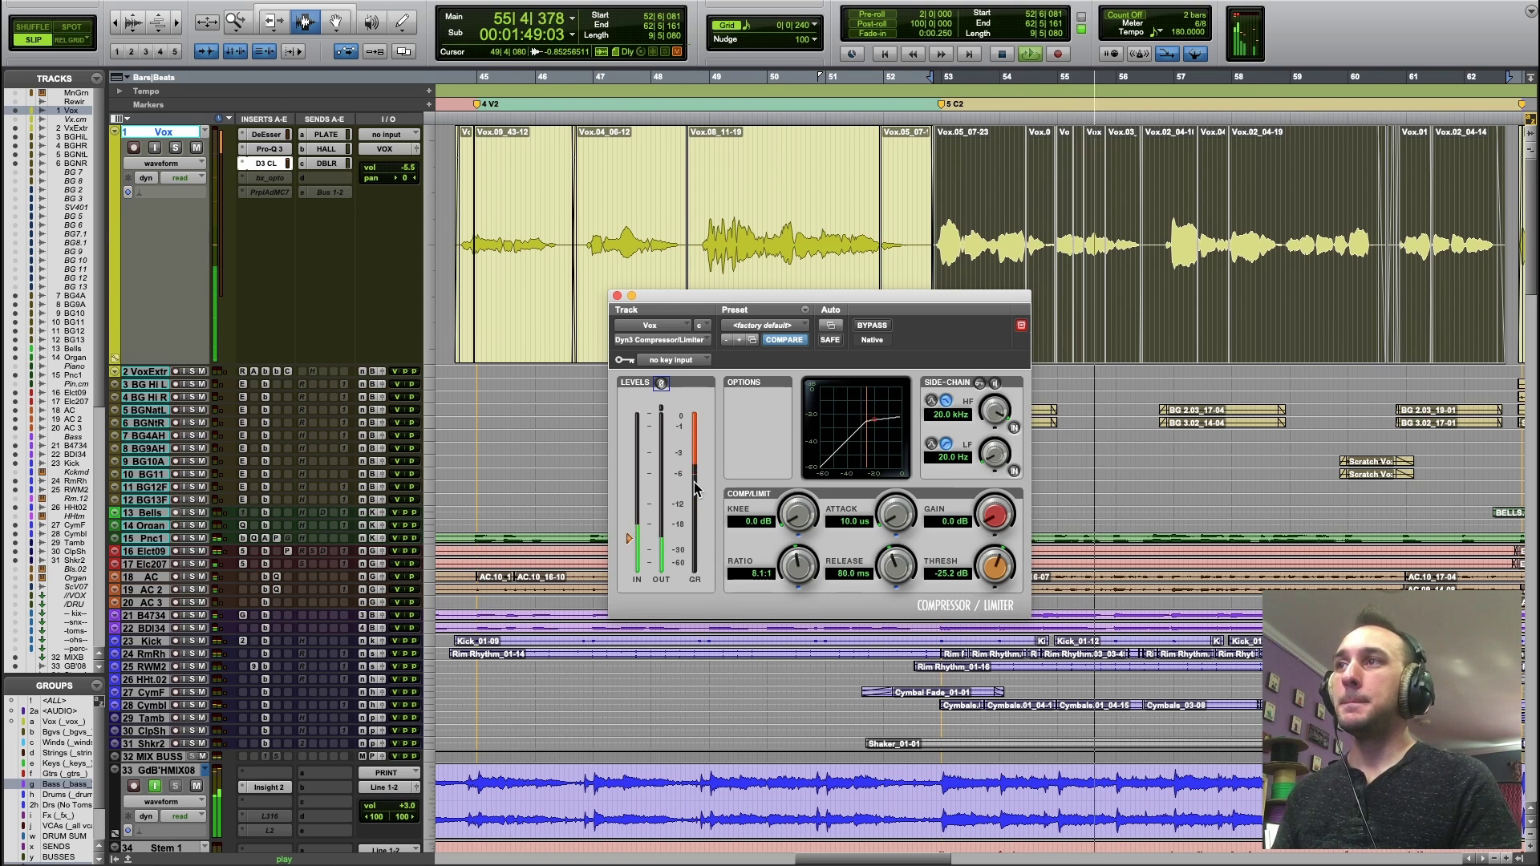
key("space")
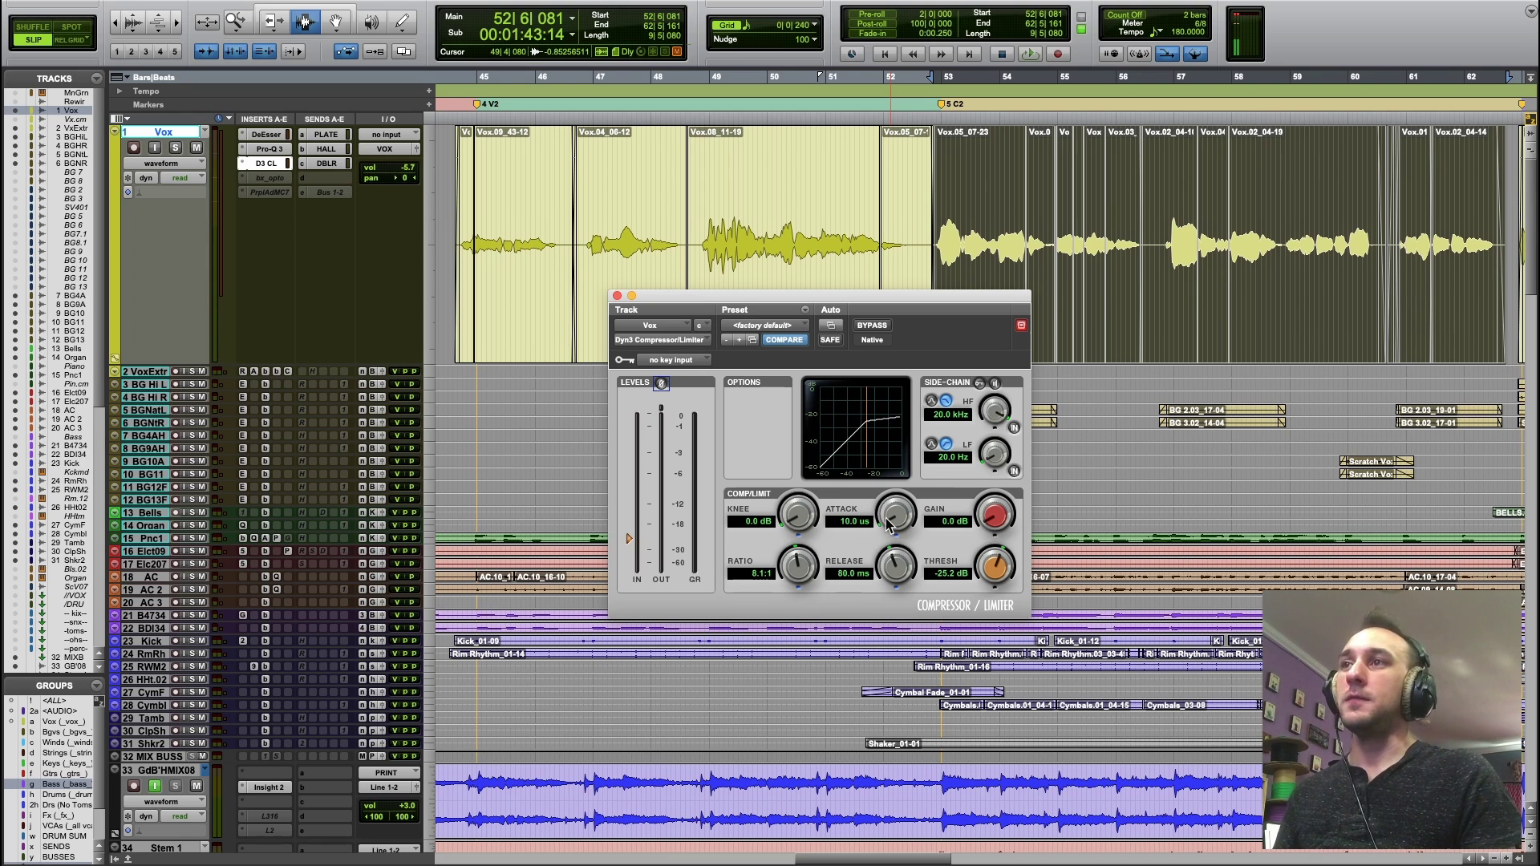
mouse_move(886, 518)
left_mouse_down()
mouse_move(903, 507)
mouse_move(907, 520)
mouse_move(918, 482)
mouse_move(893, 523)
left_mouse_up()
key("space")
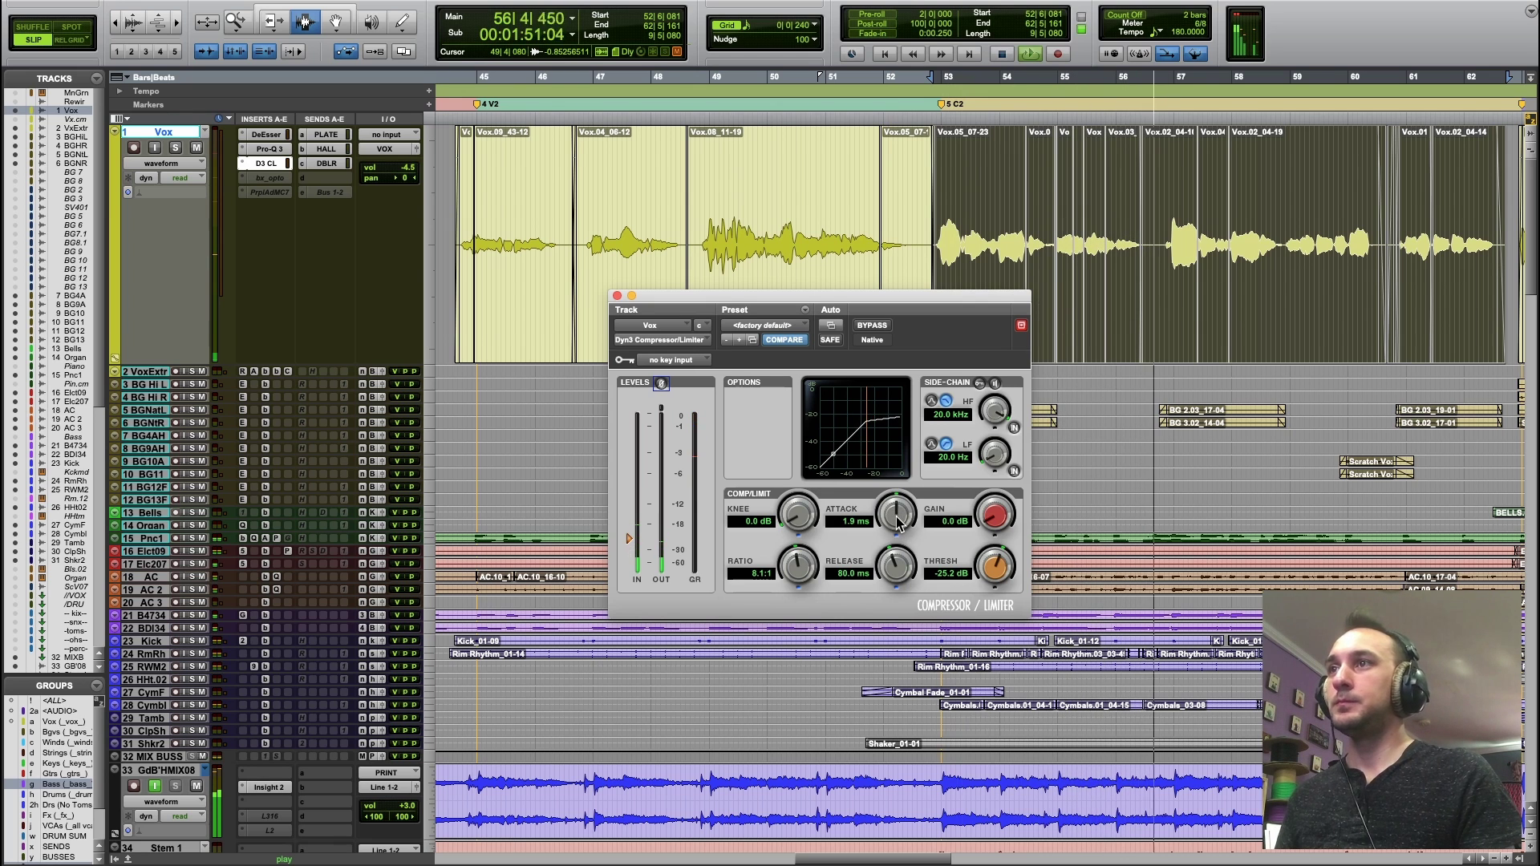
mouse_move(897, 518)
left_mouse_down()
mouse_move(905, 491)
mouse_move(905, 517)
left_mouse_up()
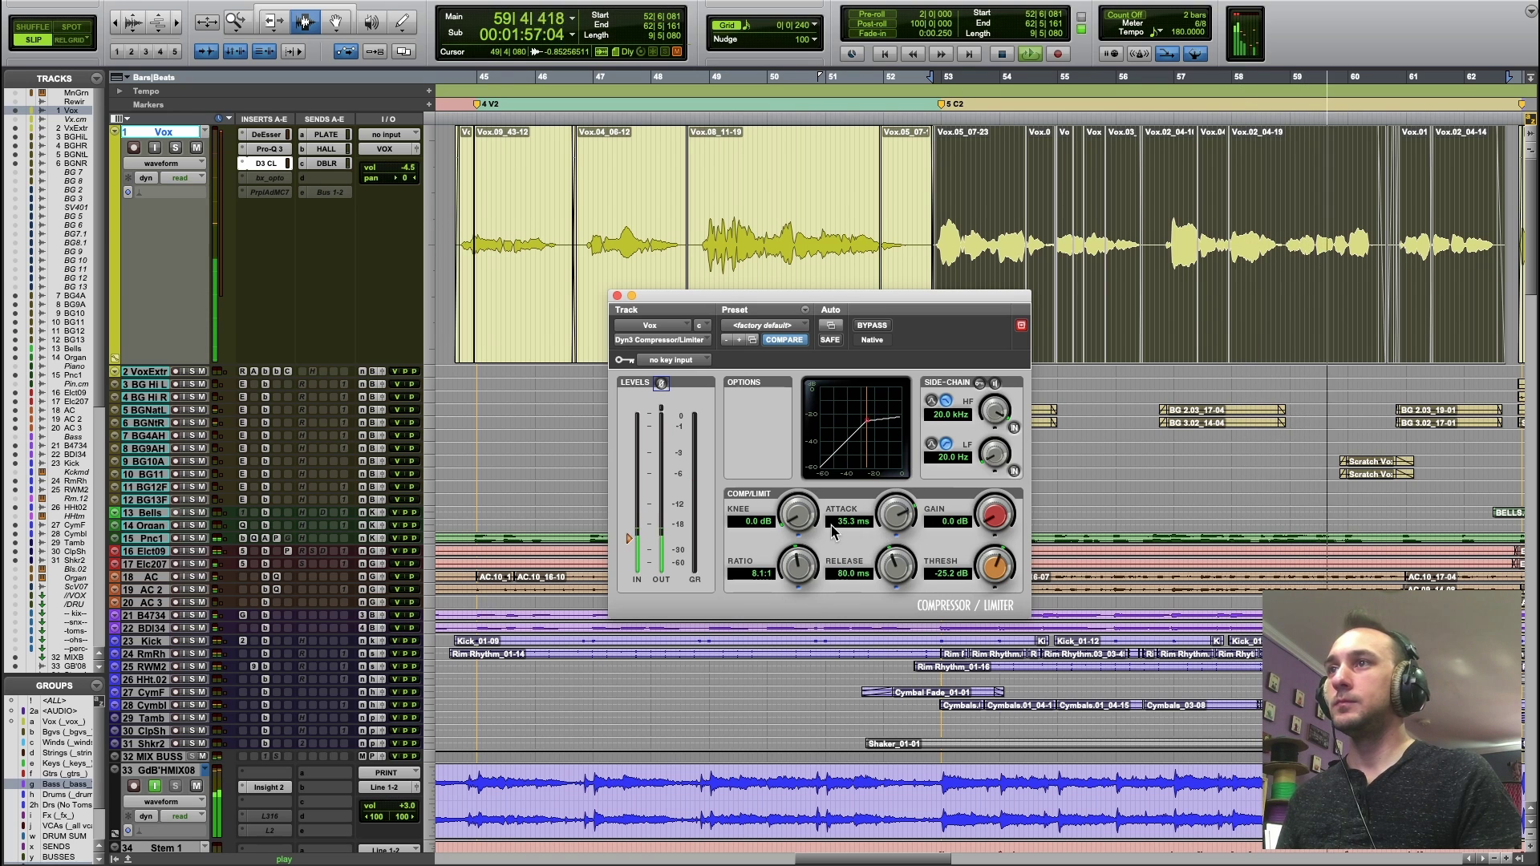
key("space")
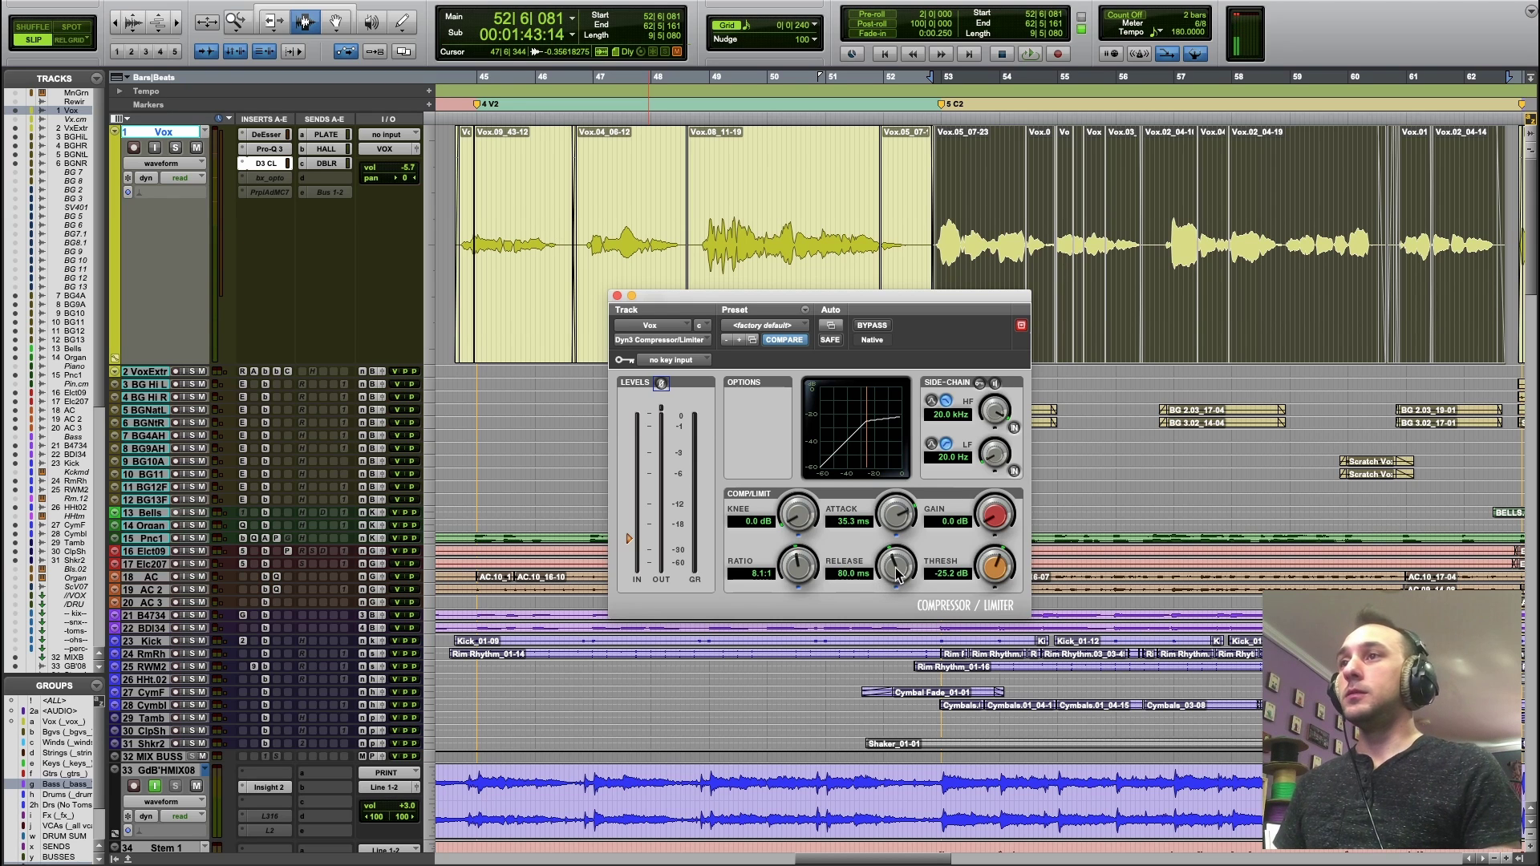
Step: Play the vocal with the Vox compressor's release lengthened to 4.0 s
key("space")
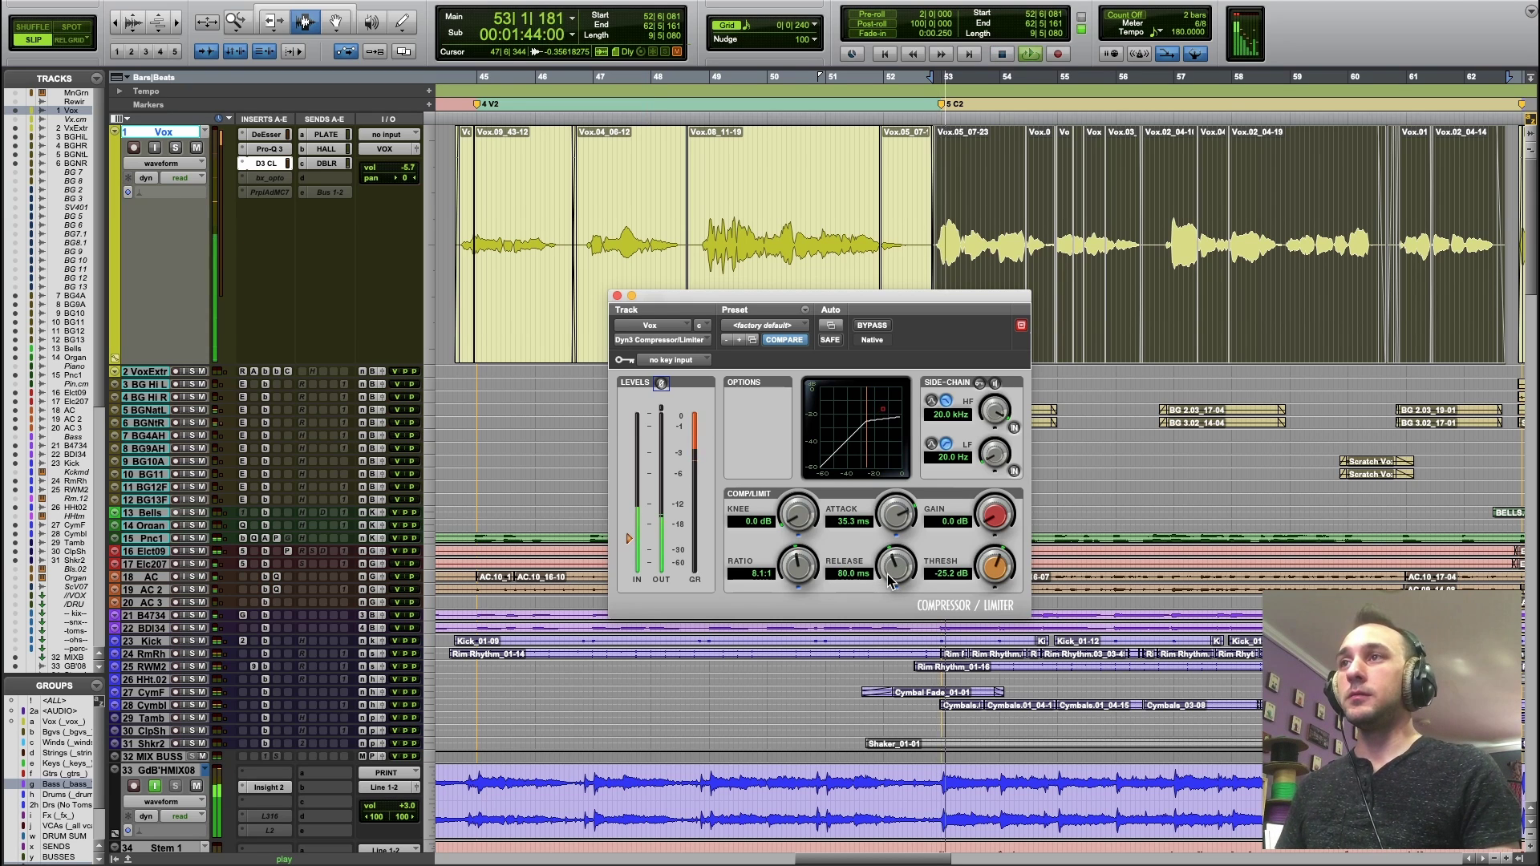
left_click_drag(890, 579, 972, 465)
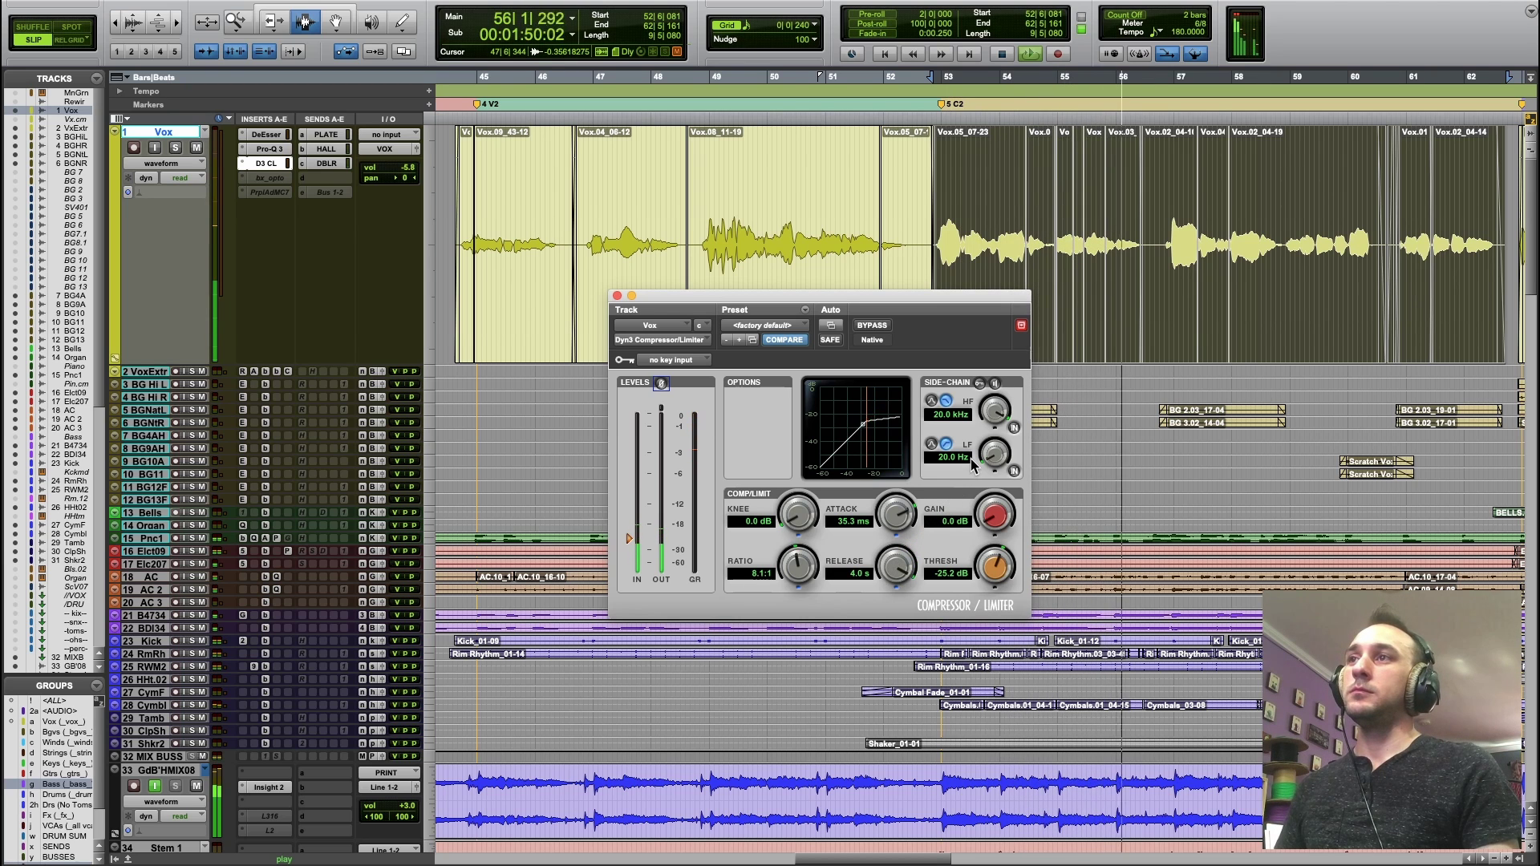
key("space")
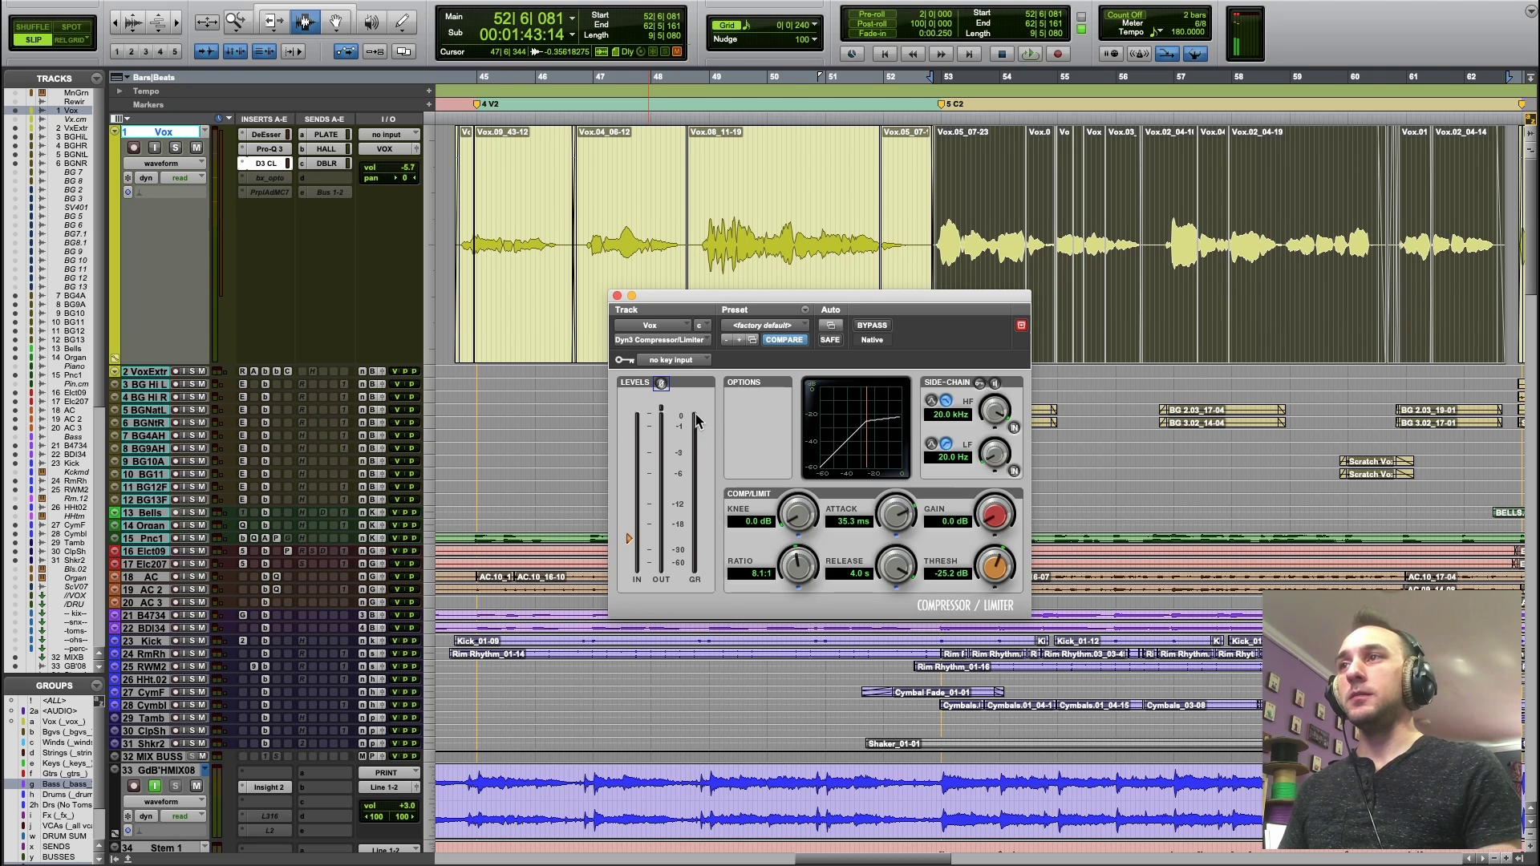
key("space")
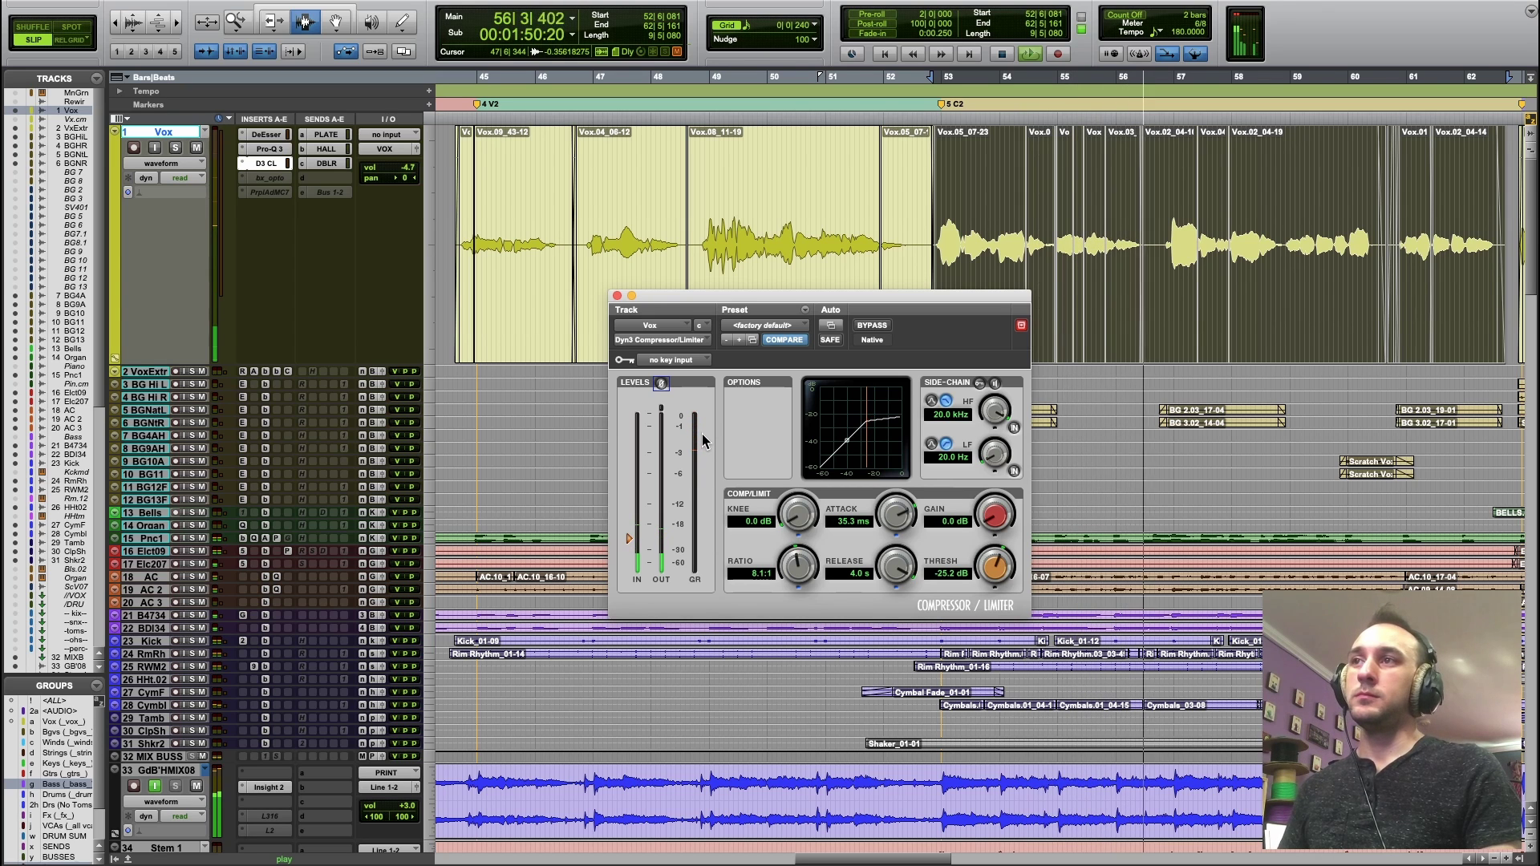
key("space")
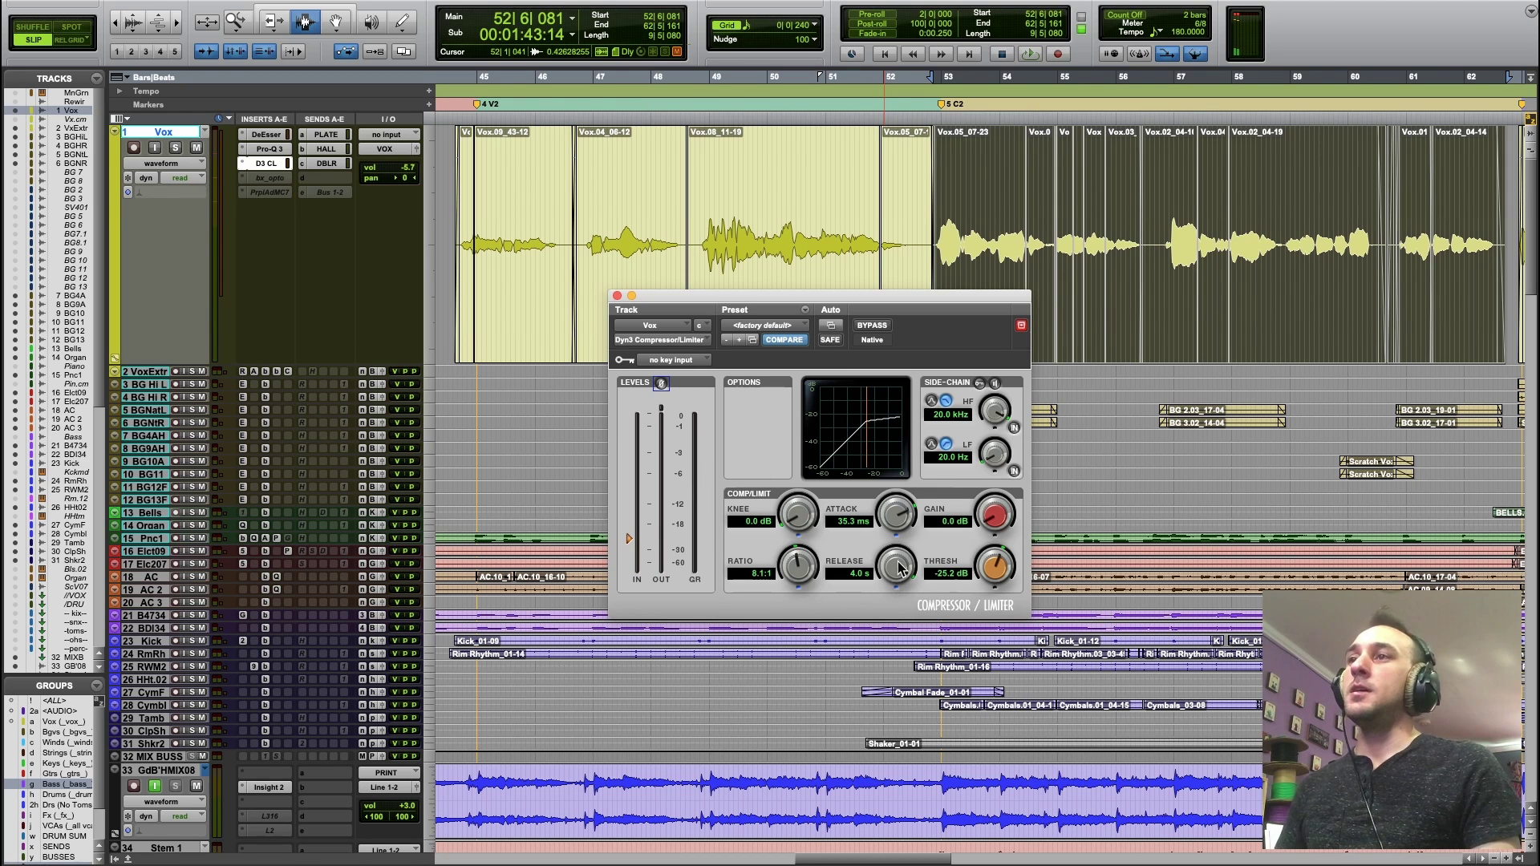
Step: Try short release times while playing, set release to its 5.0 ms minimum, and lower the threshold
left_click_drag(866, 648, 858, 687)
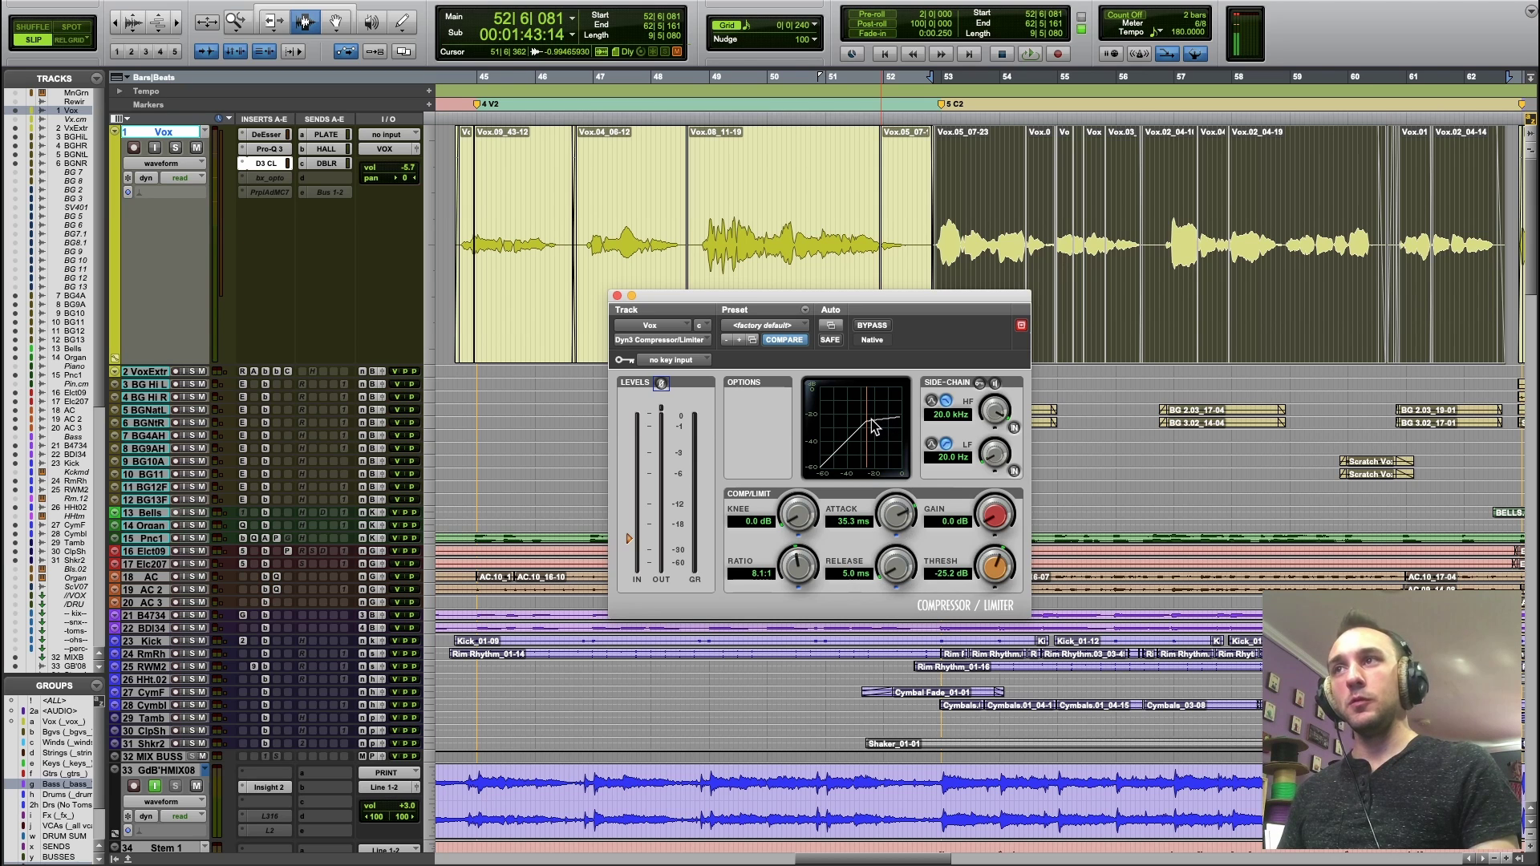
key("space")
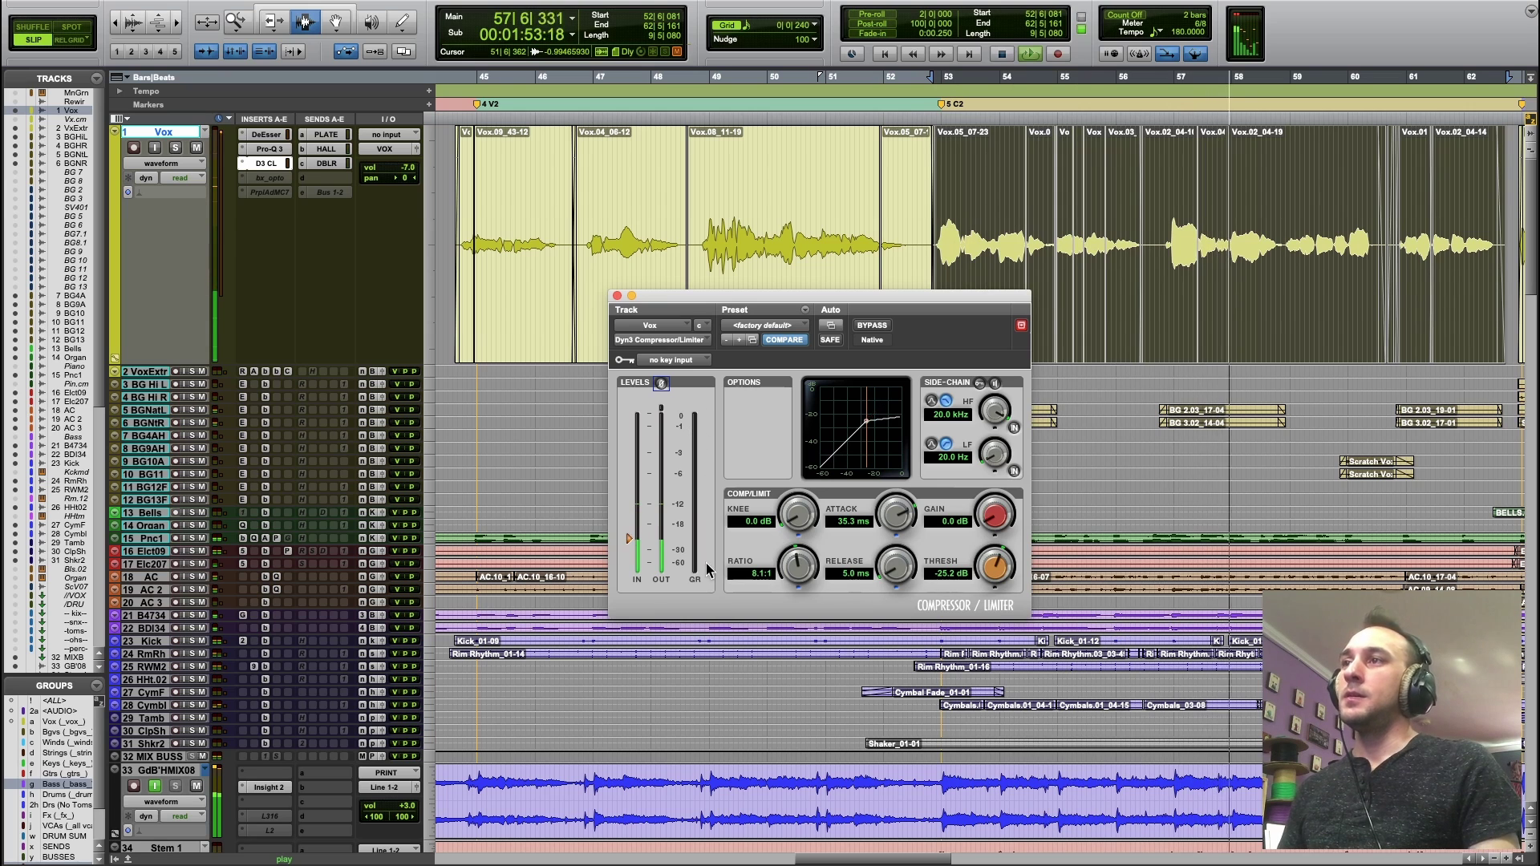
key("space")
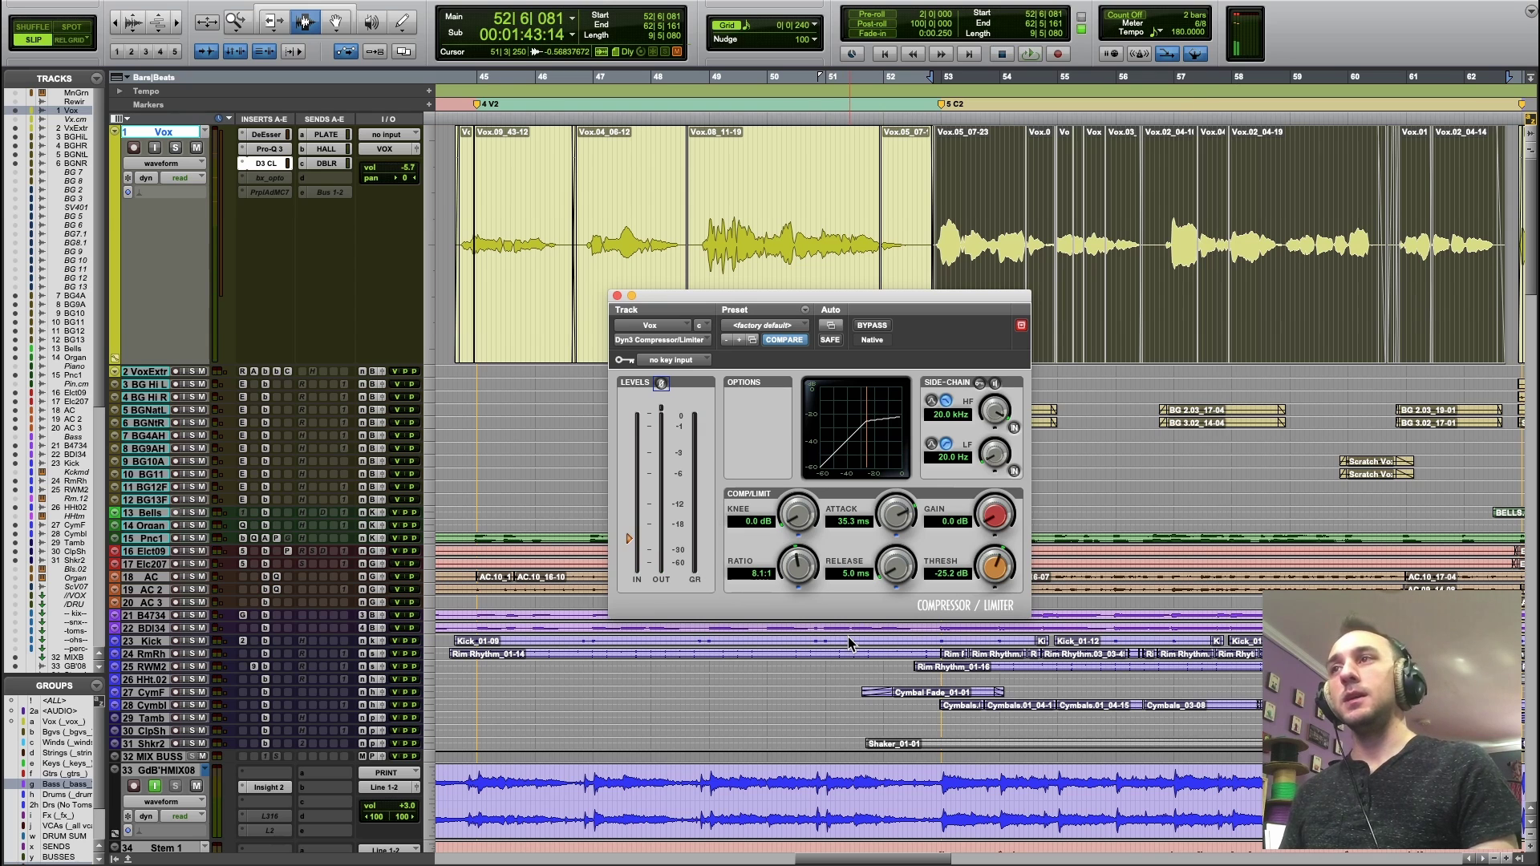
key("space")
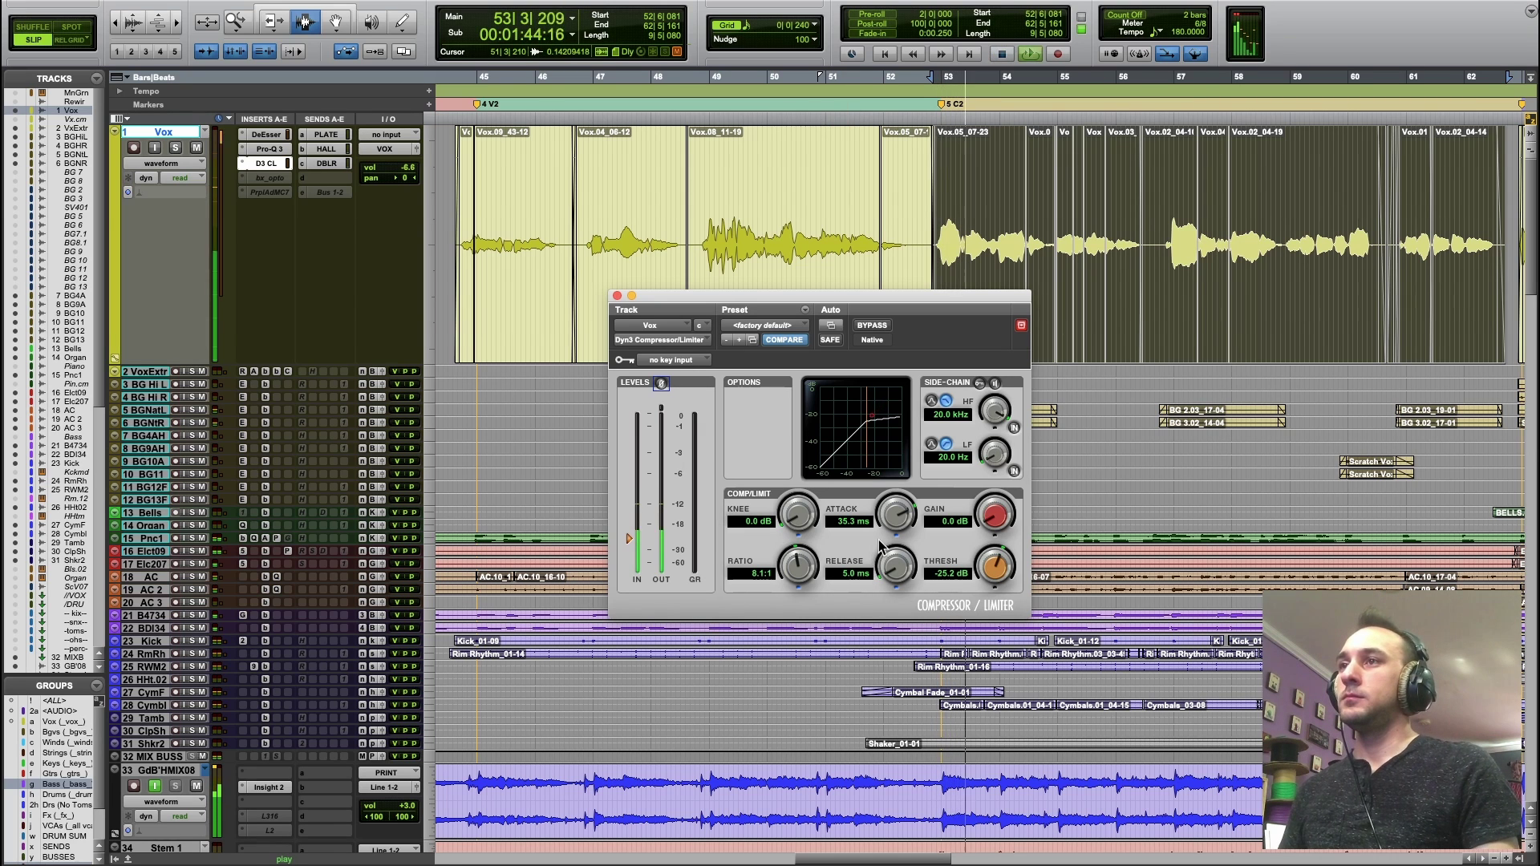
mouse_move(899, 568)
left_mouse_down()
mouse_move(928, 515)
mouse_move(892, 581)
left_mouse_up()
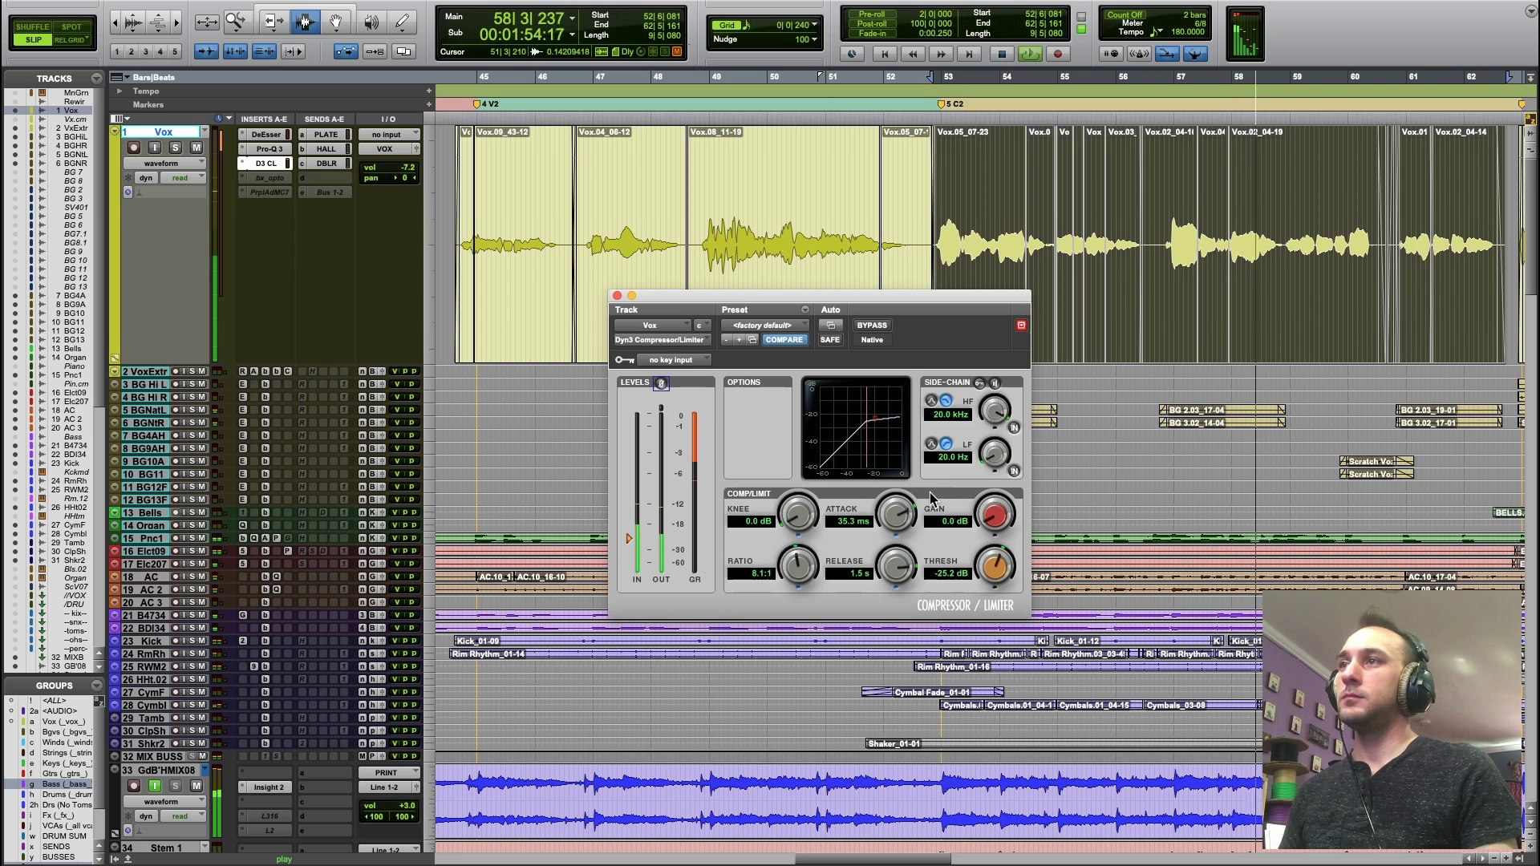
left_click_drag(906, 571, 831, 757)
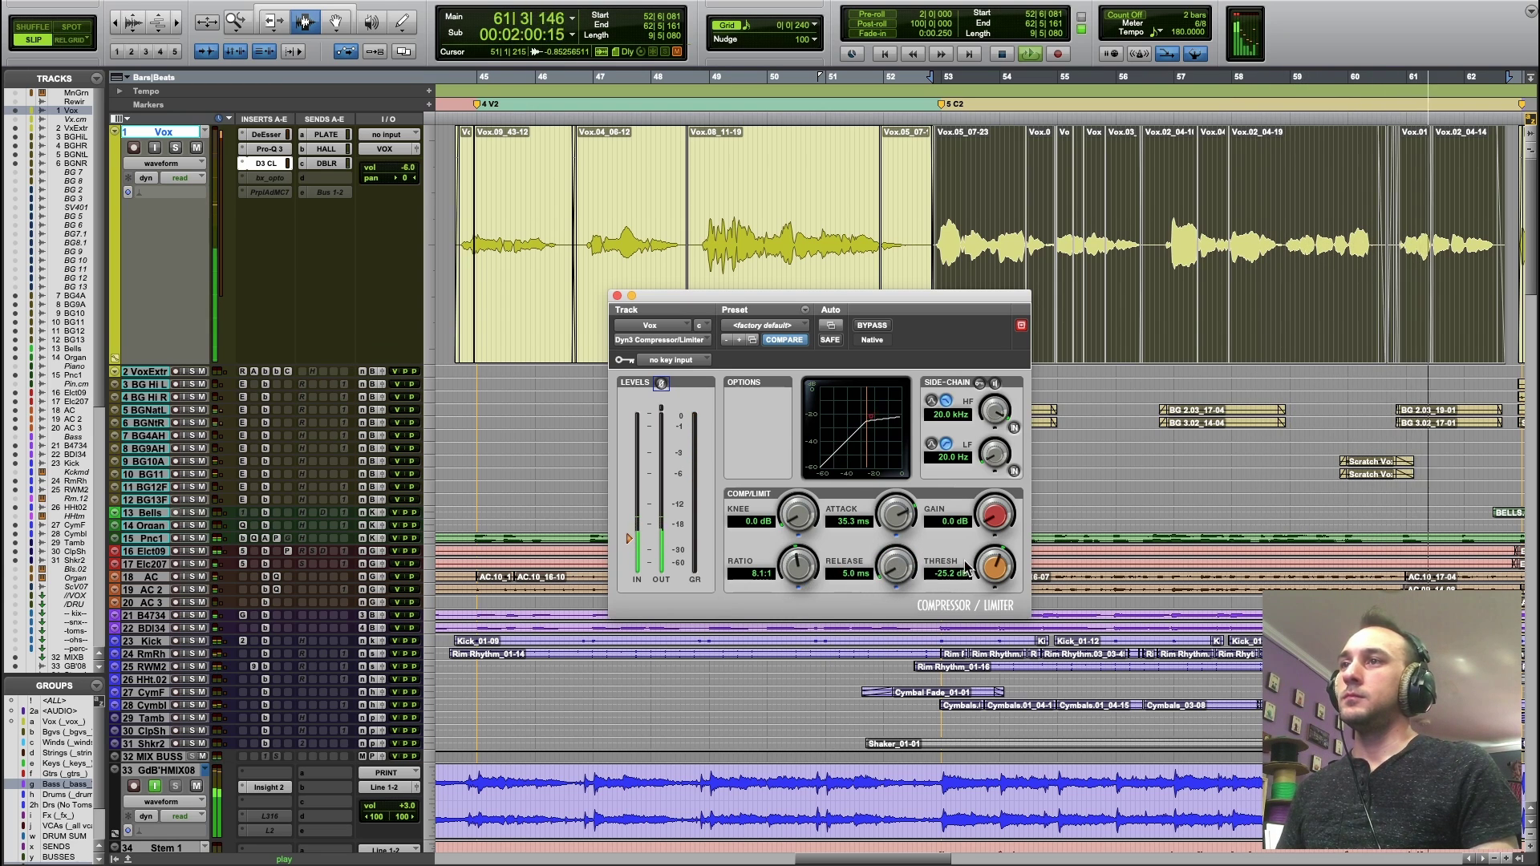
left_click_drag(996, 569, 993, 626)
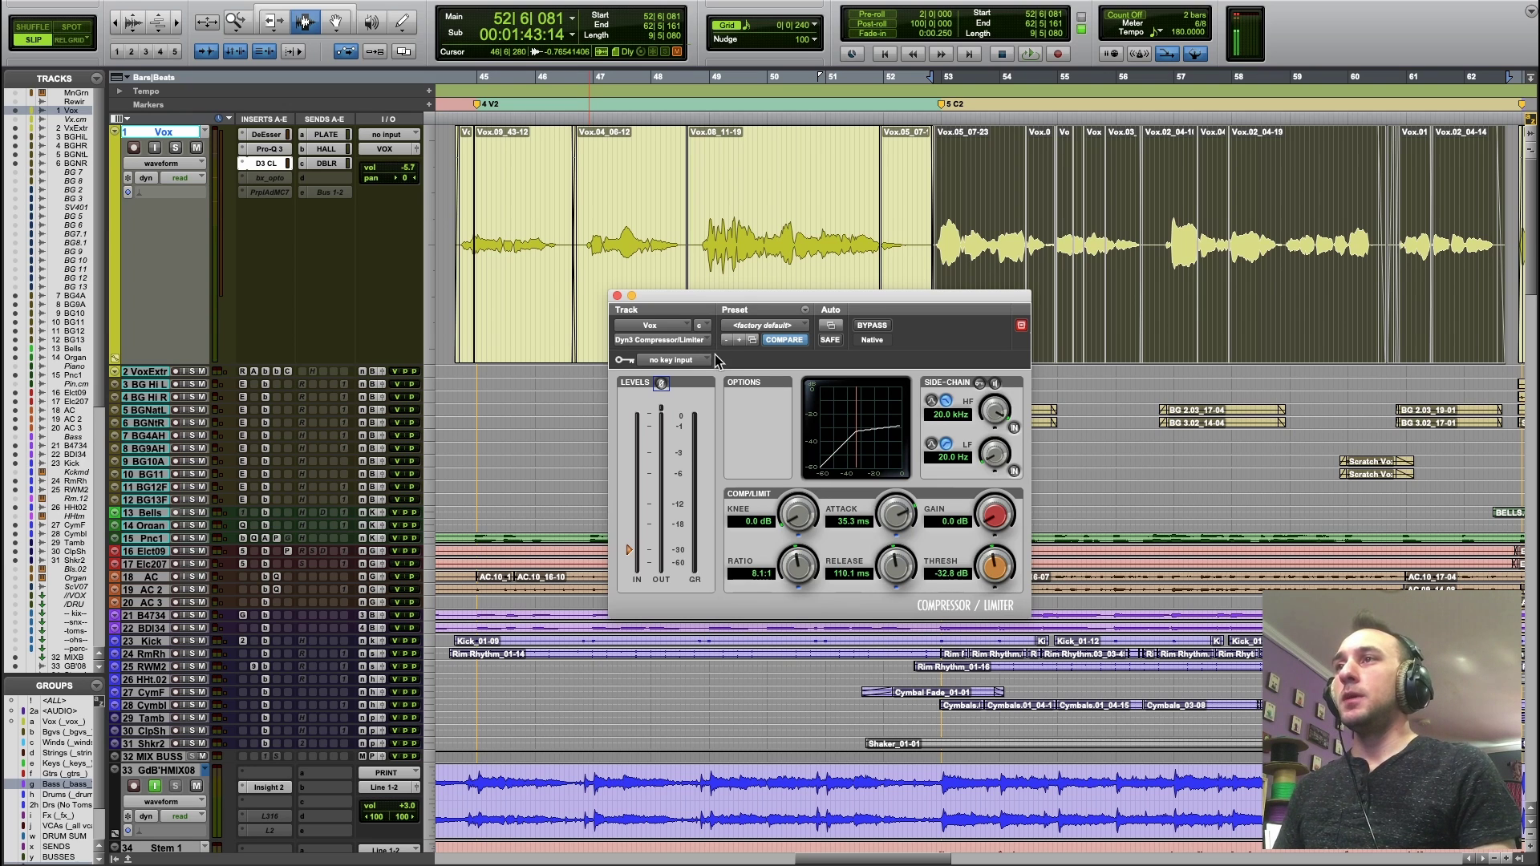
Step: Play the vocal with the Dyn3 bypassed for a dry comparison, then re-enable it
left_click(886, 329)
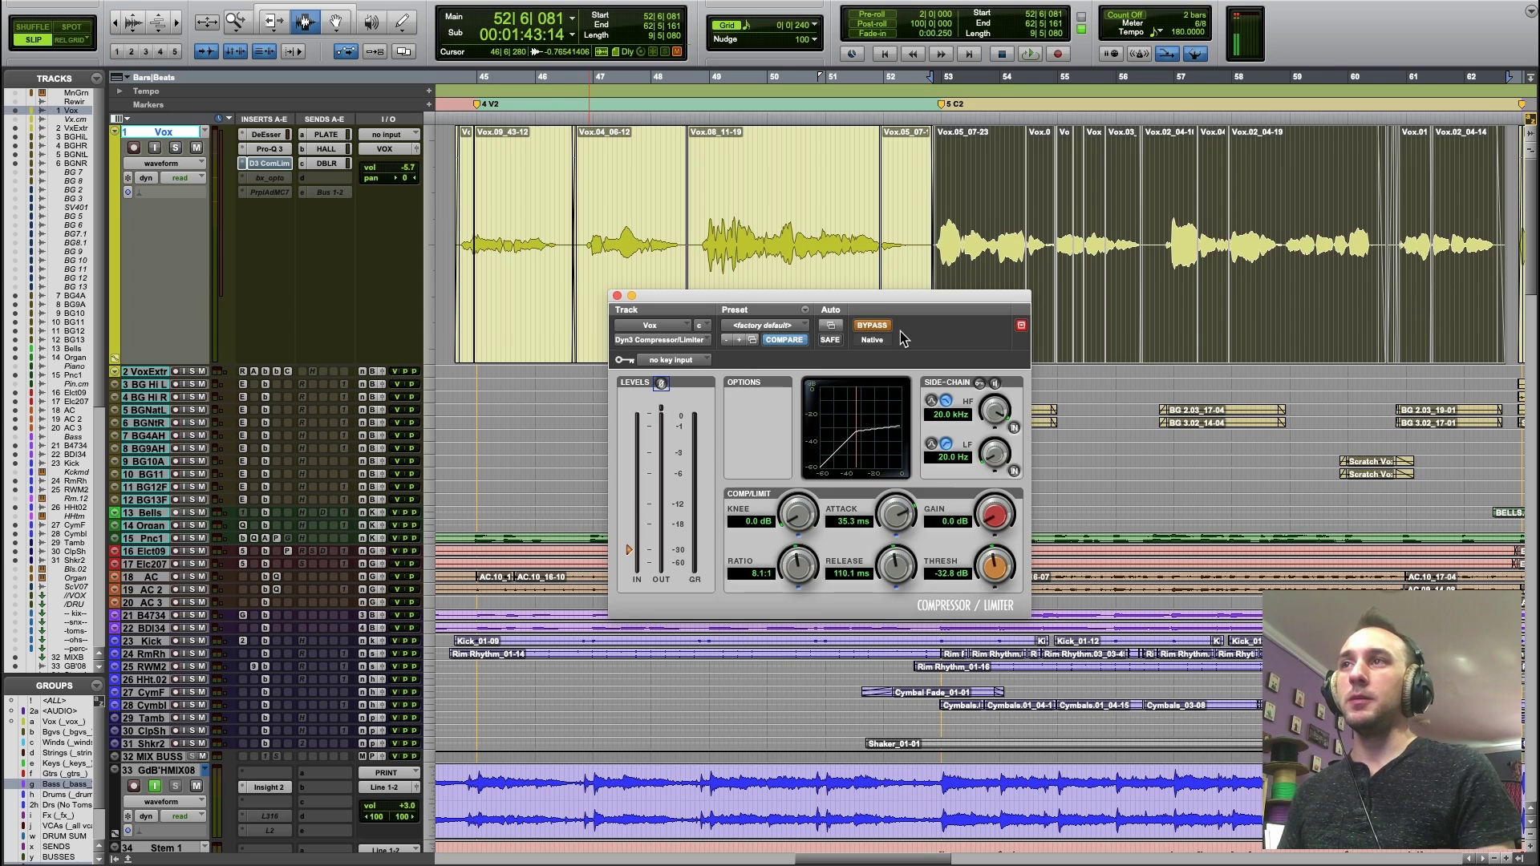
key("space")
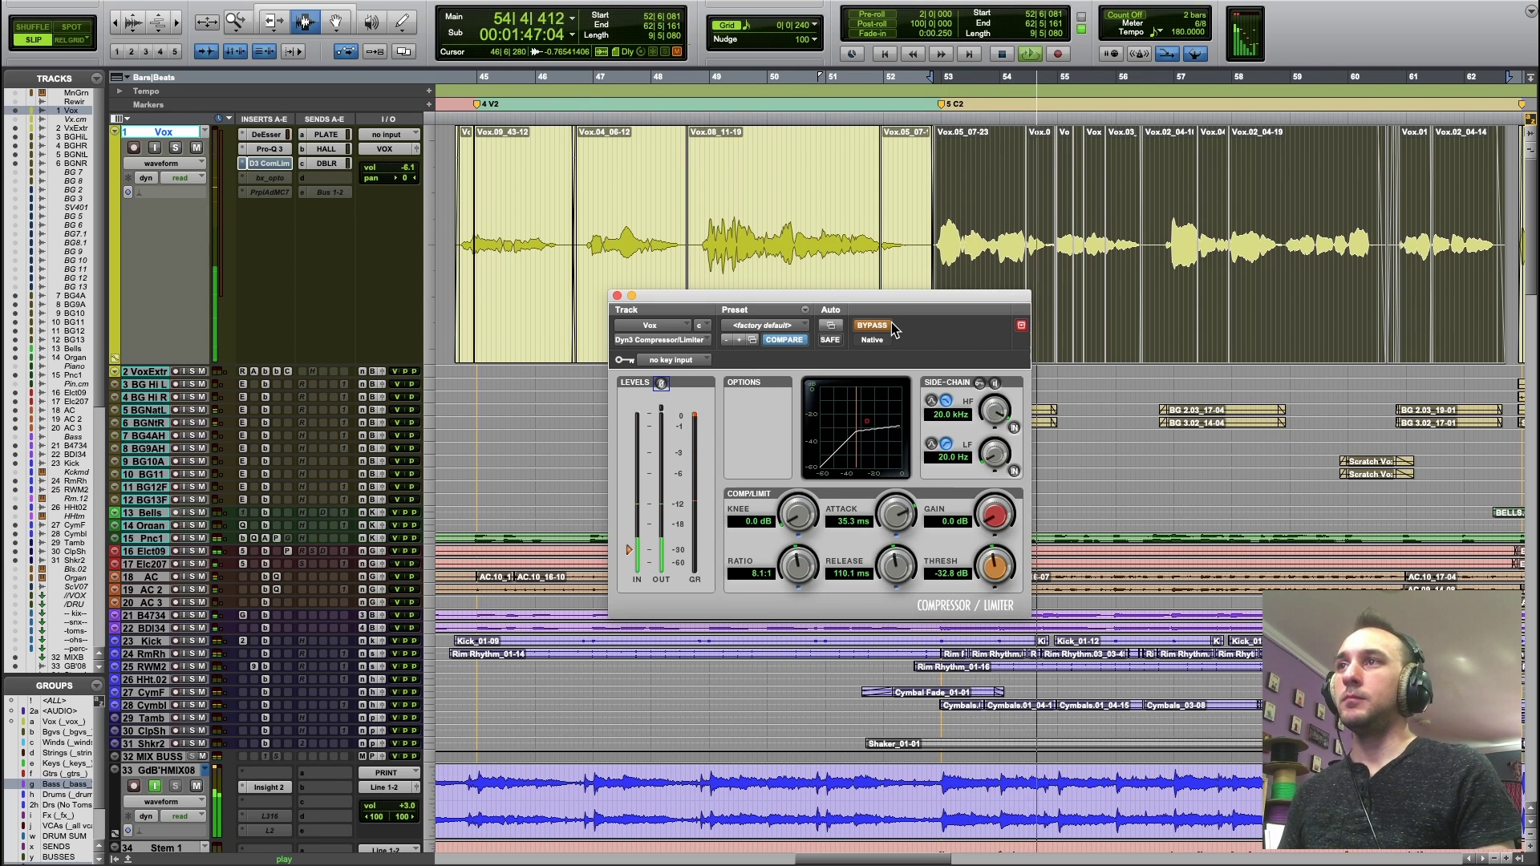
key("space")
left_click(885, 326)
Step: Set the makeup gain to about 3.9 dB, A/B-ing against bypass during playback
left_click_drag(991, 521, 1011, 513)
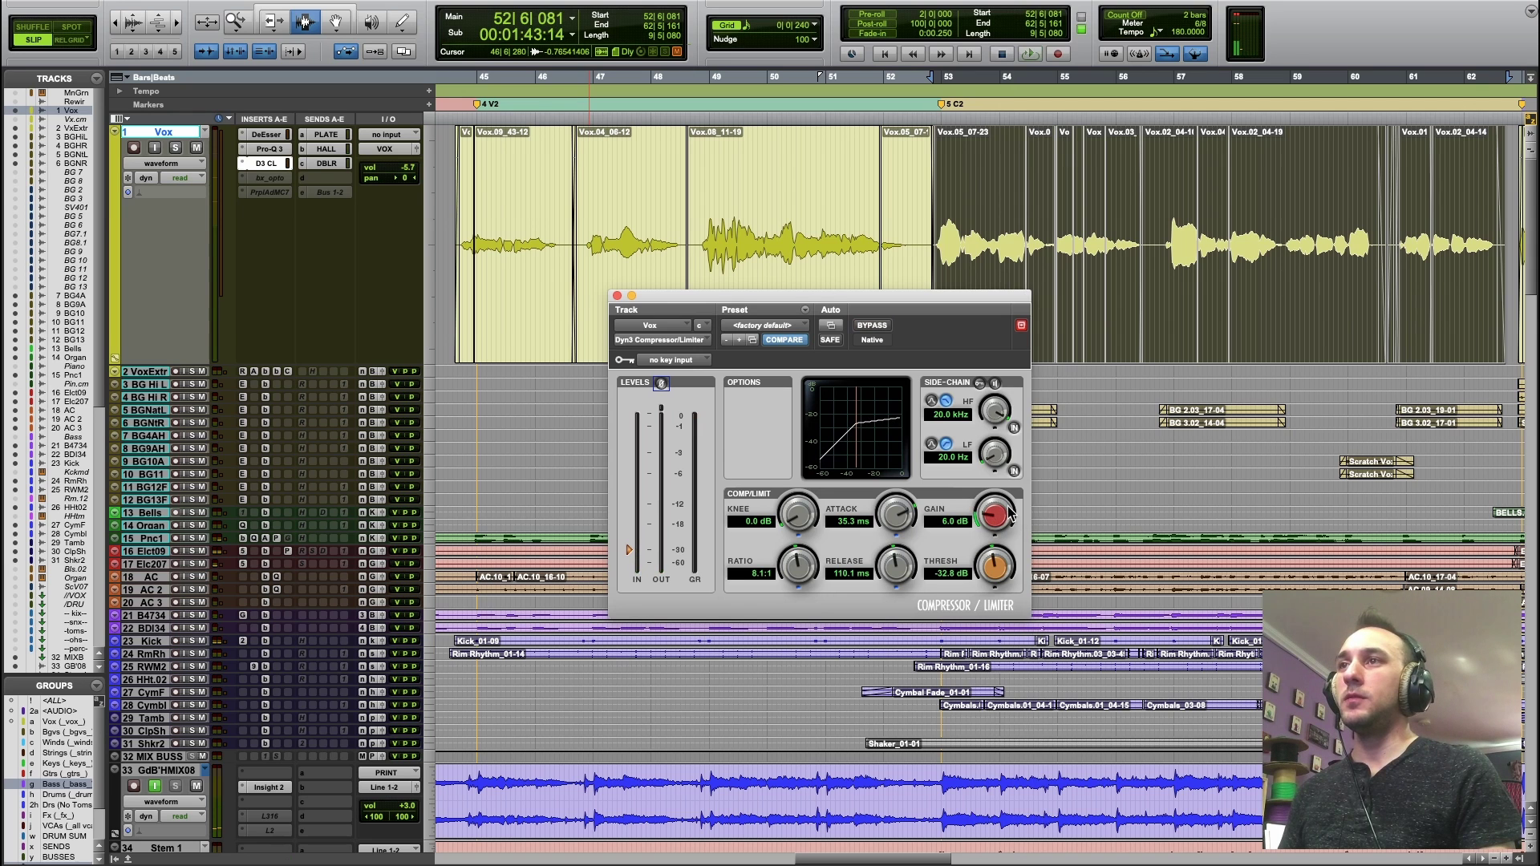
key("space")
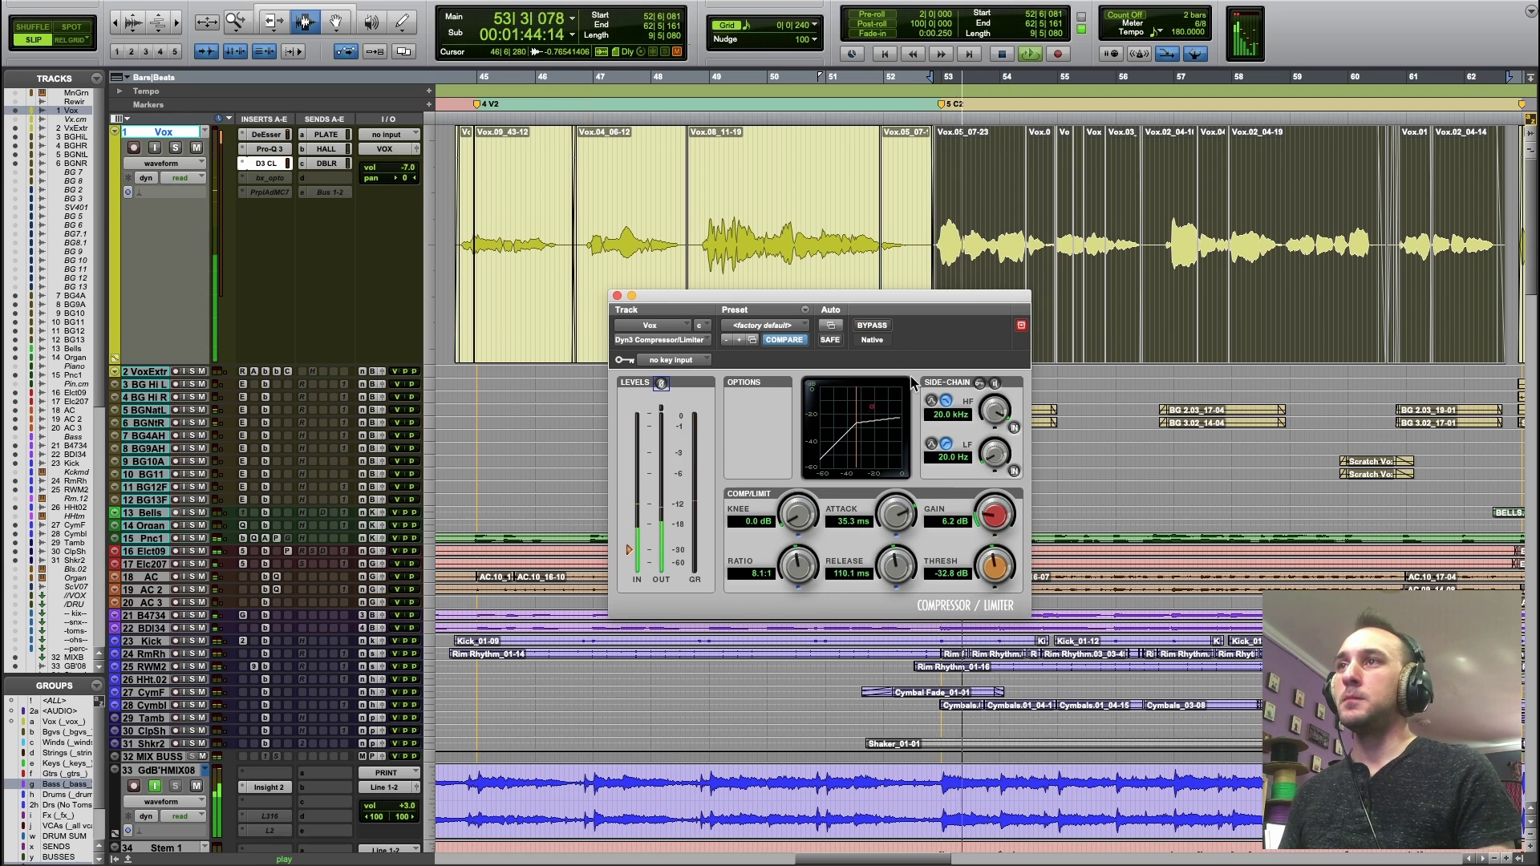
left_click(877, 327)
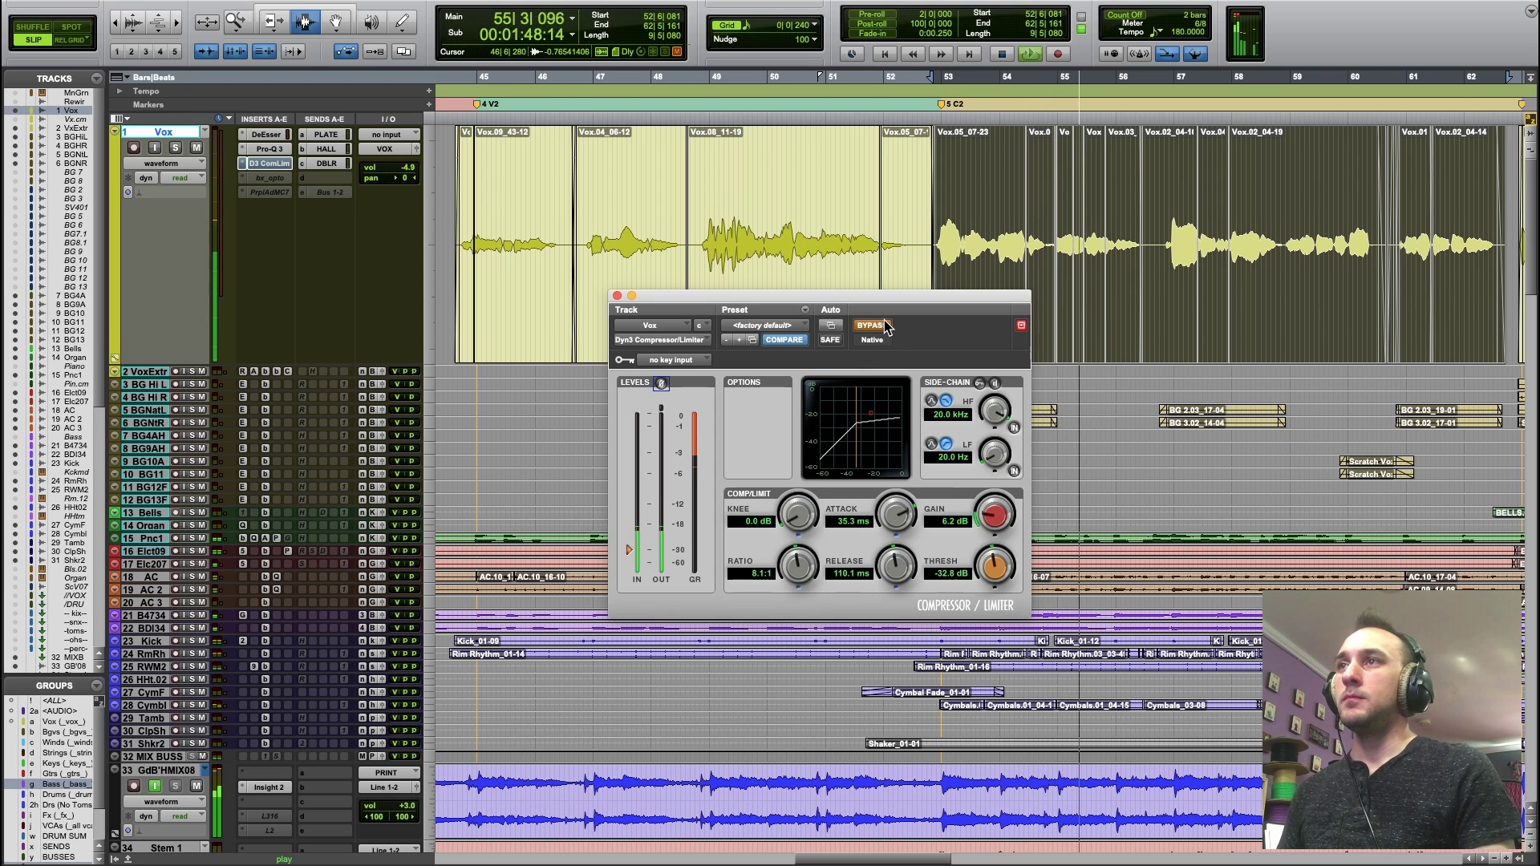
left_click(881, 327)
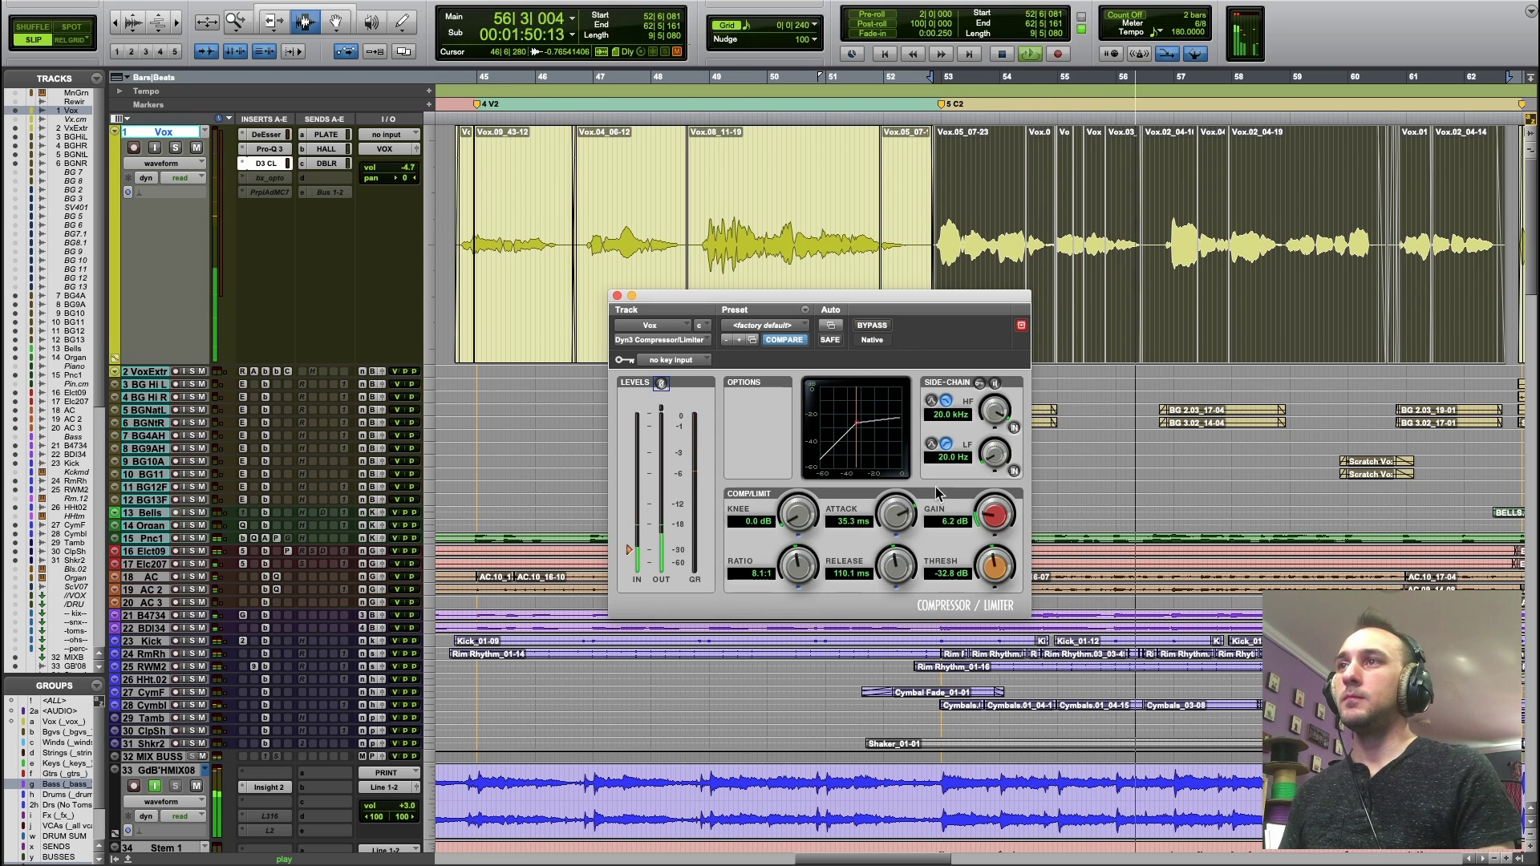
left_click_drag(992, 527, 998, 566)
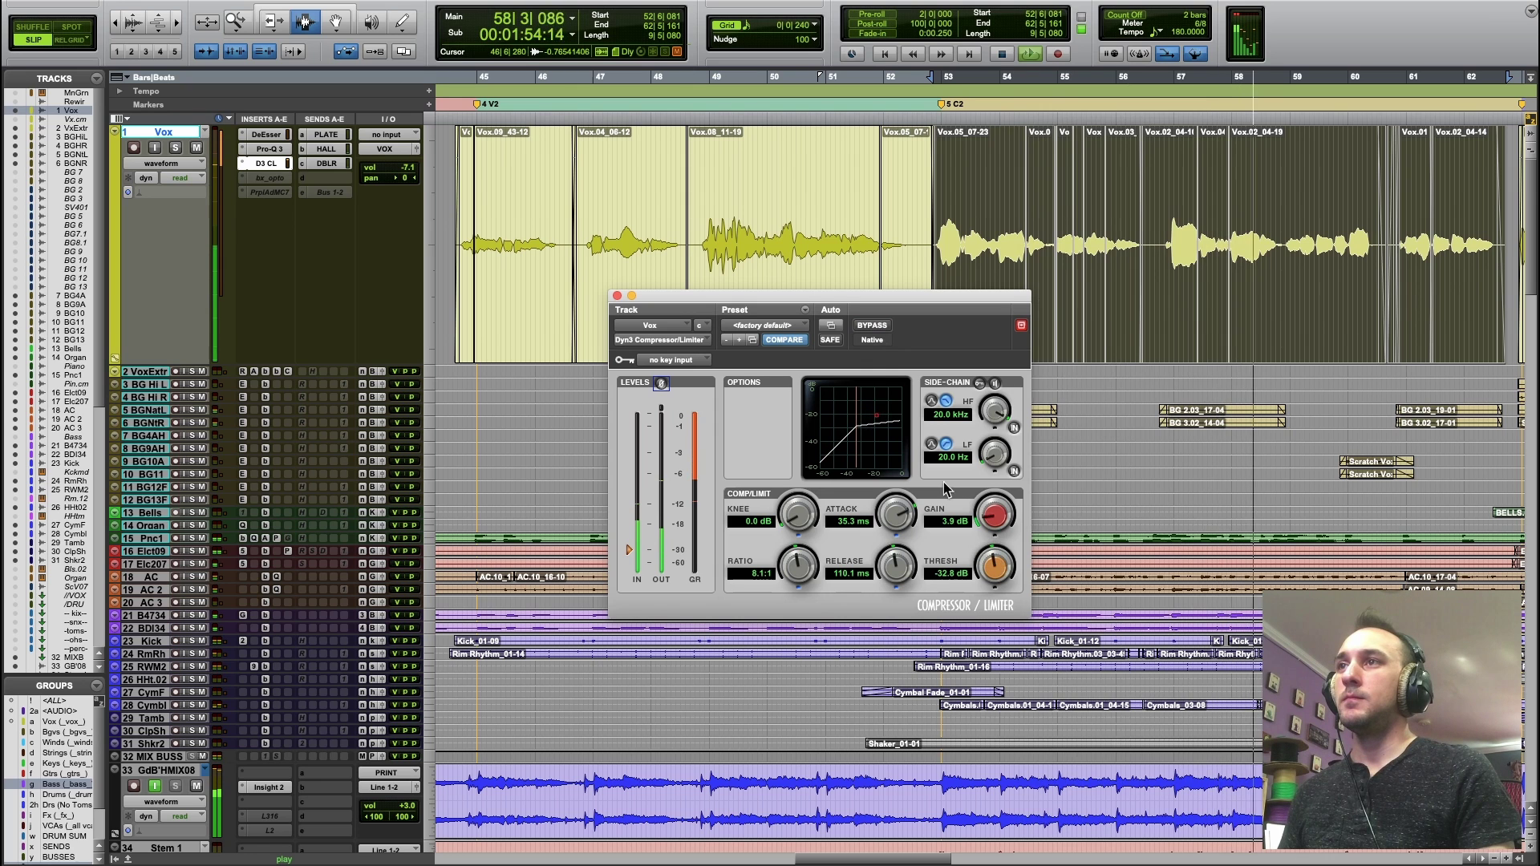
left_click(878, 329)
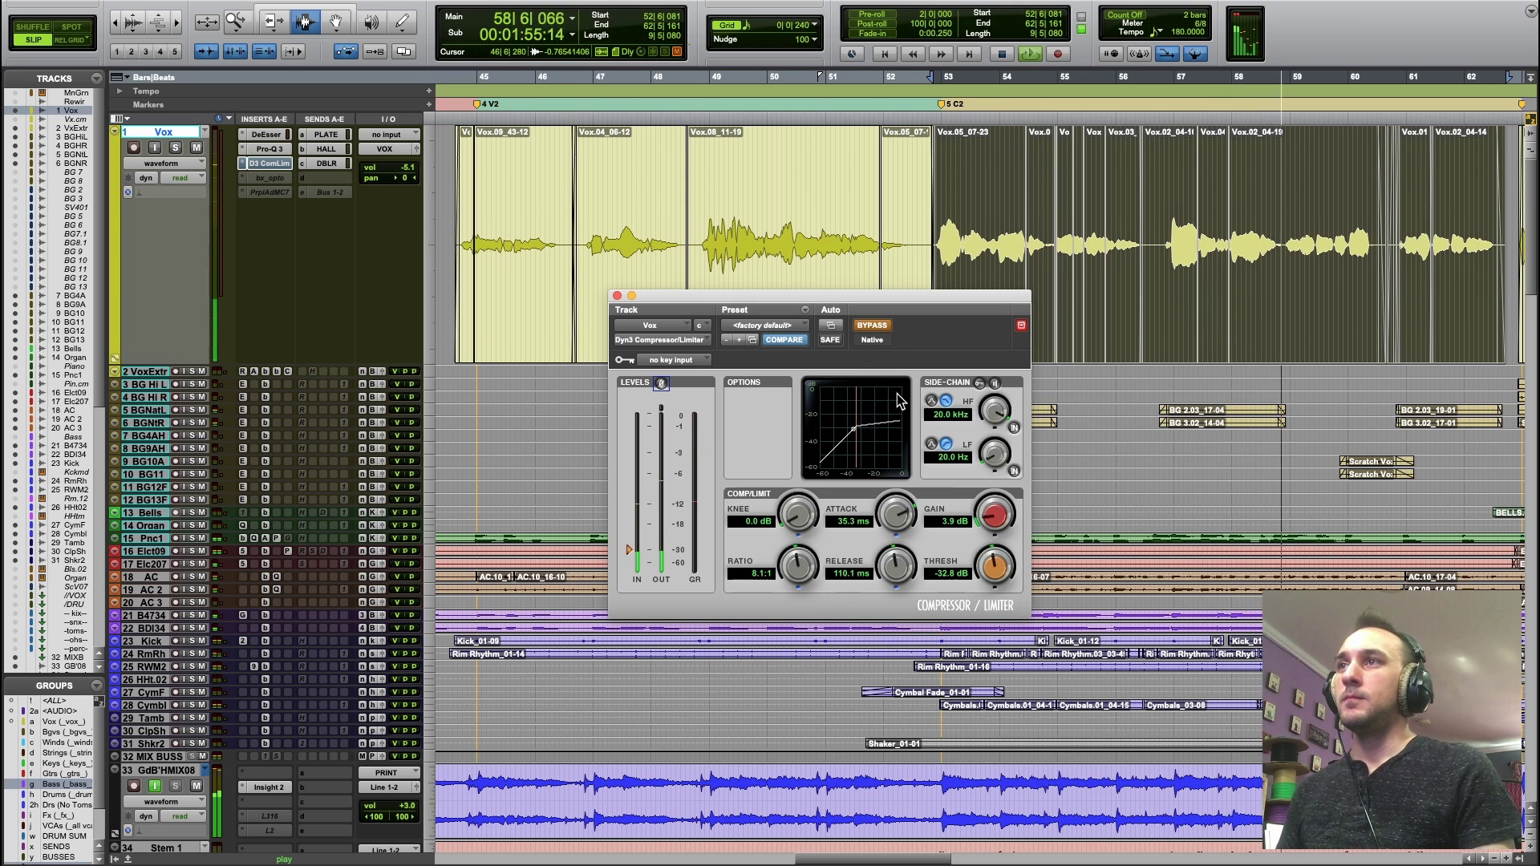
left_click(880, 327)
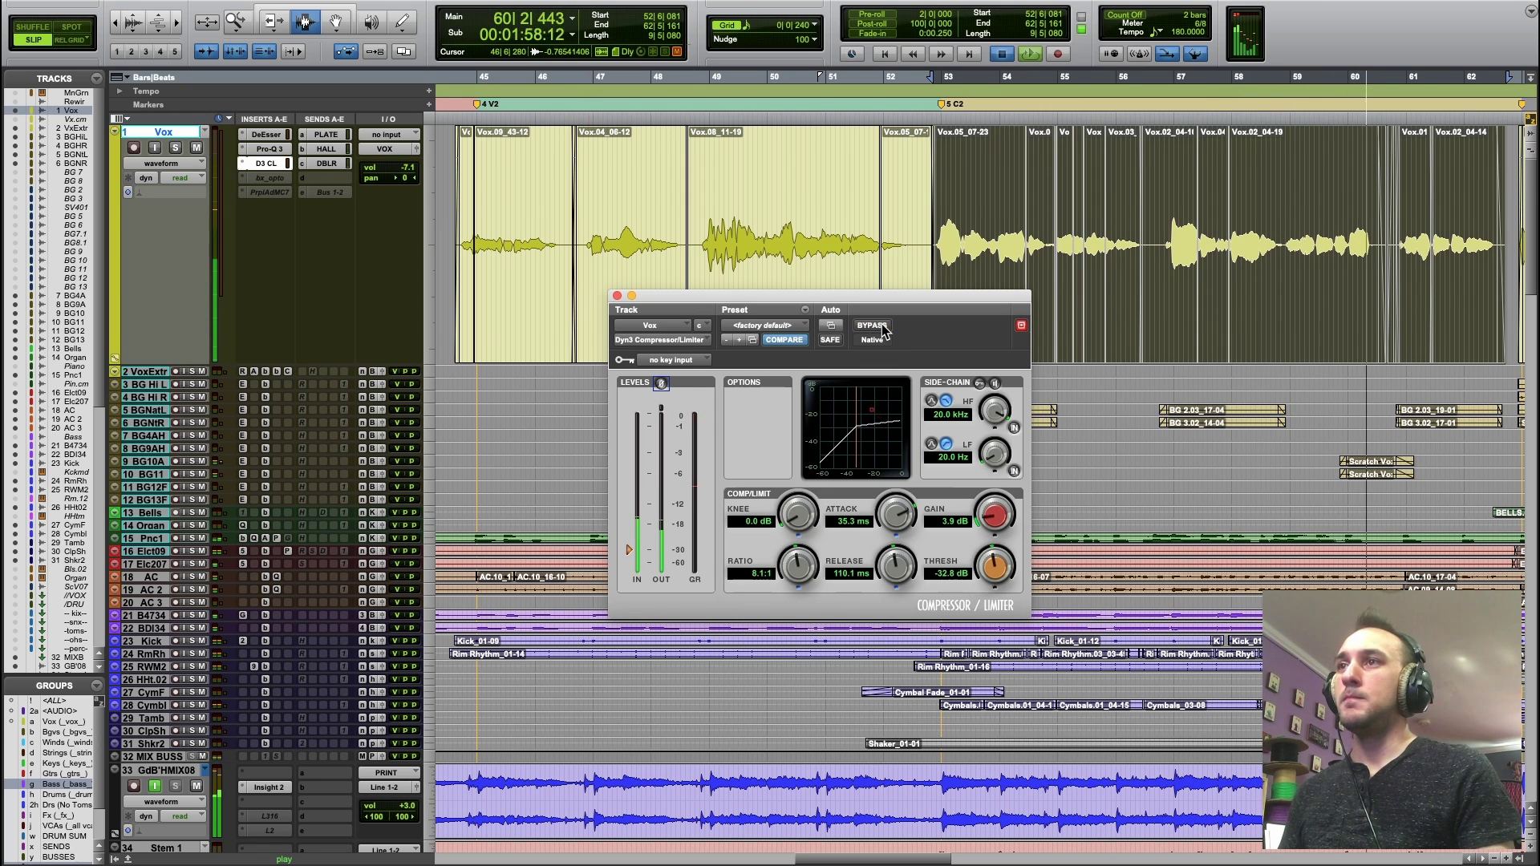
key("space")
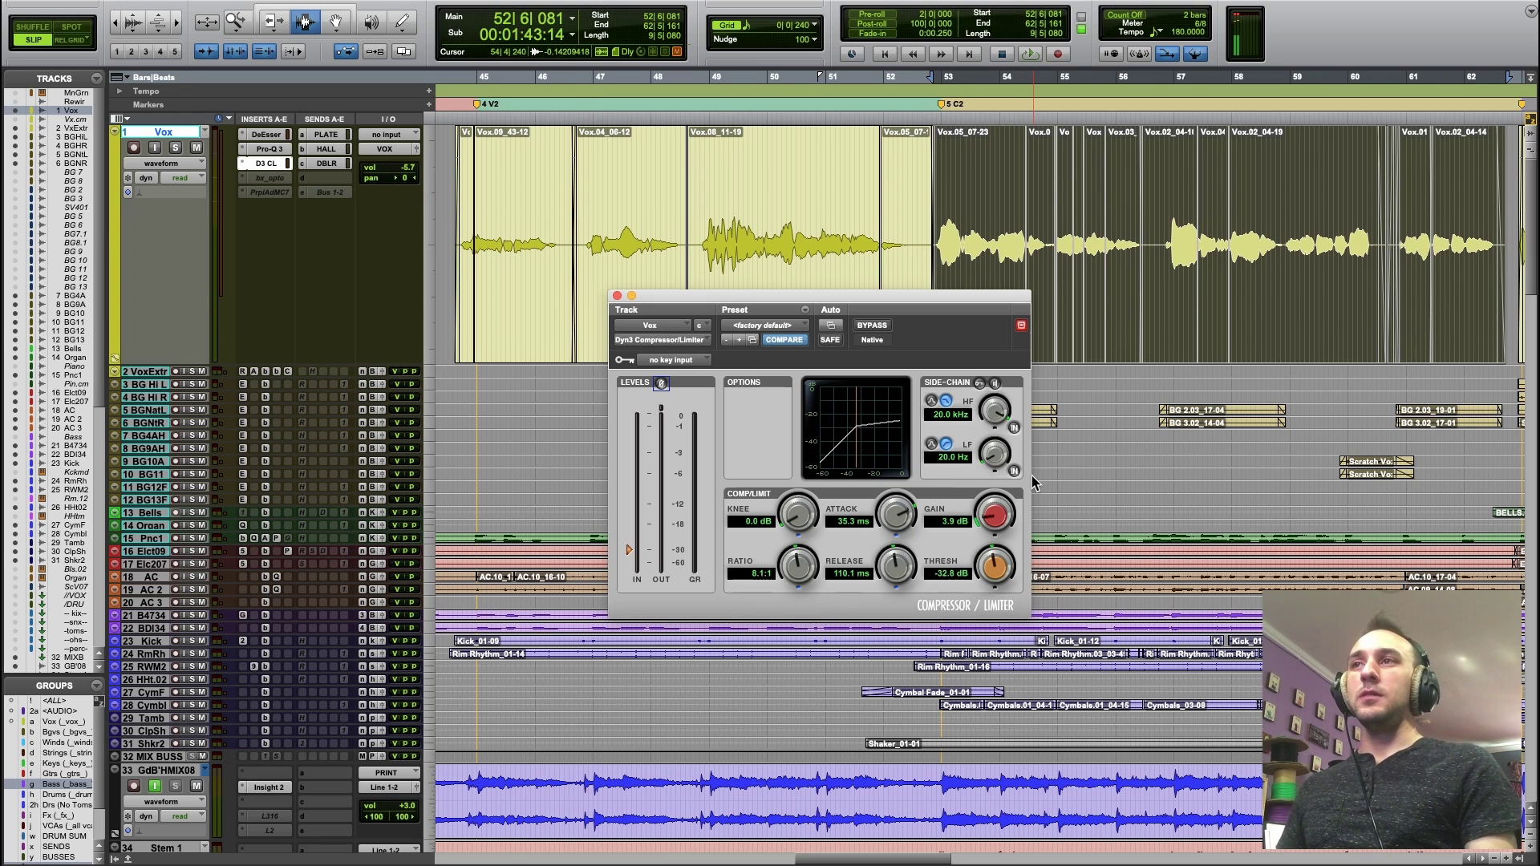
Step: Push gain to 40 dB, then recall the stored settings: 6.0:1, 10 ms attack, 164.4 ms release
left_click_drag(995, 519, 998, 381)
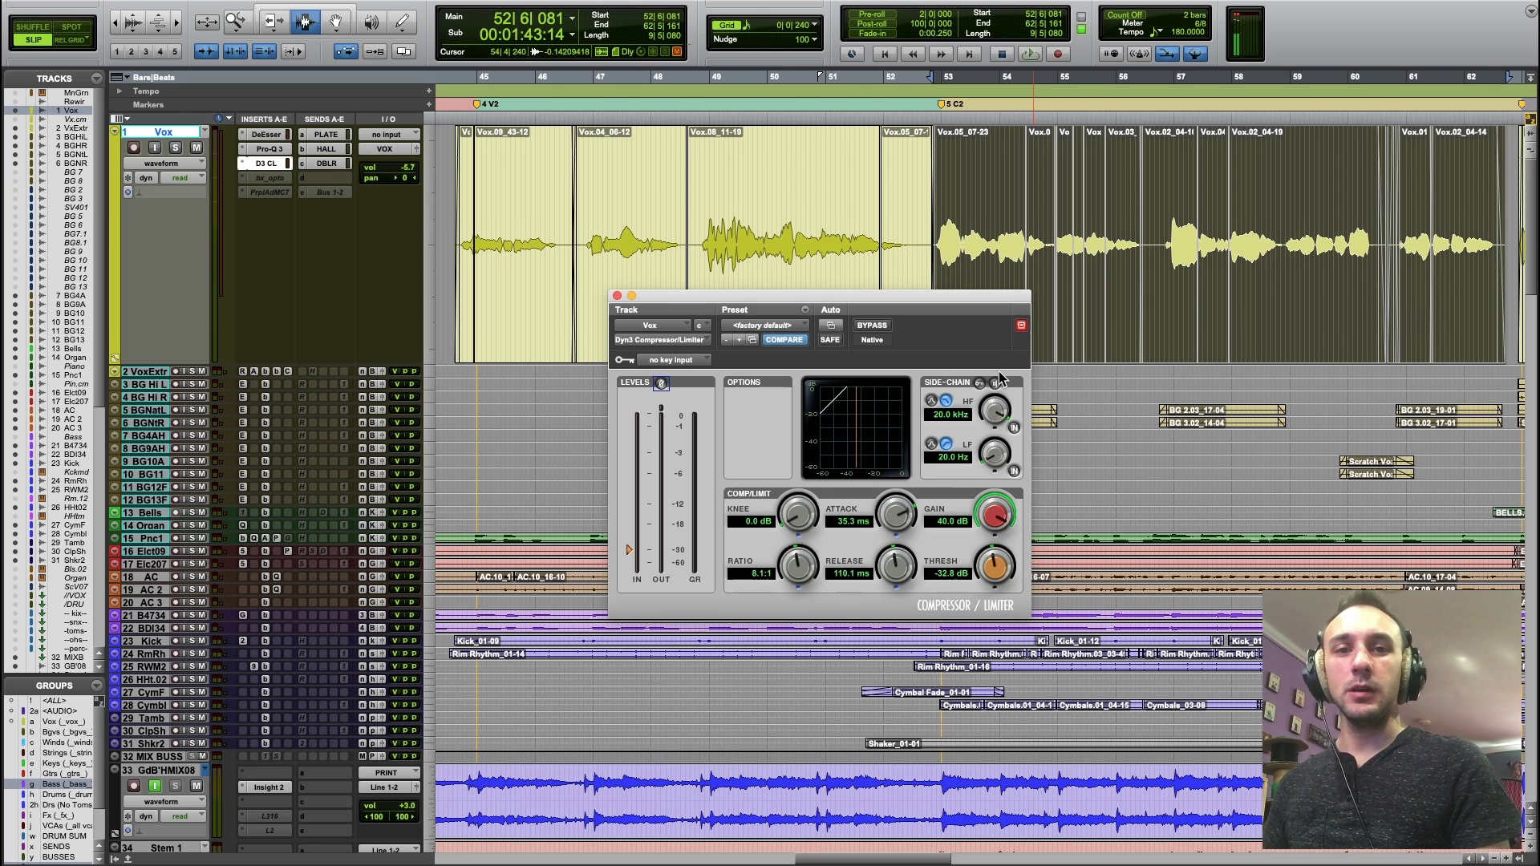
left_click(840, 464)
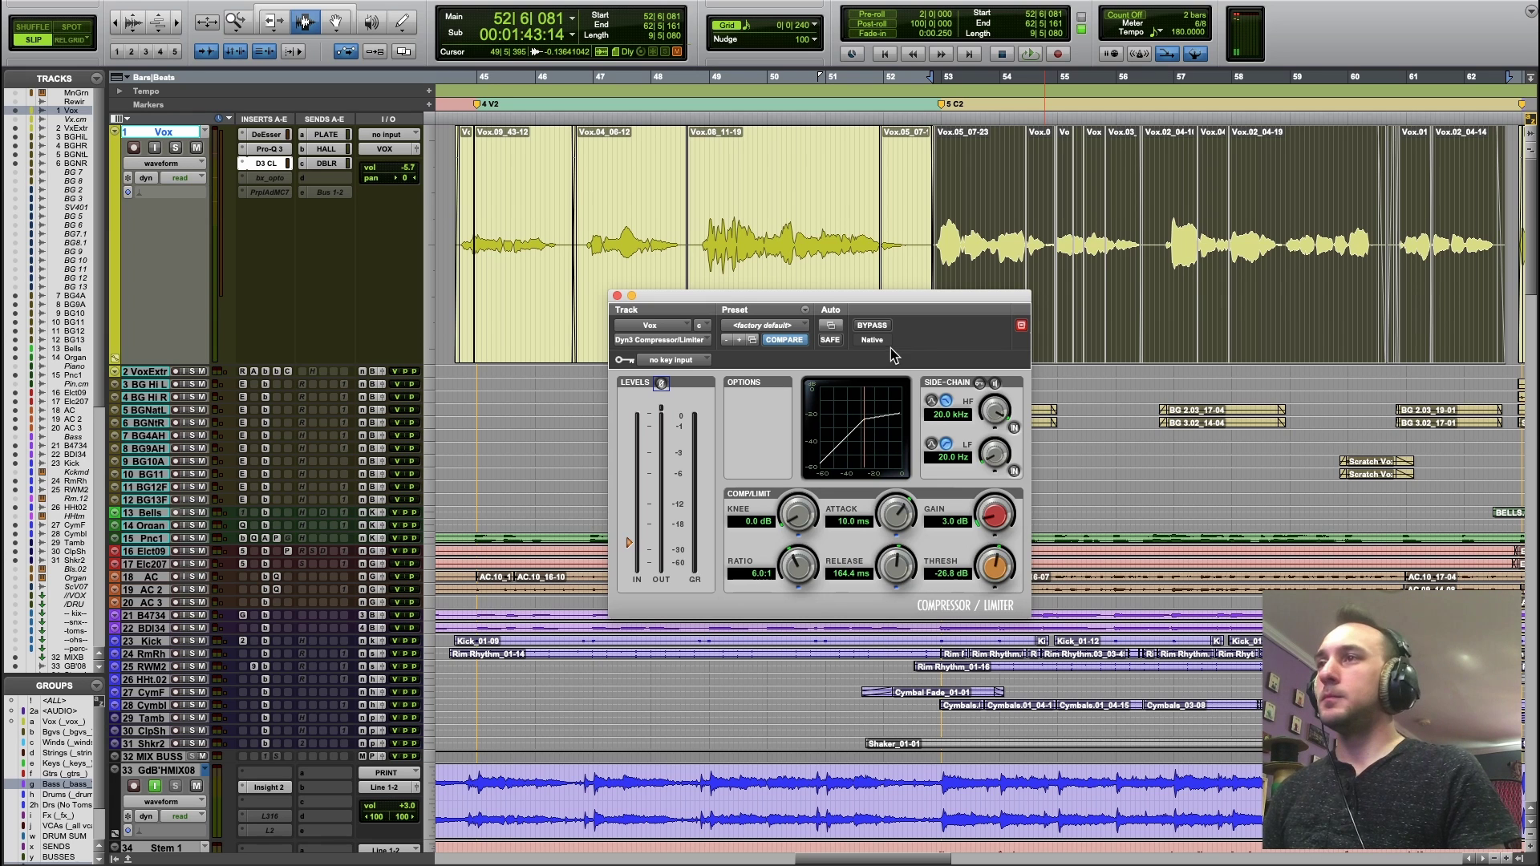
Step: Set the Vox compressor knee to 36.0 dB and audition it with a short playback
left_click_drag(806, 504, 855, 454)
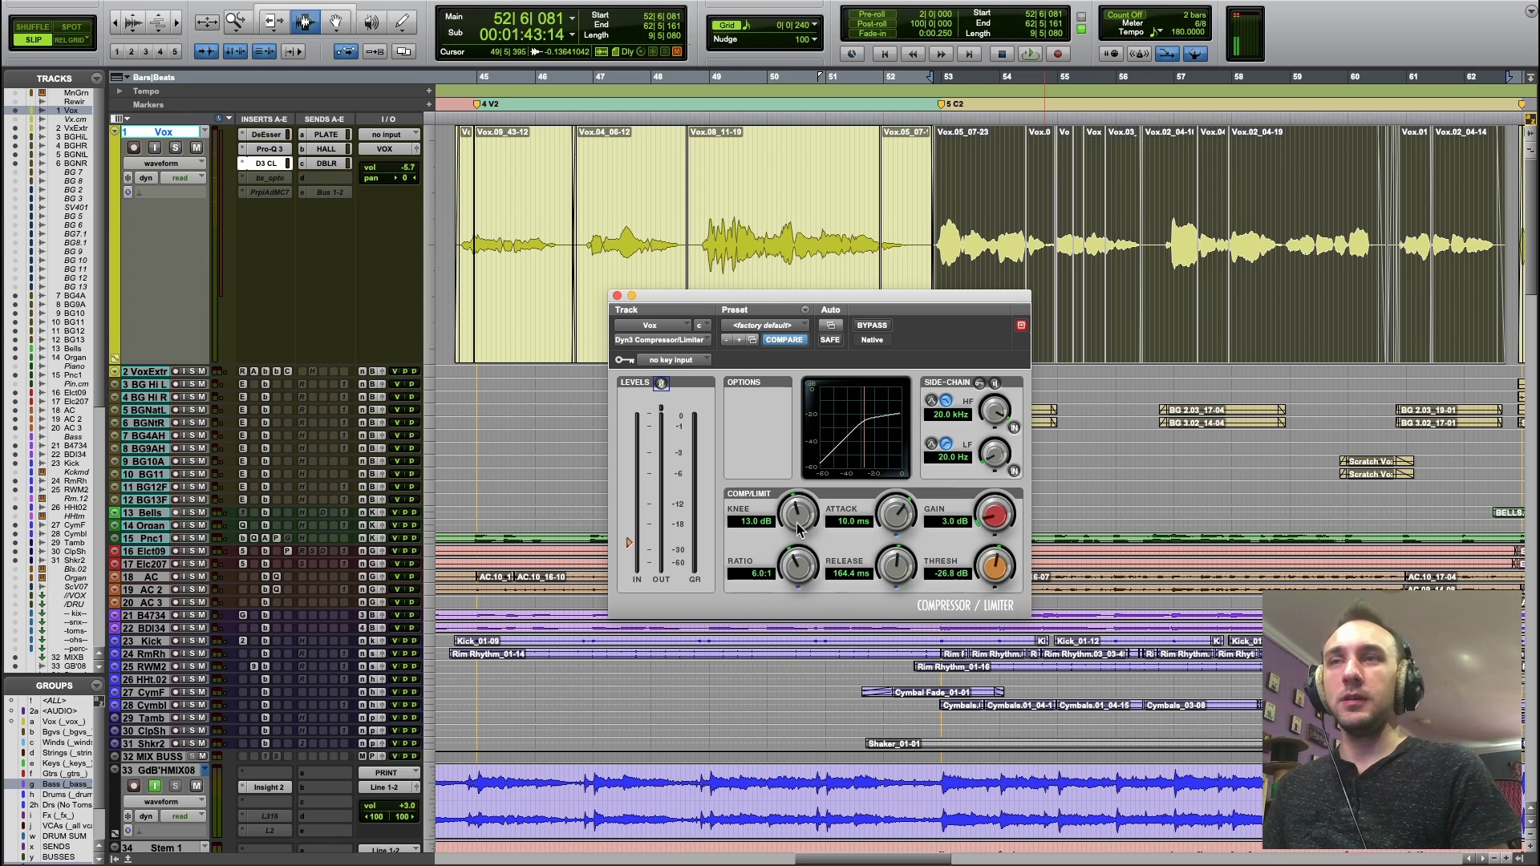
left_click(798, 518, "alt")
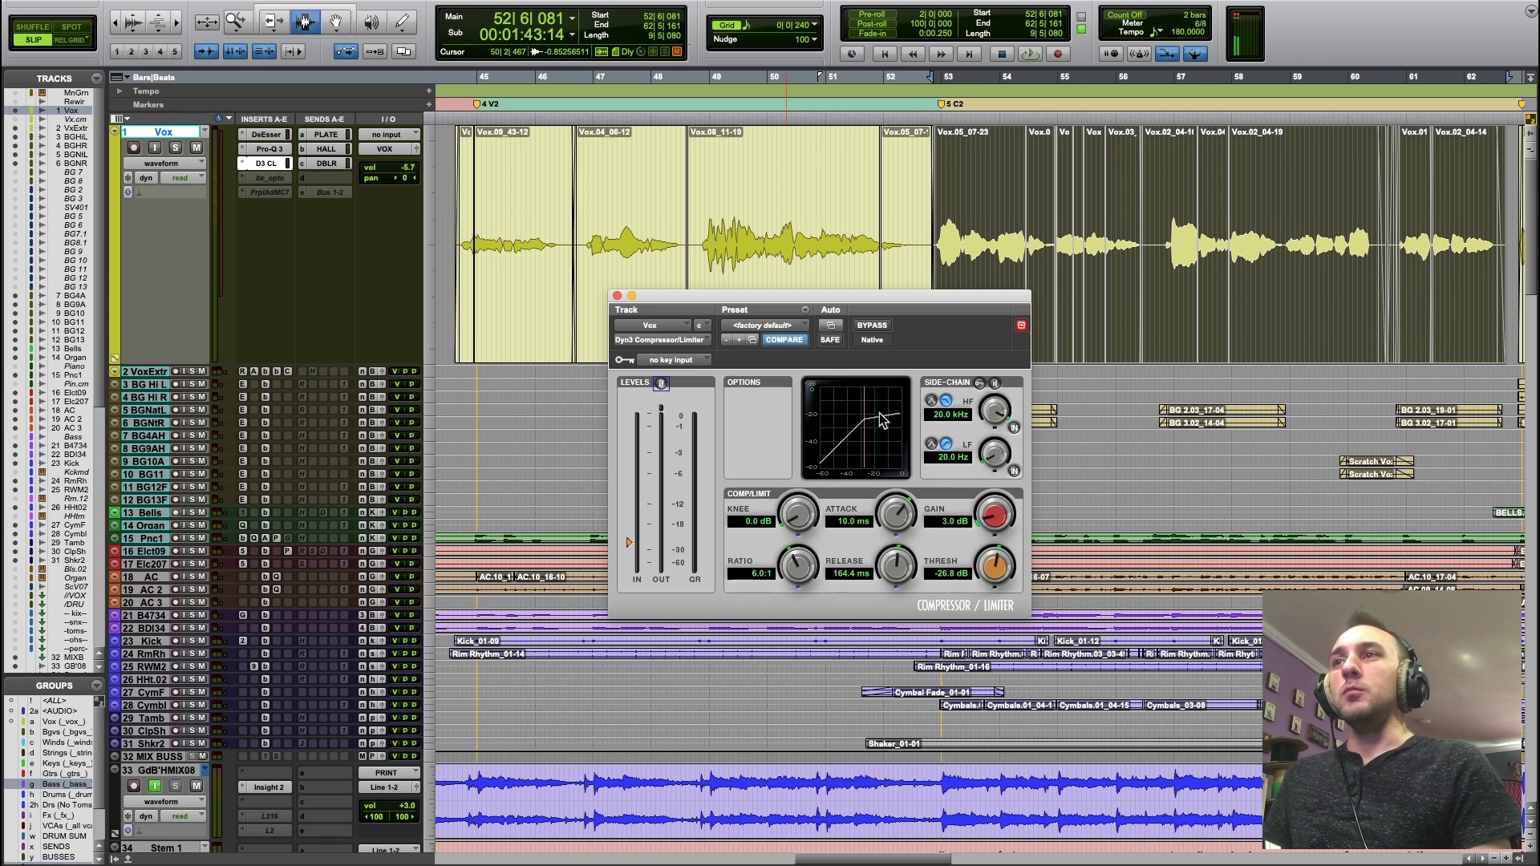
left_click_drag(811, 529, 914, 392)
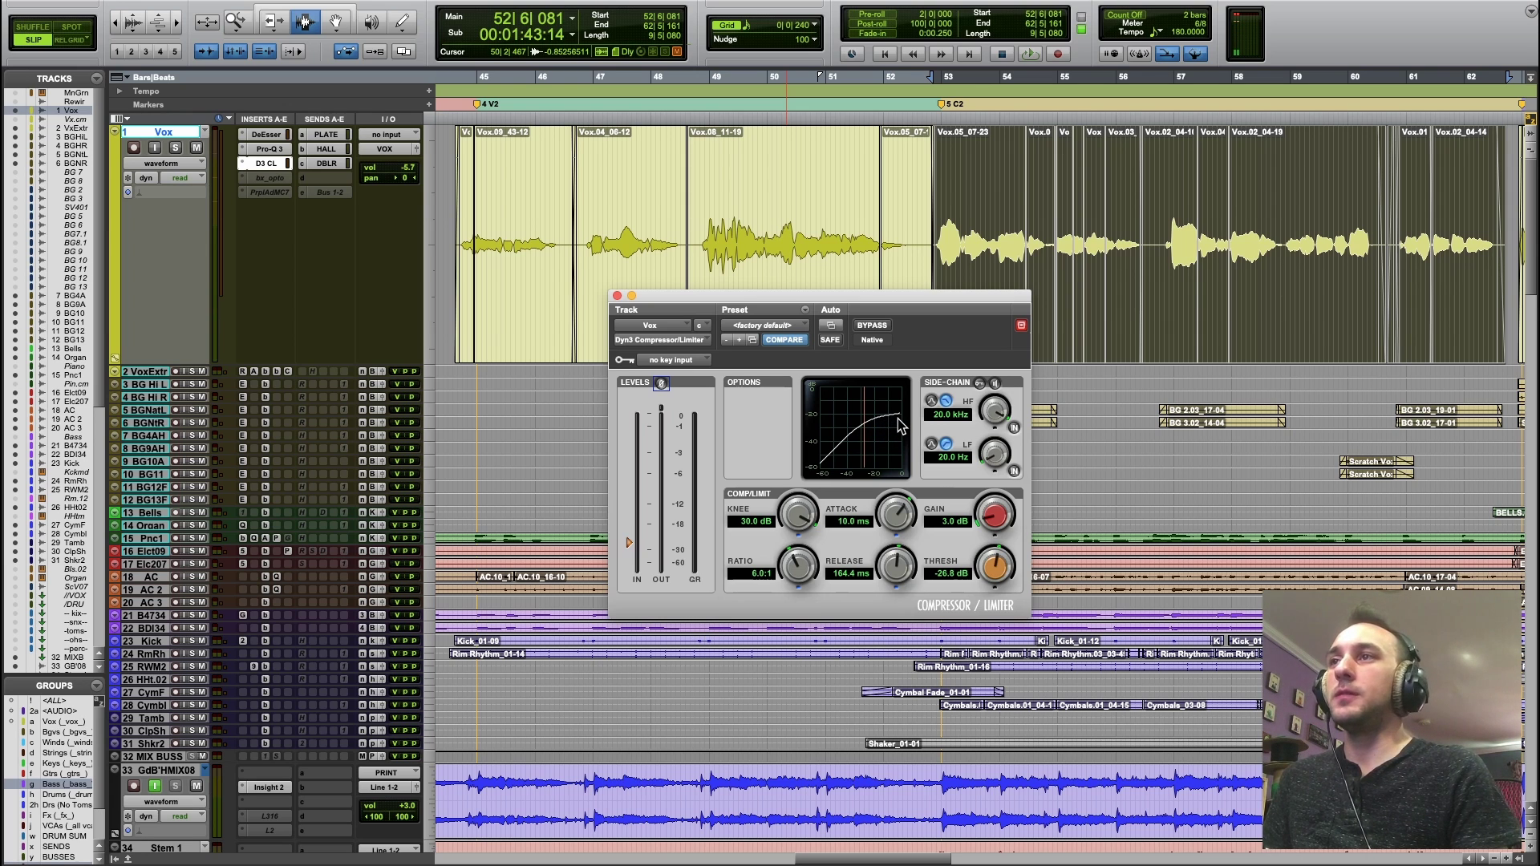
key("space")
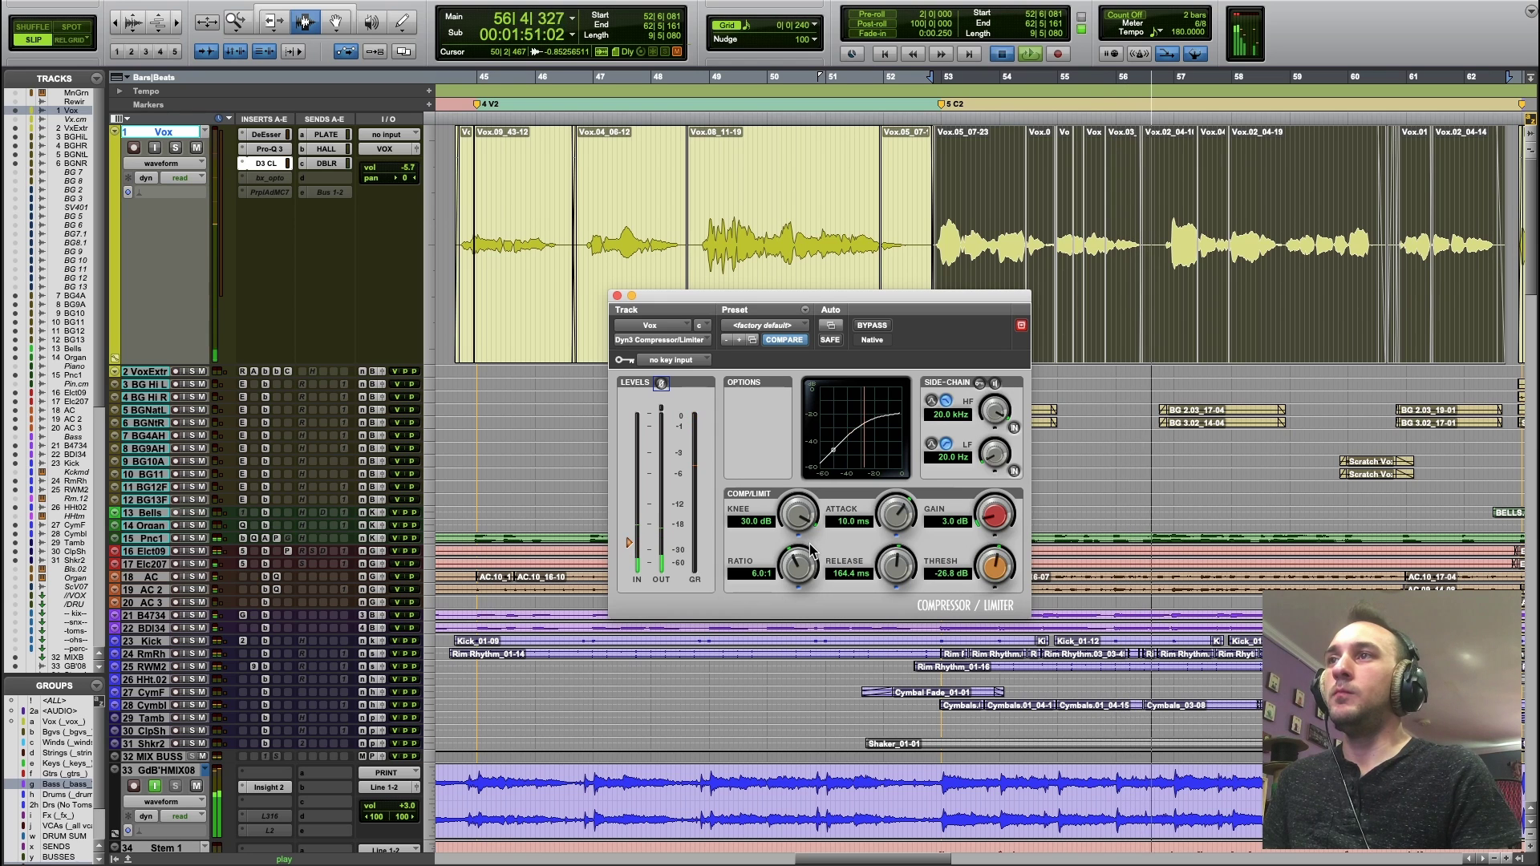
key("space")
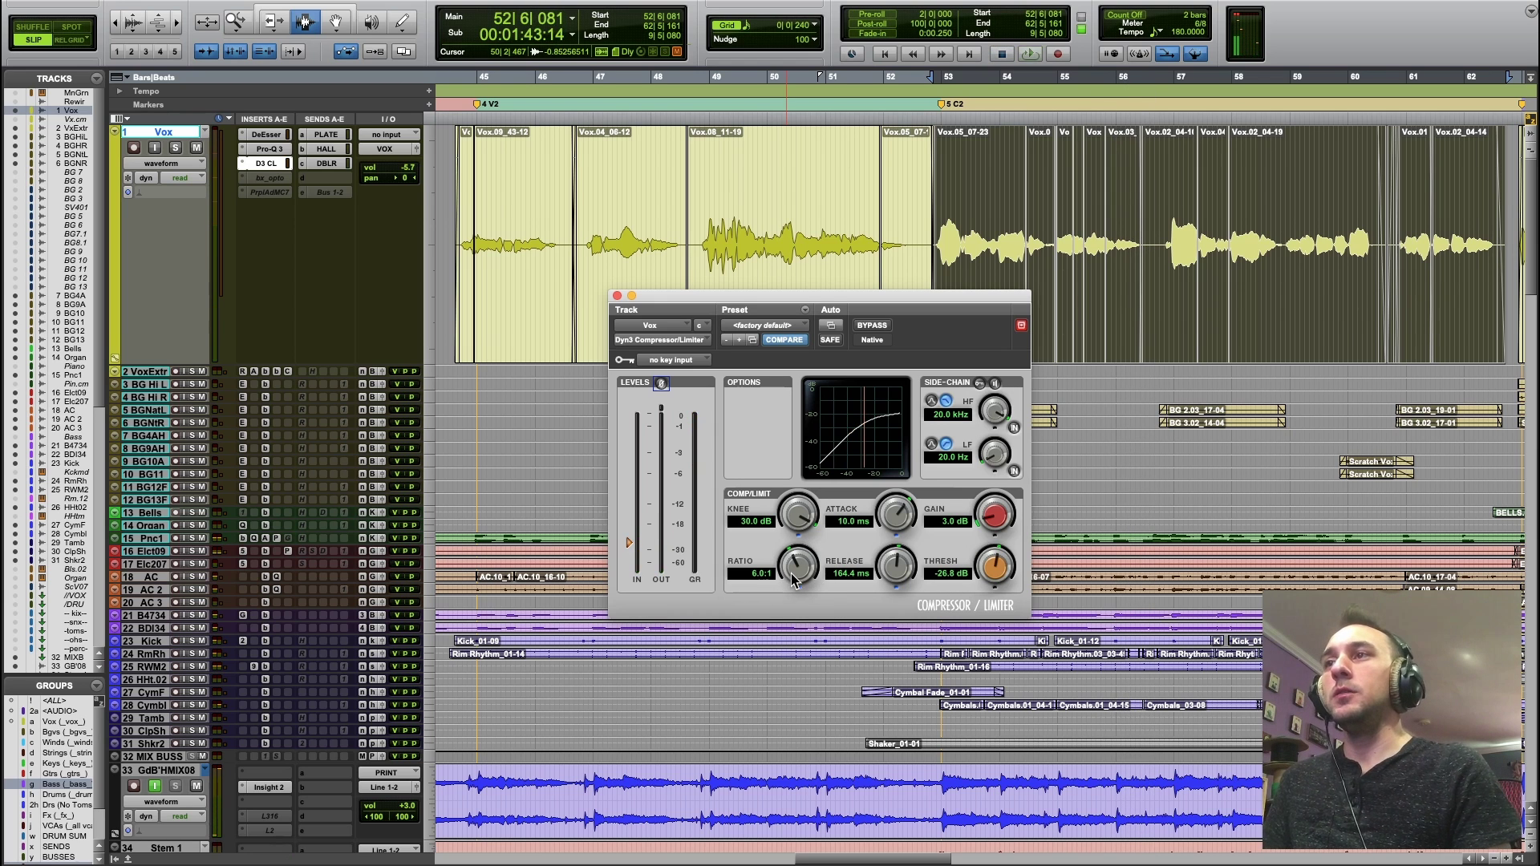
Step: Turn the Vox compressor ratio up from 6.0:1 to 12.6:1 and threshold up to −19.3 dB
left_click_drag(795, 579, 800, 571)
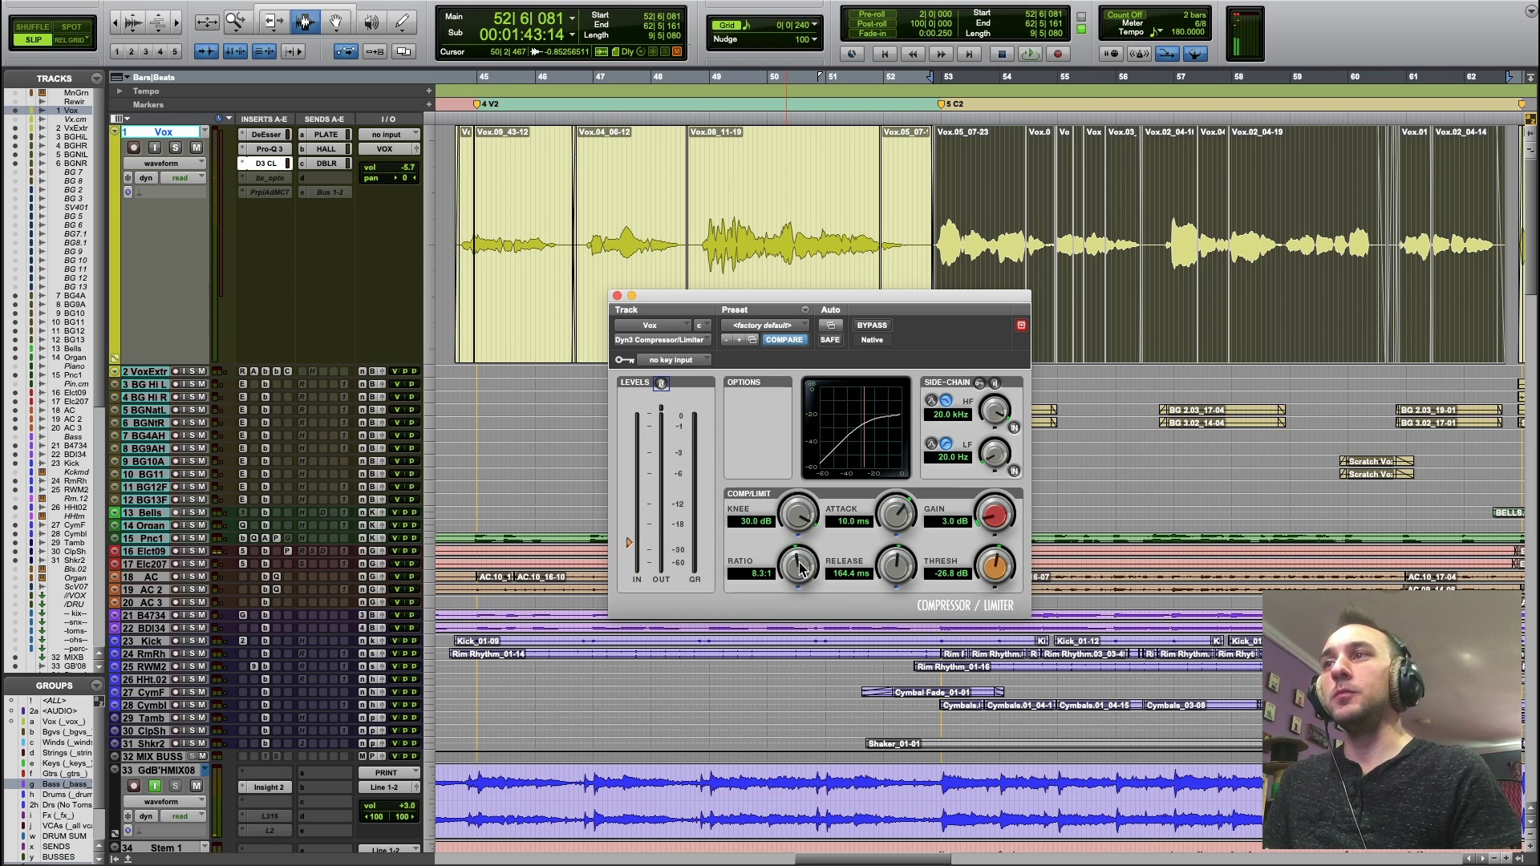
left_click_drag(805, 562, 810, 552)
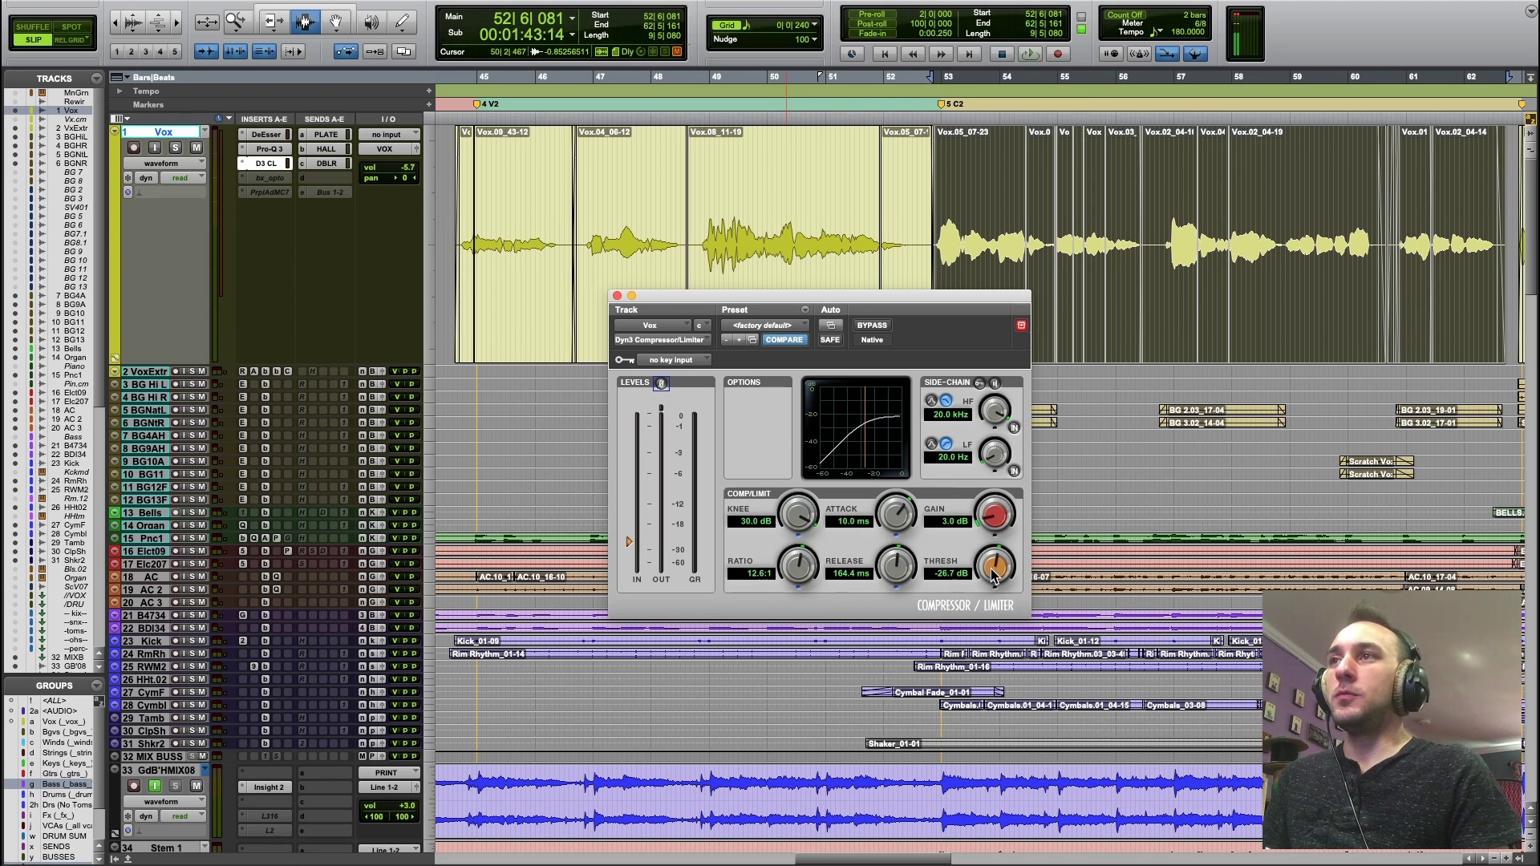
left_click_drag(993, 575, 1008, 556)
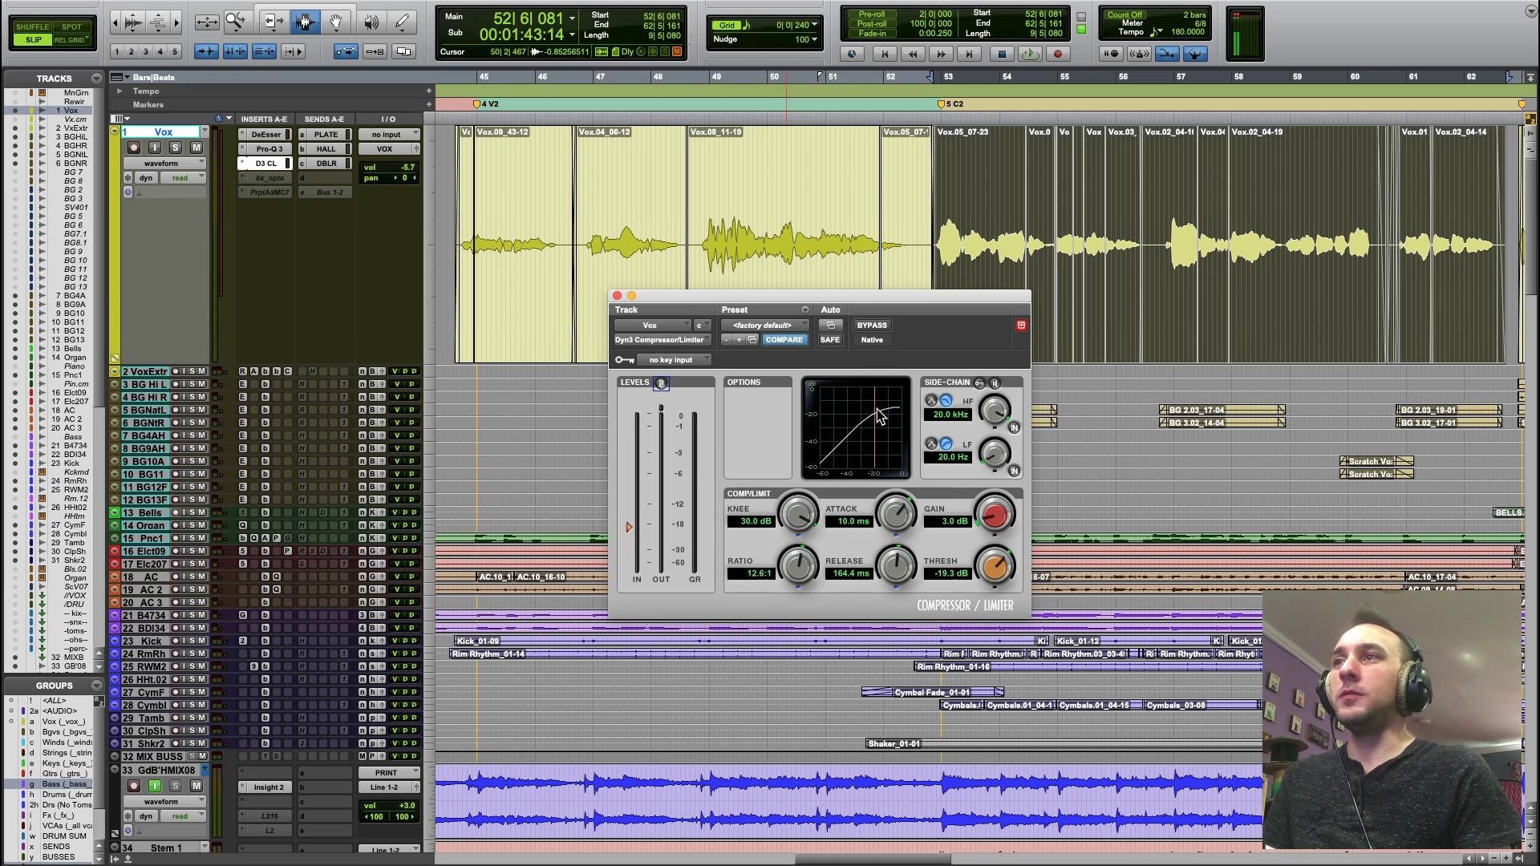
Step: Raise the Vox compressor threshold to −14.1 dB while auditioning playback
key("space")
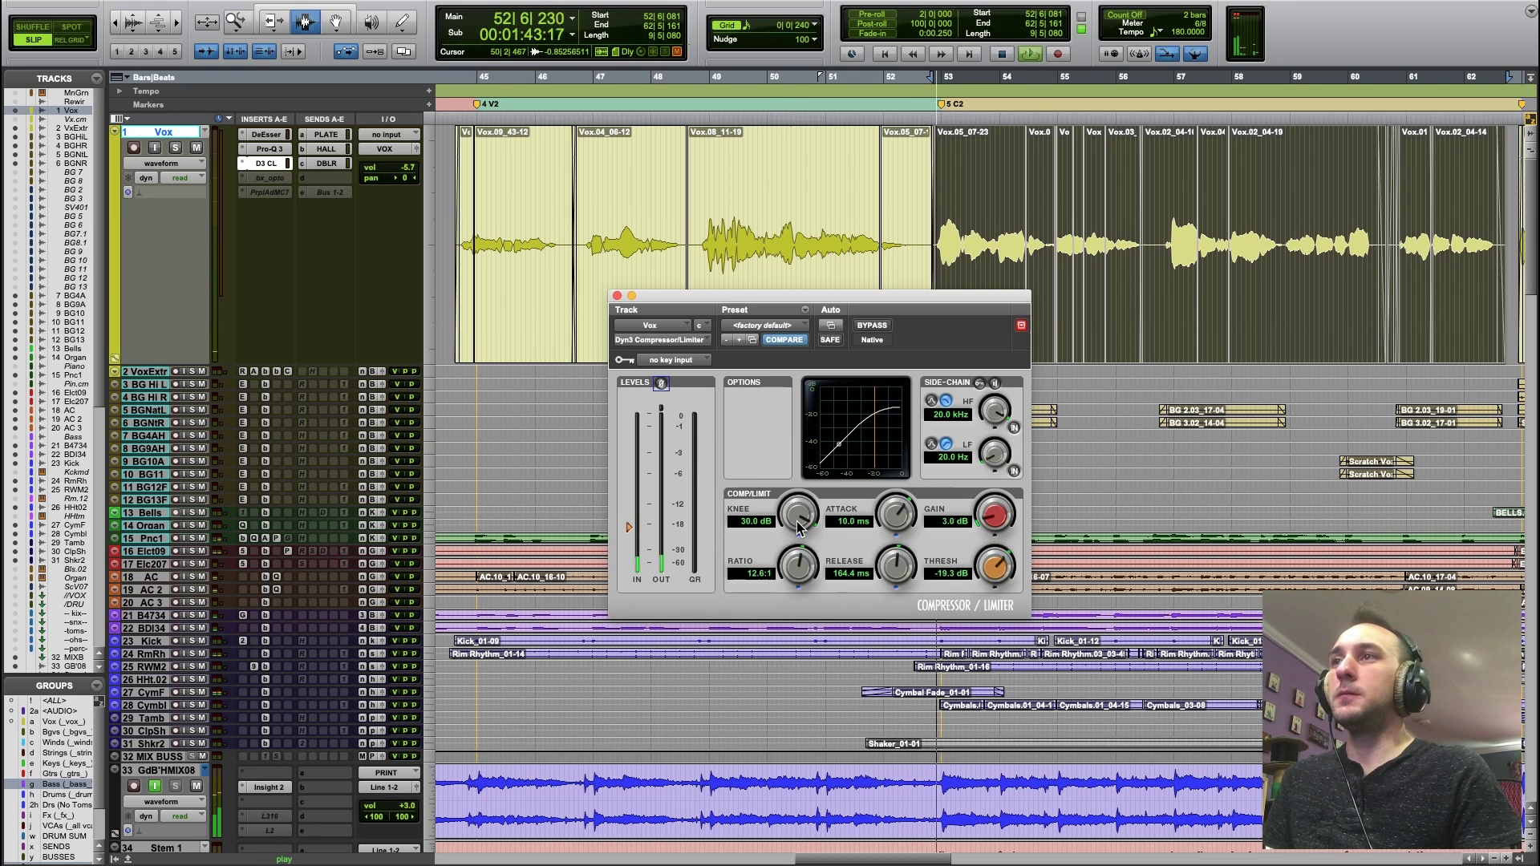
left_click_drag(1001, 564, 1005, 555)
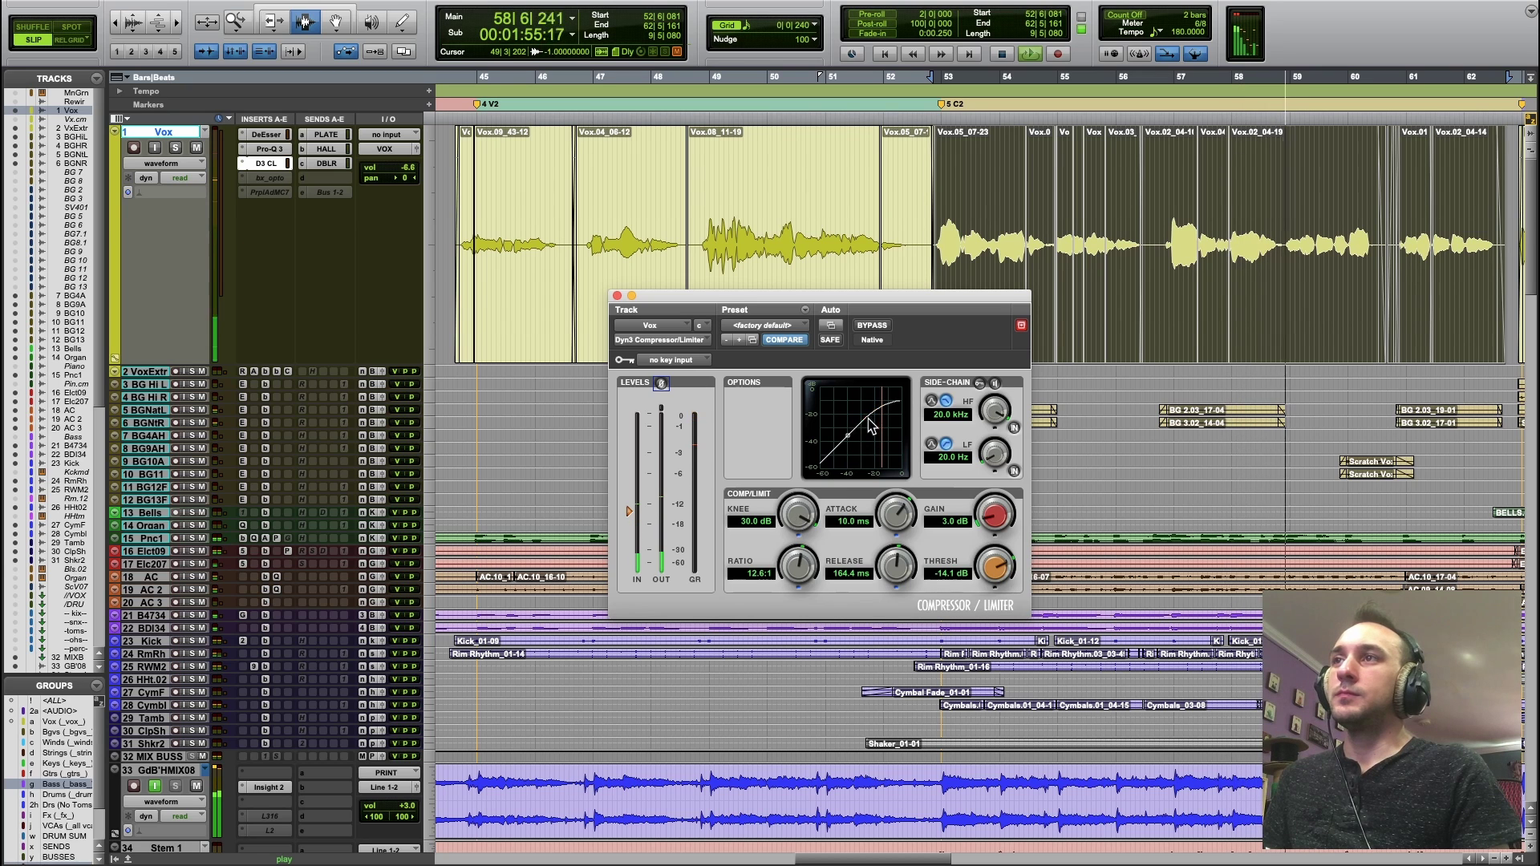
key("space")
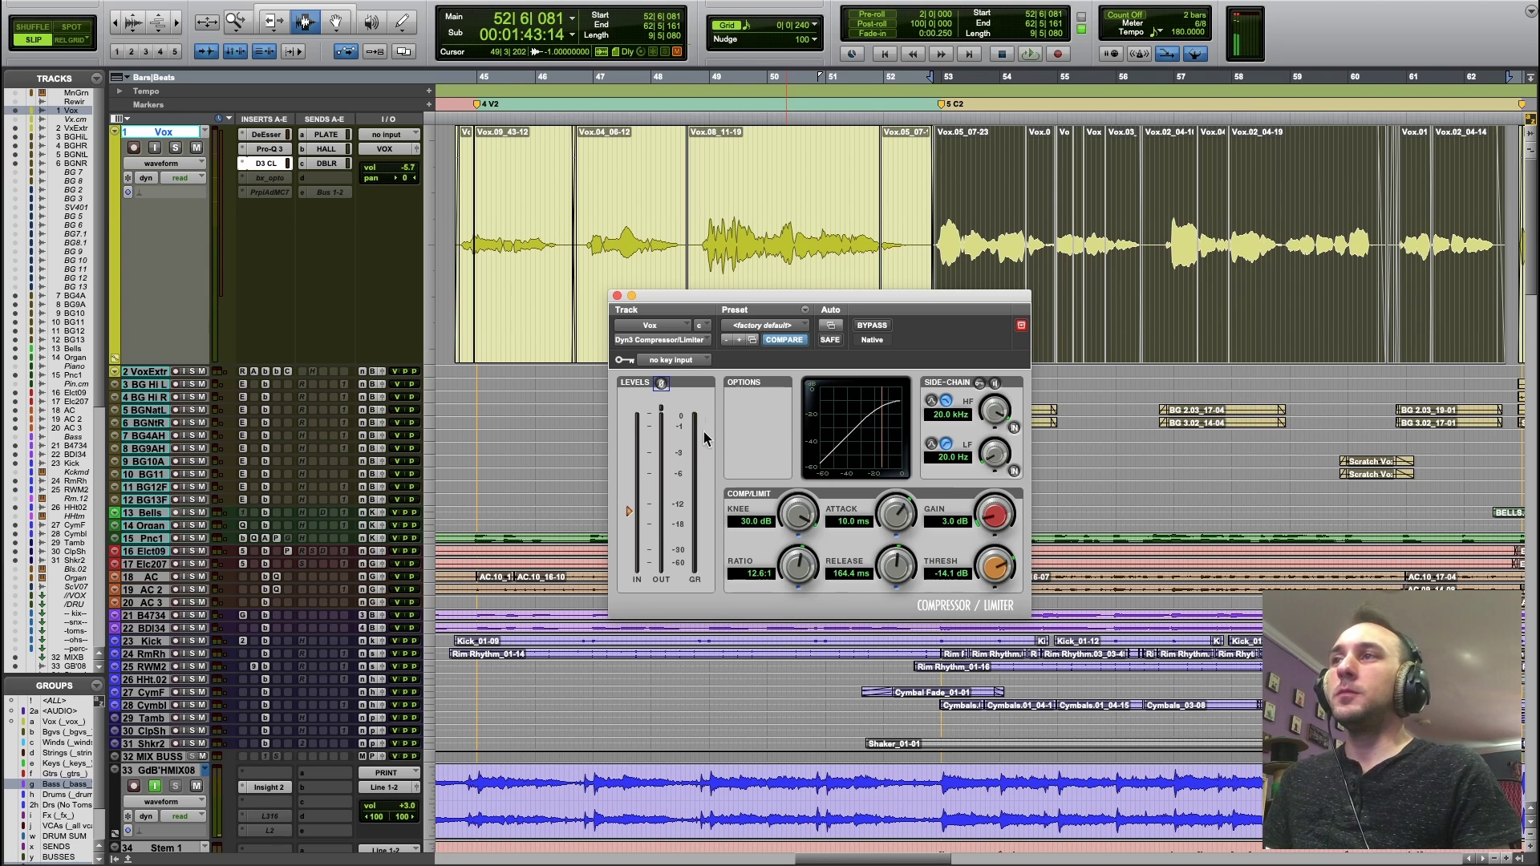
key("space")
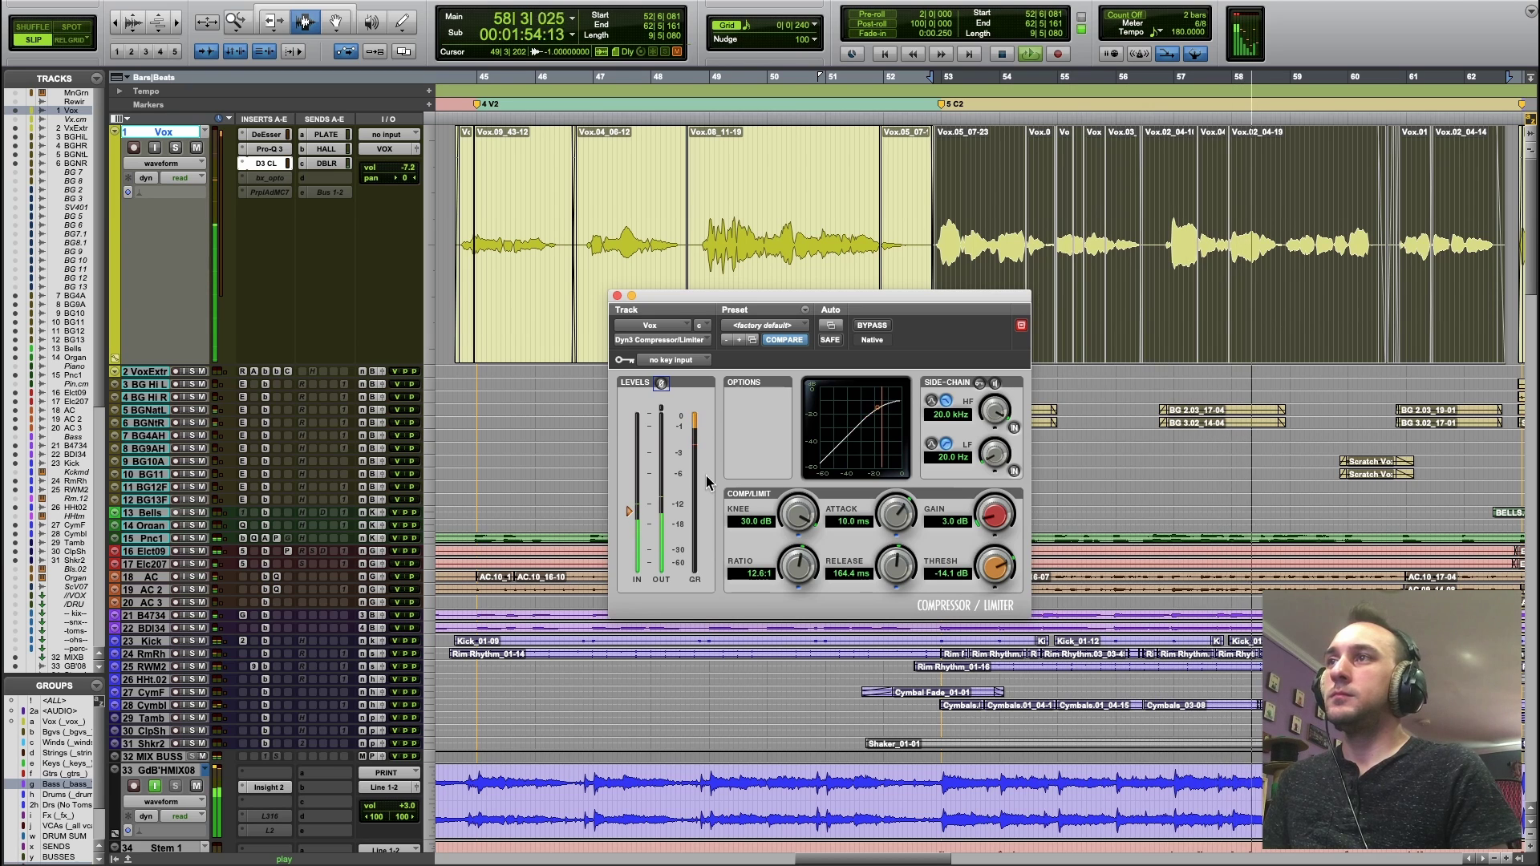
key("space")
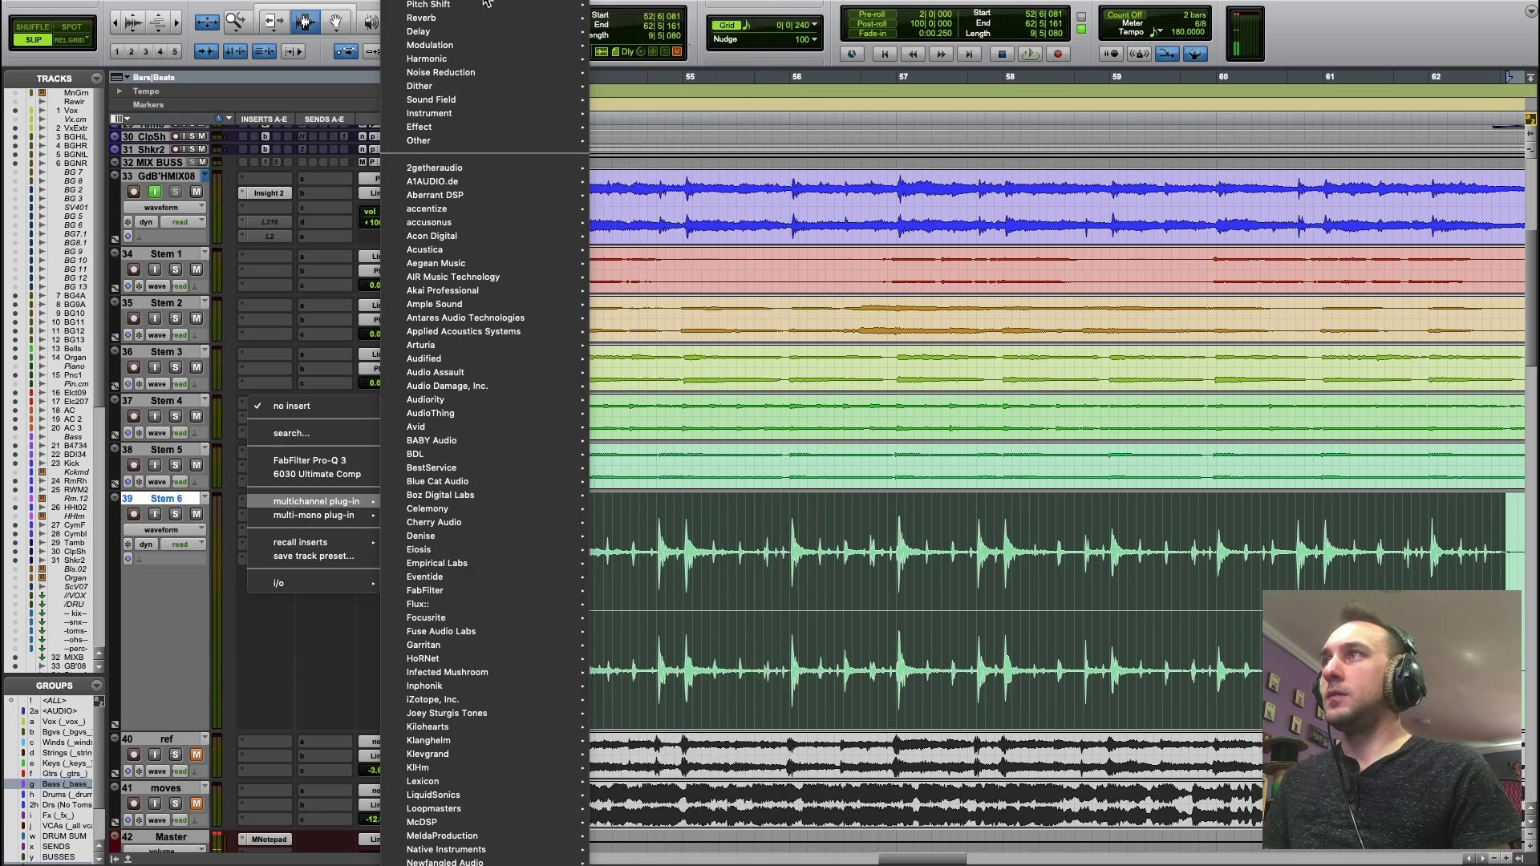
Step: Insert a Dyn3 Compressor/Limiter on Stem 6 and start playback of the drums
mouse_move(561, 3)
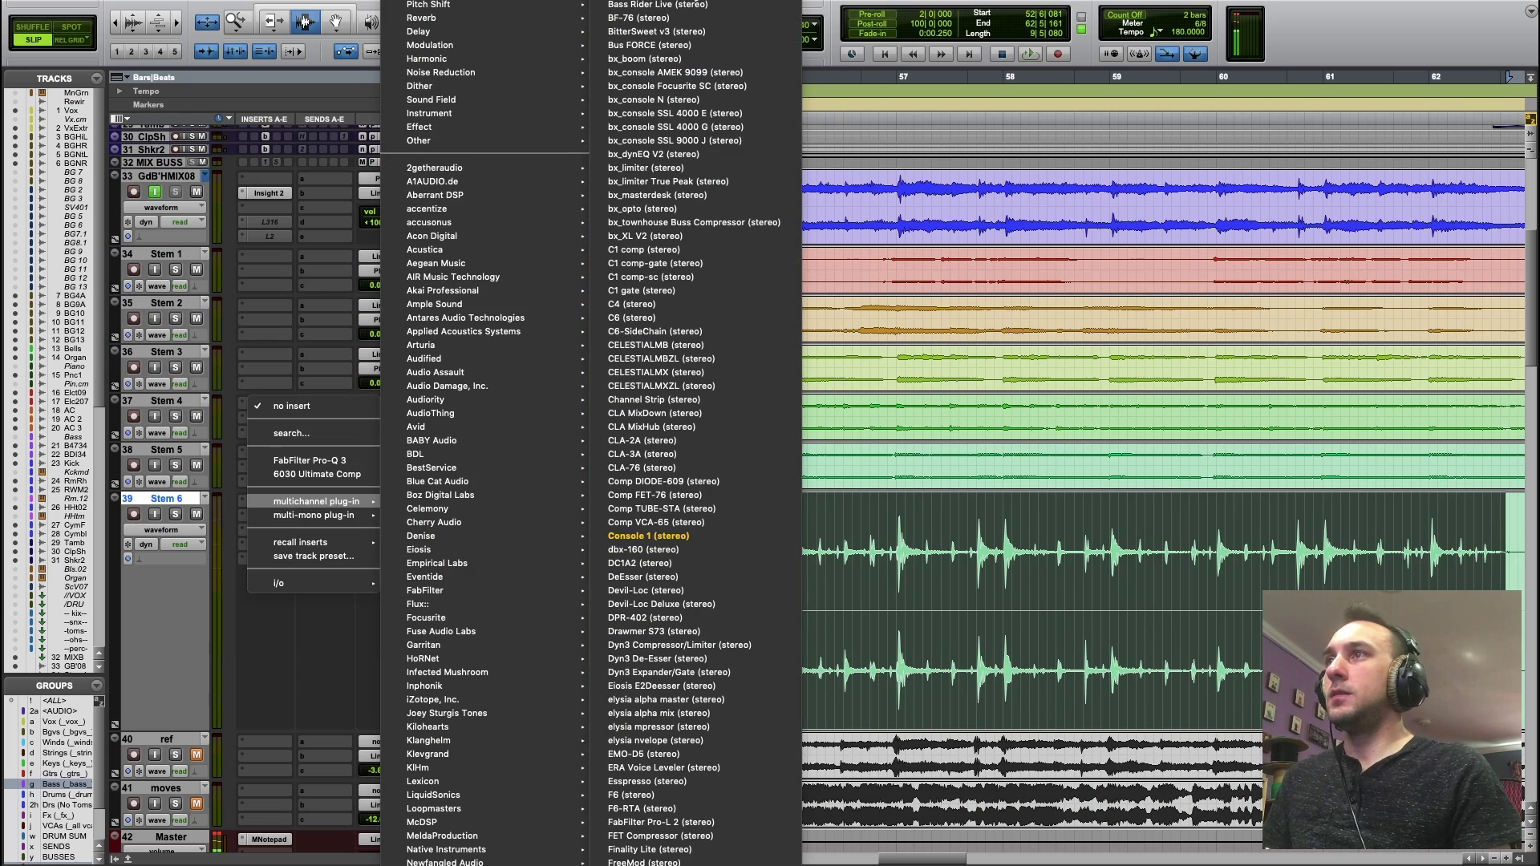
left_click(680, 645)
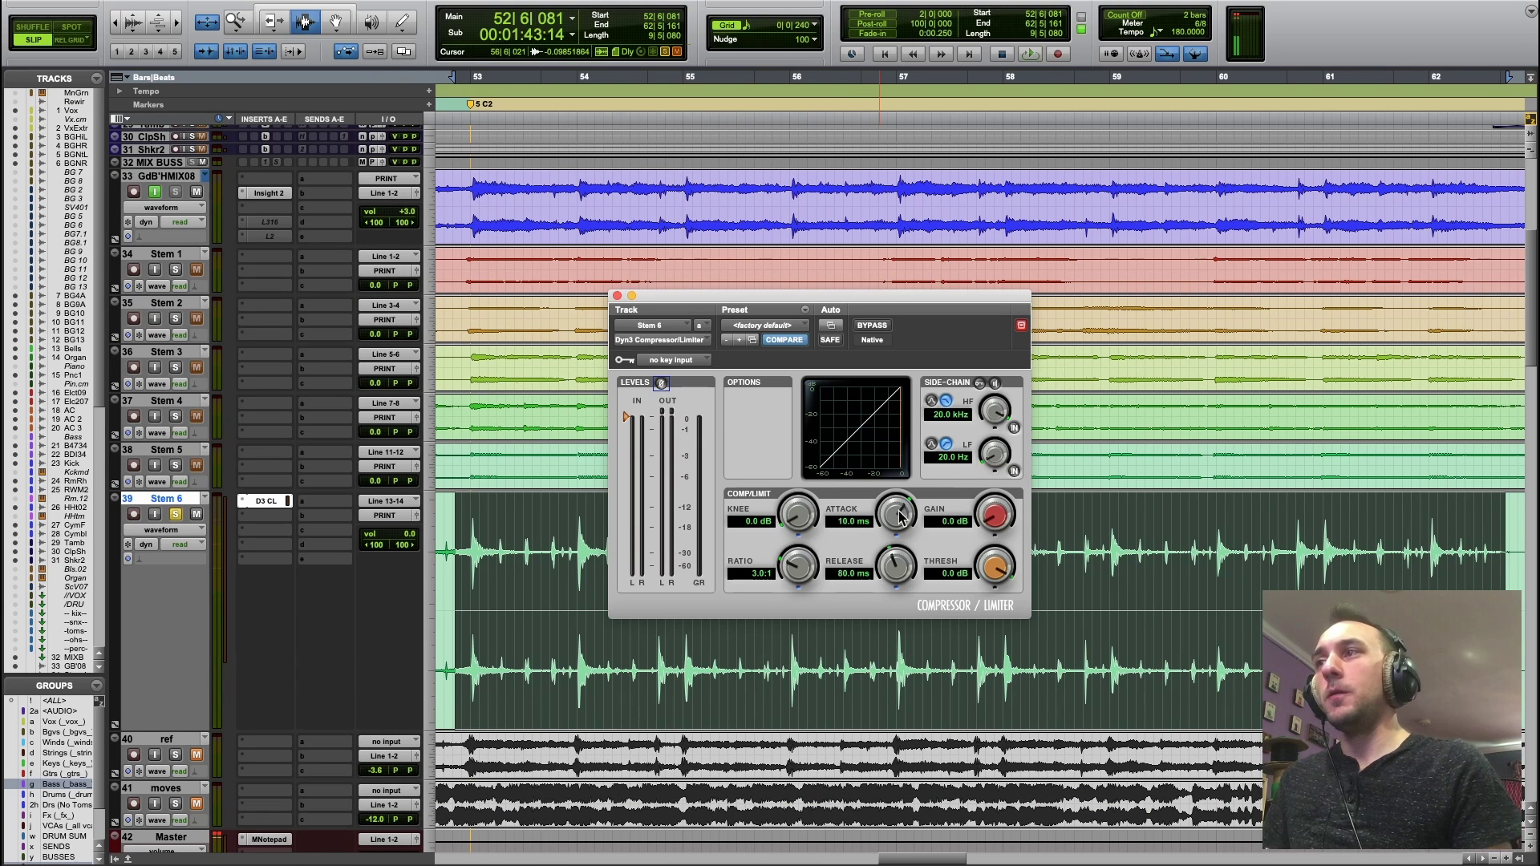
key("space")
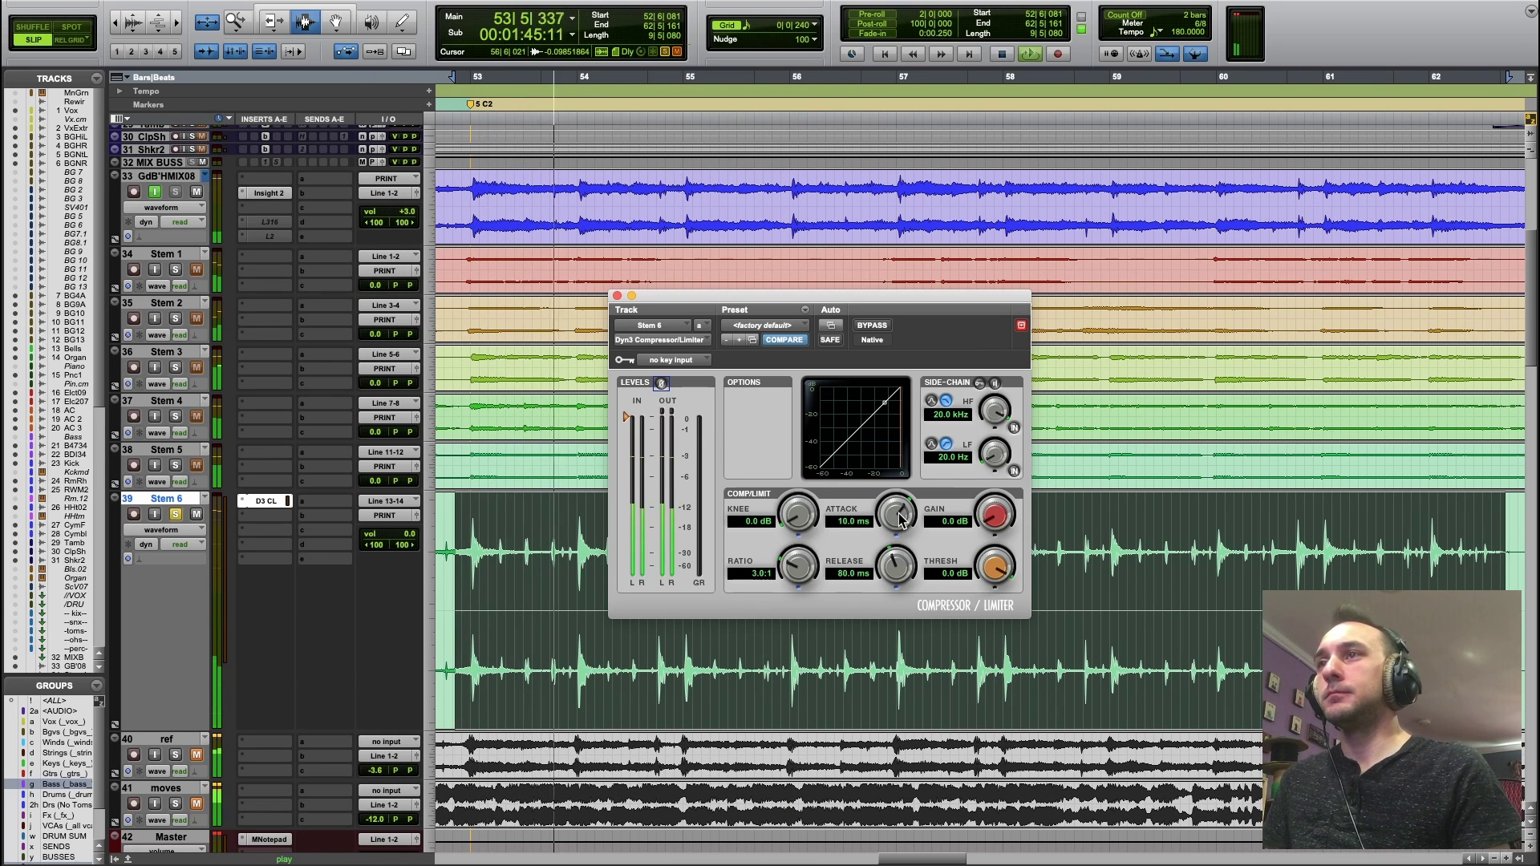
Step: Set the Stem 6 compressor to an 8.1:1 ratio, −17.4 dB threshold and 1.3 ms attack
left_click_drag(900, 517, 900, 531)
left_click_drag(995, 567, 978, 626)
left_click_drag(799, 571, 806, 554)
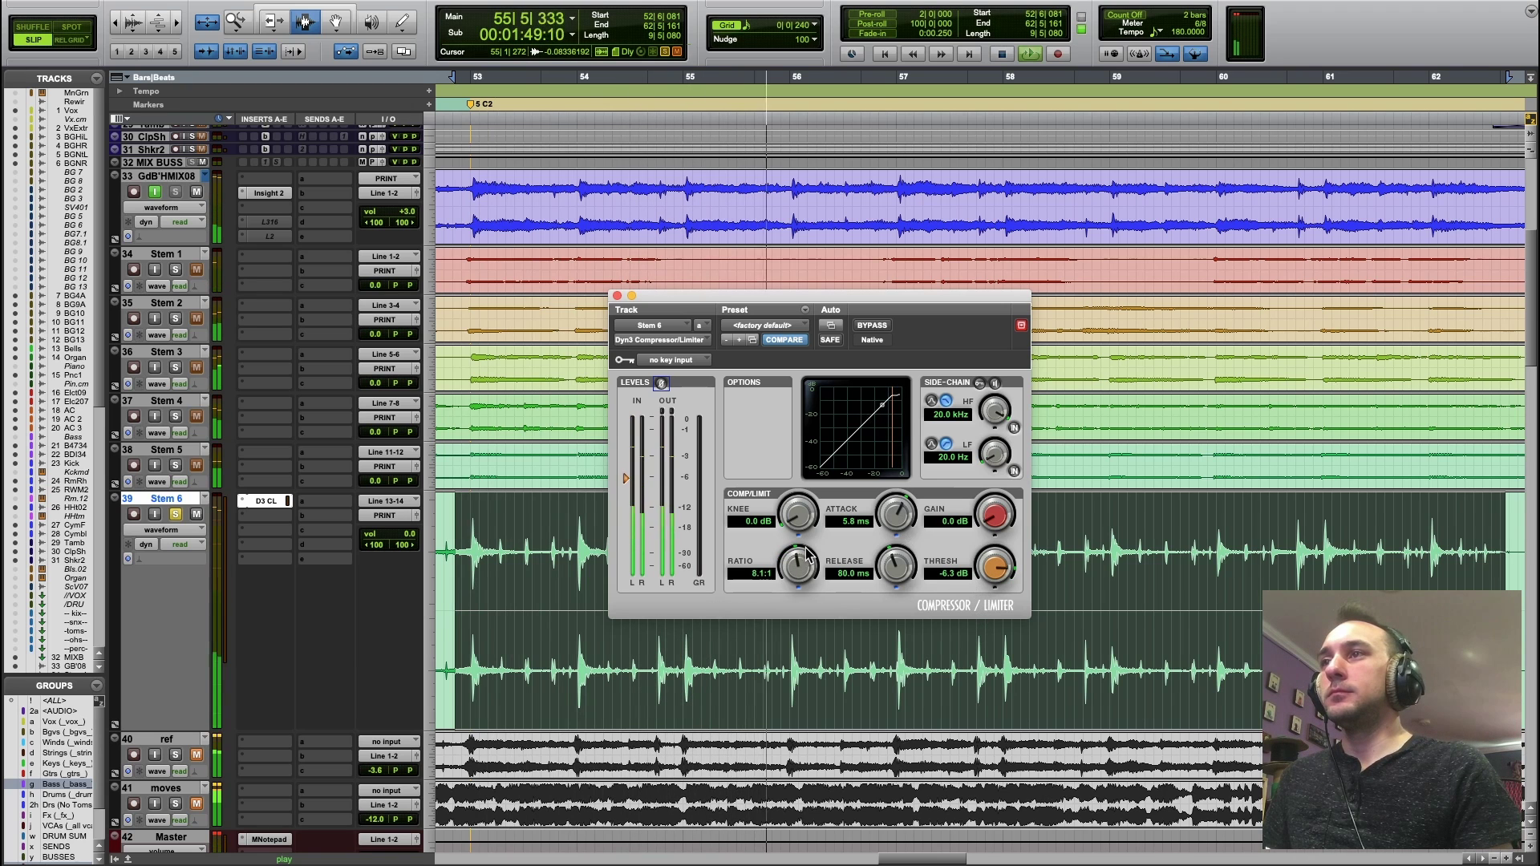
left_click_drag(994, 570, 990, 600)
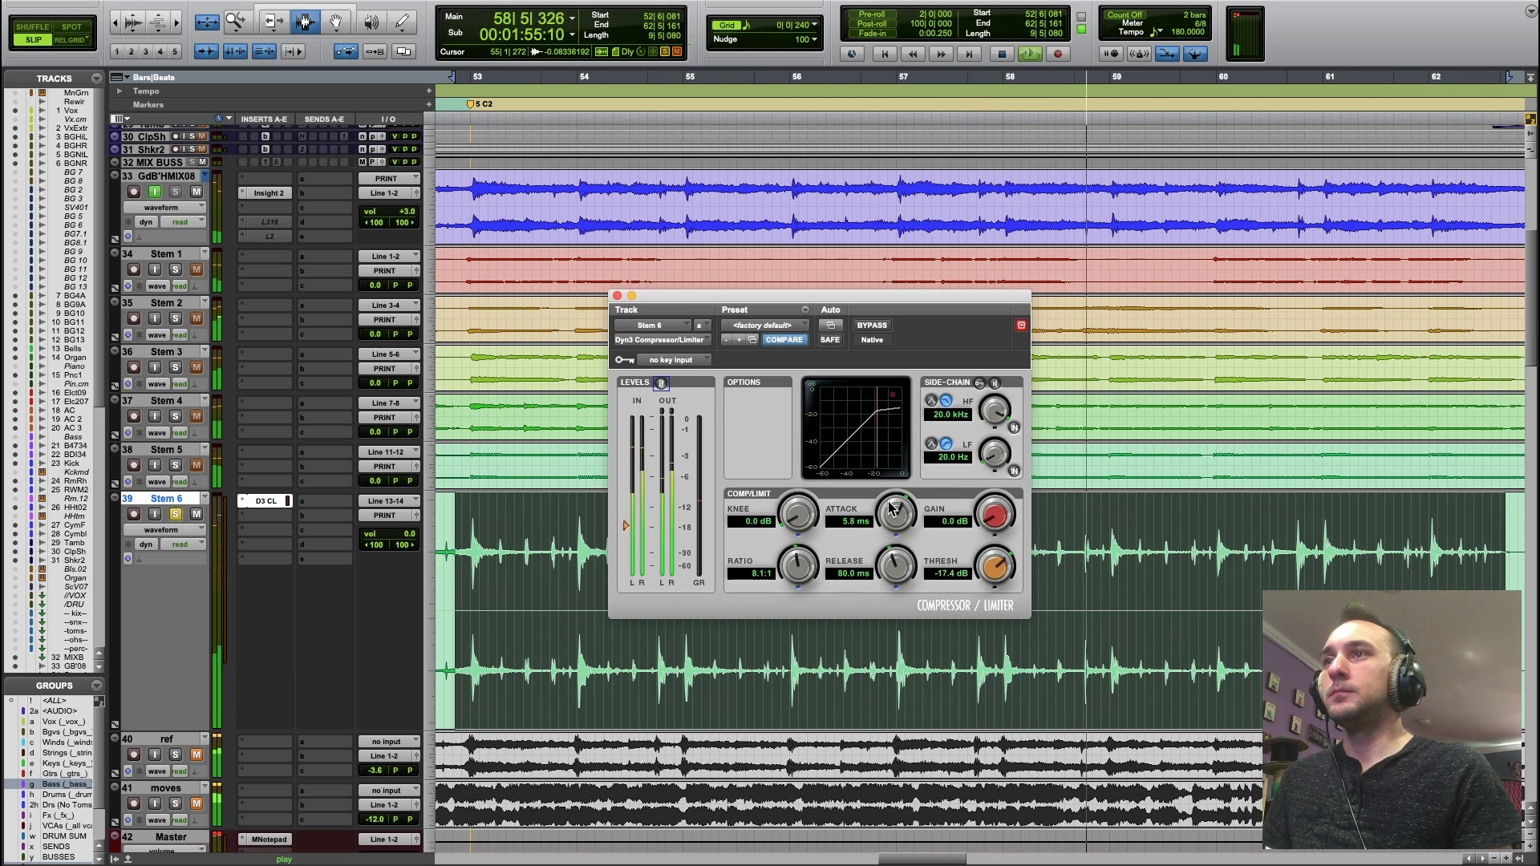
left_click_drag(892, 507, 897, 539)
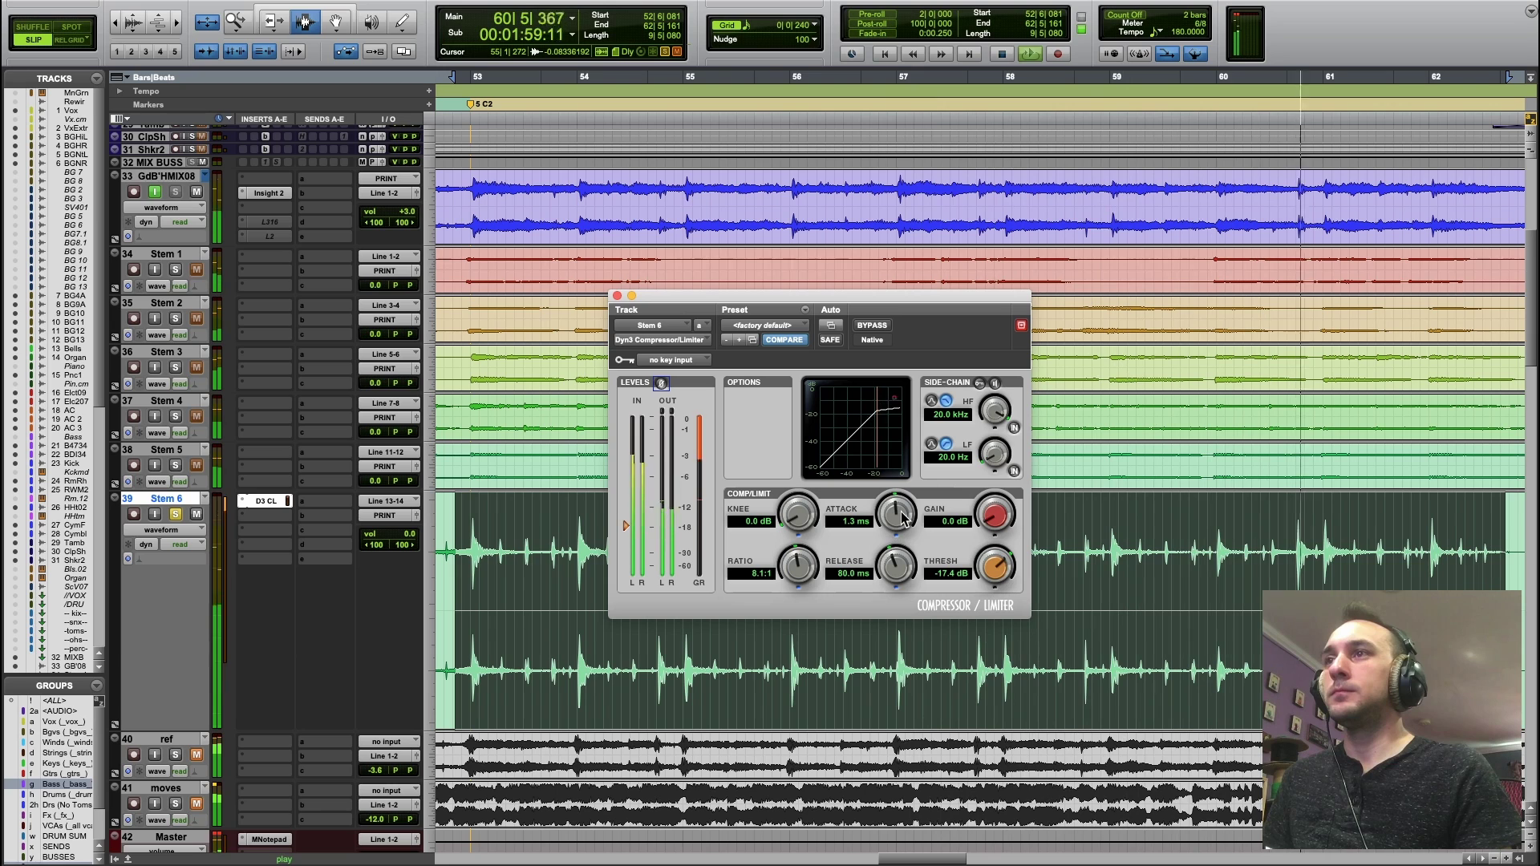
Step: Lengthen the Stem 6 compressor attack to 82.8 ms while replaying the drums
key("space")
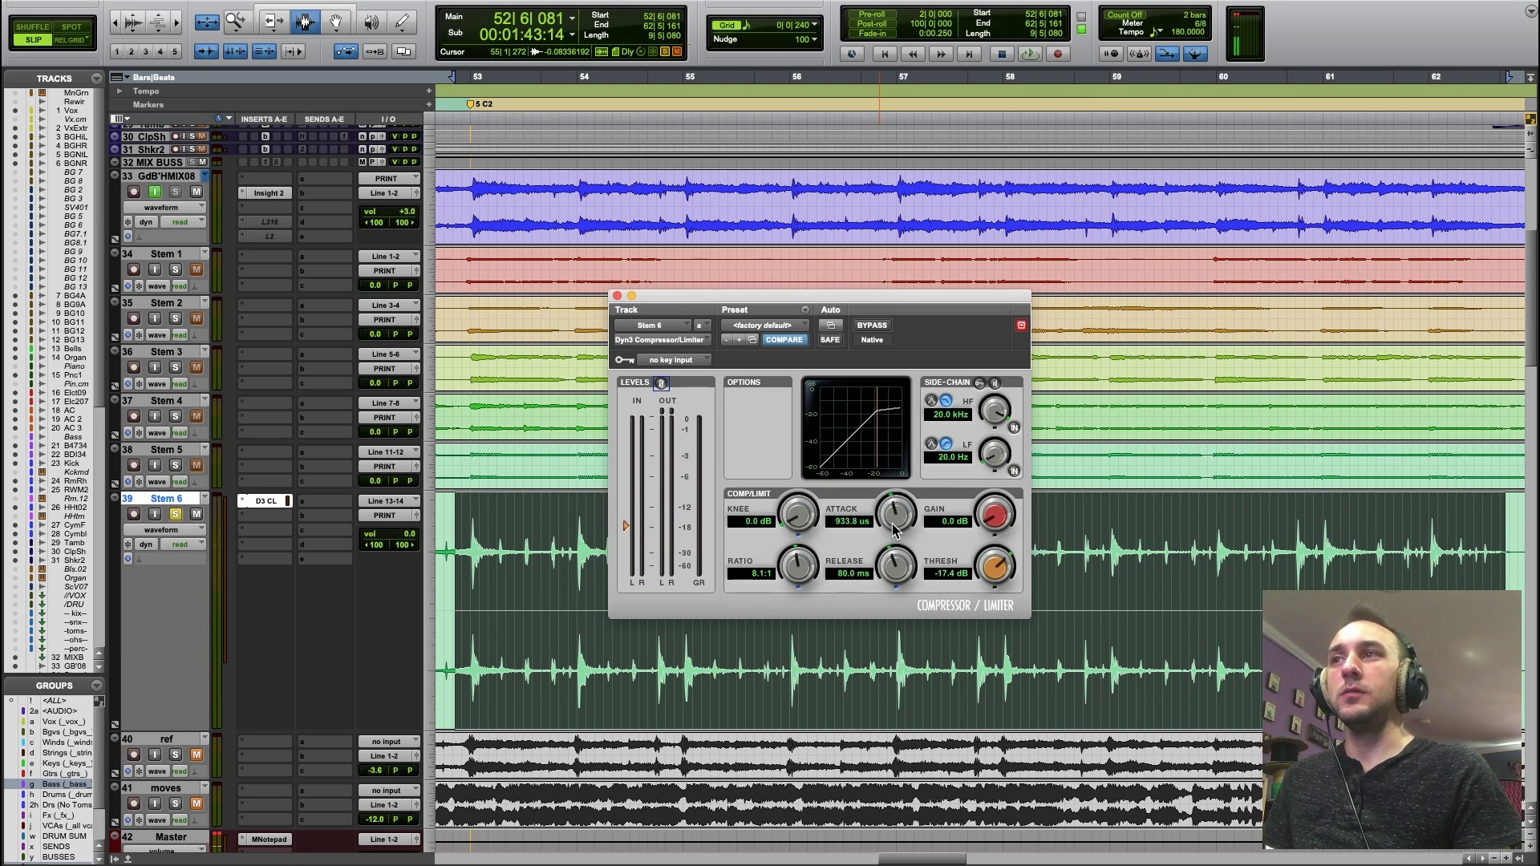
key("space")
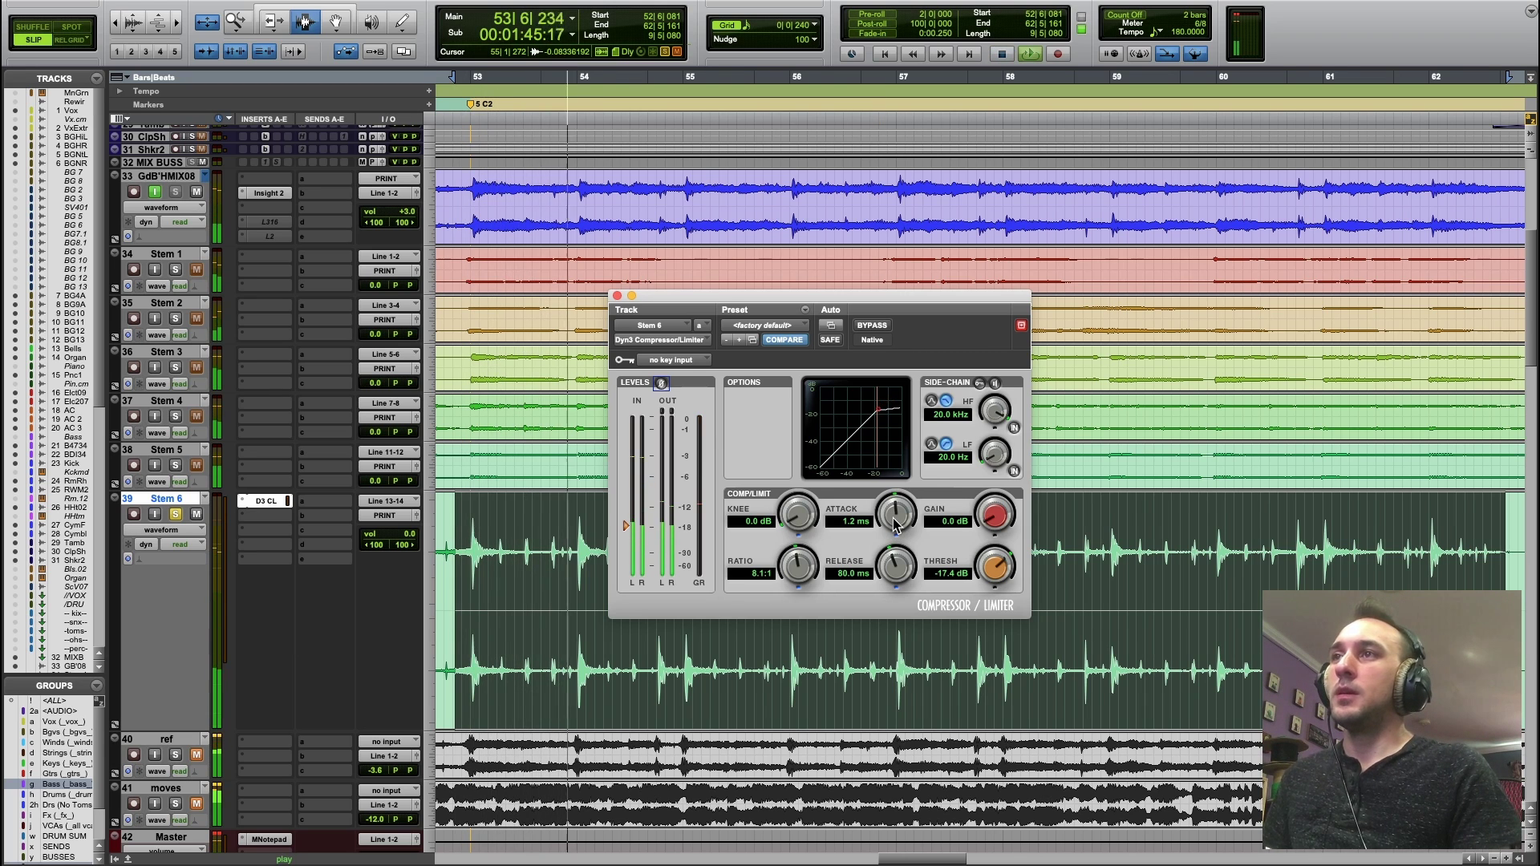
left_click_drag(902, 520, 911, 511)
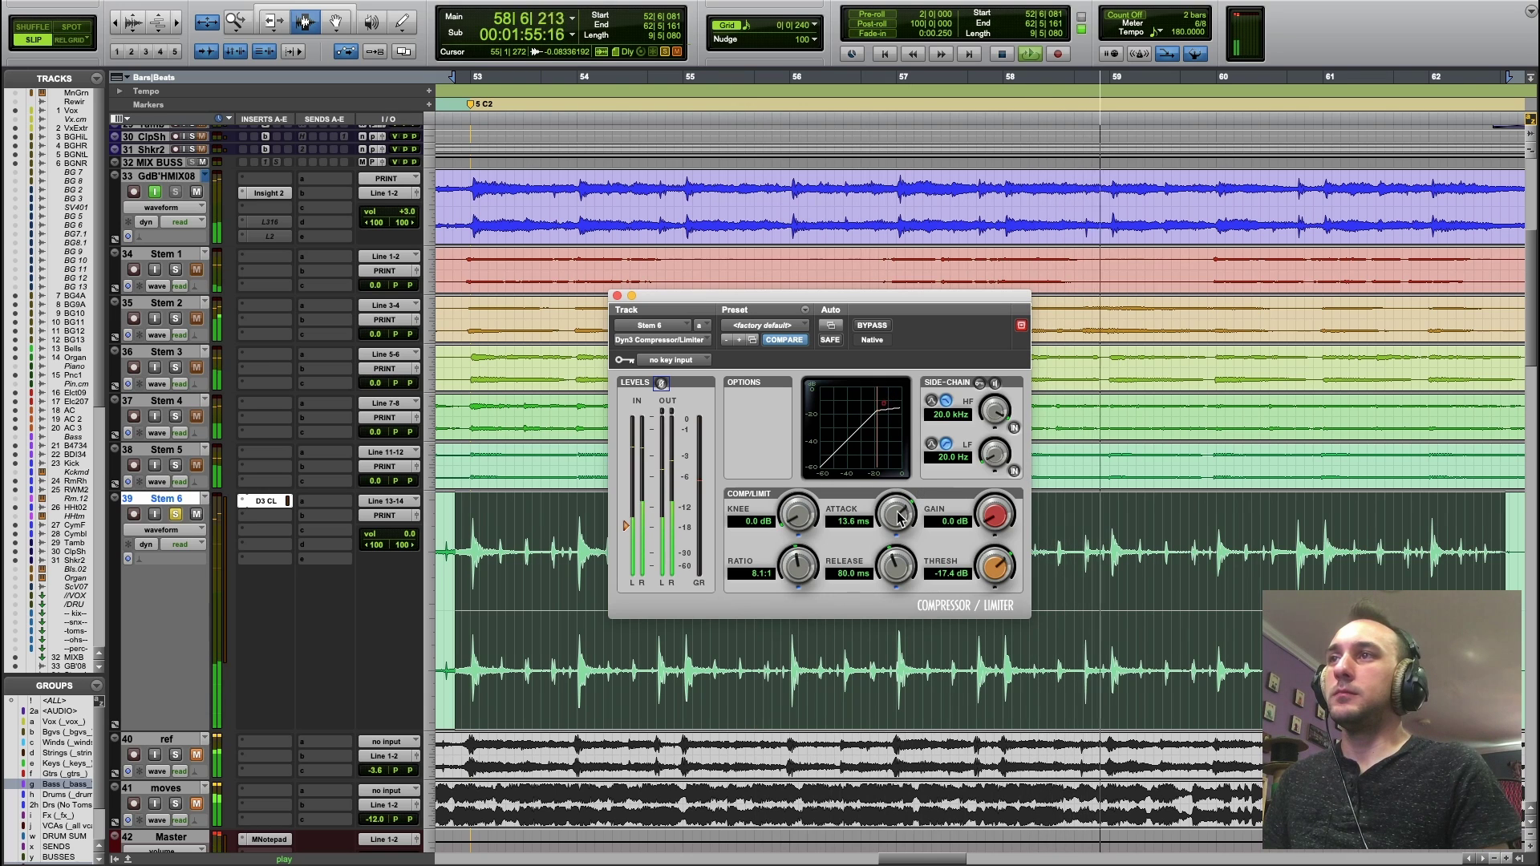
left_click_drag(900, 518, 918, 490)
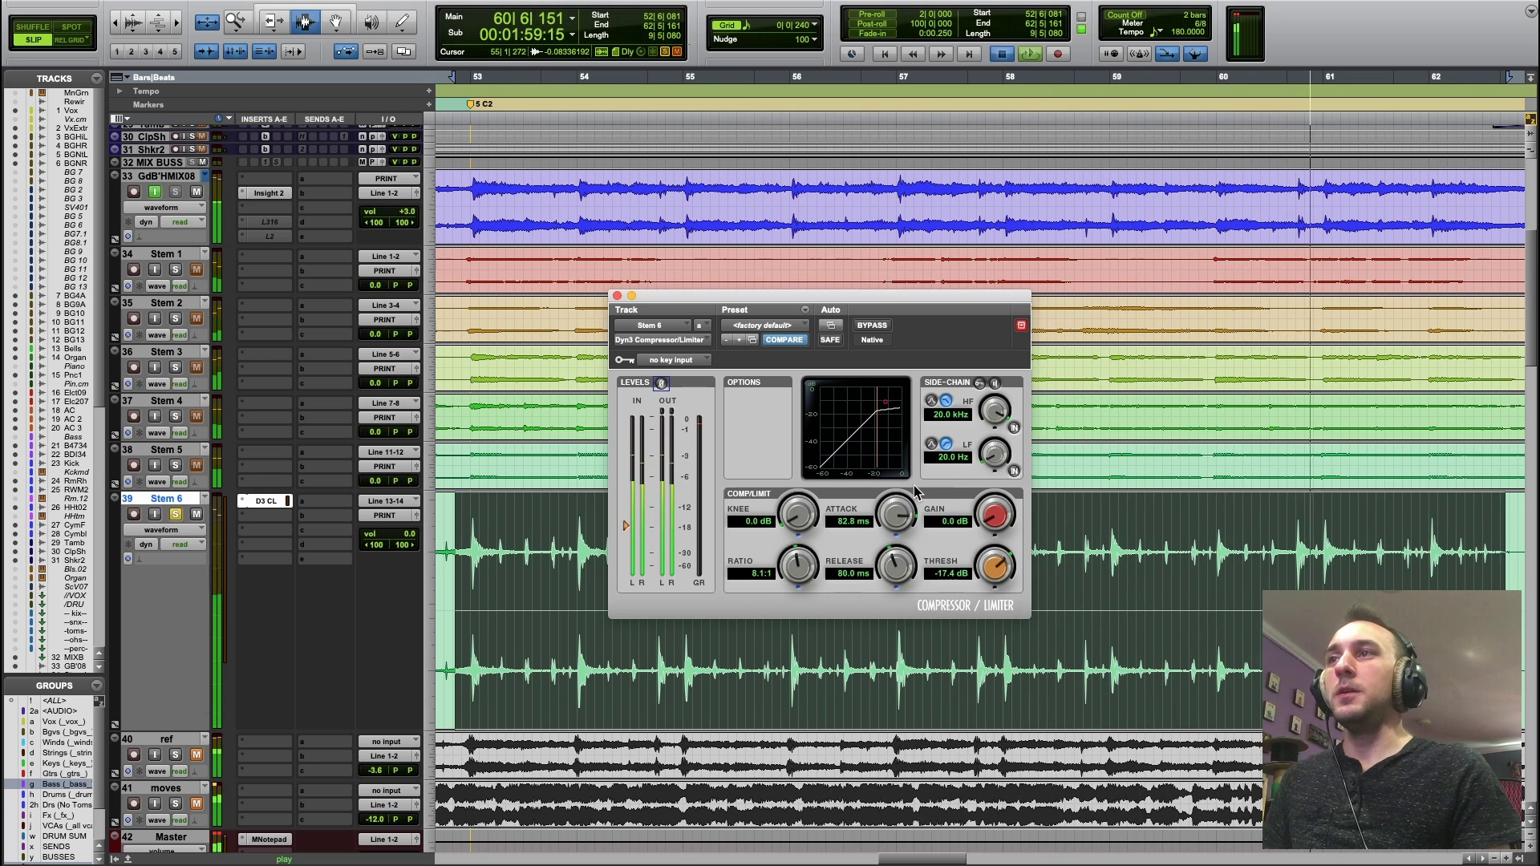
key("space")
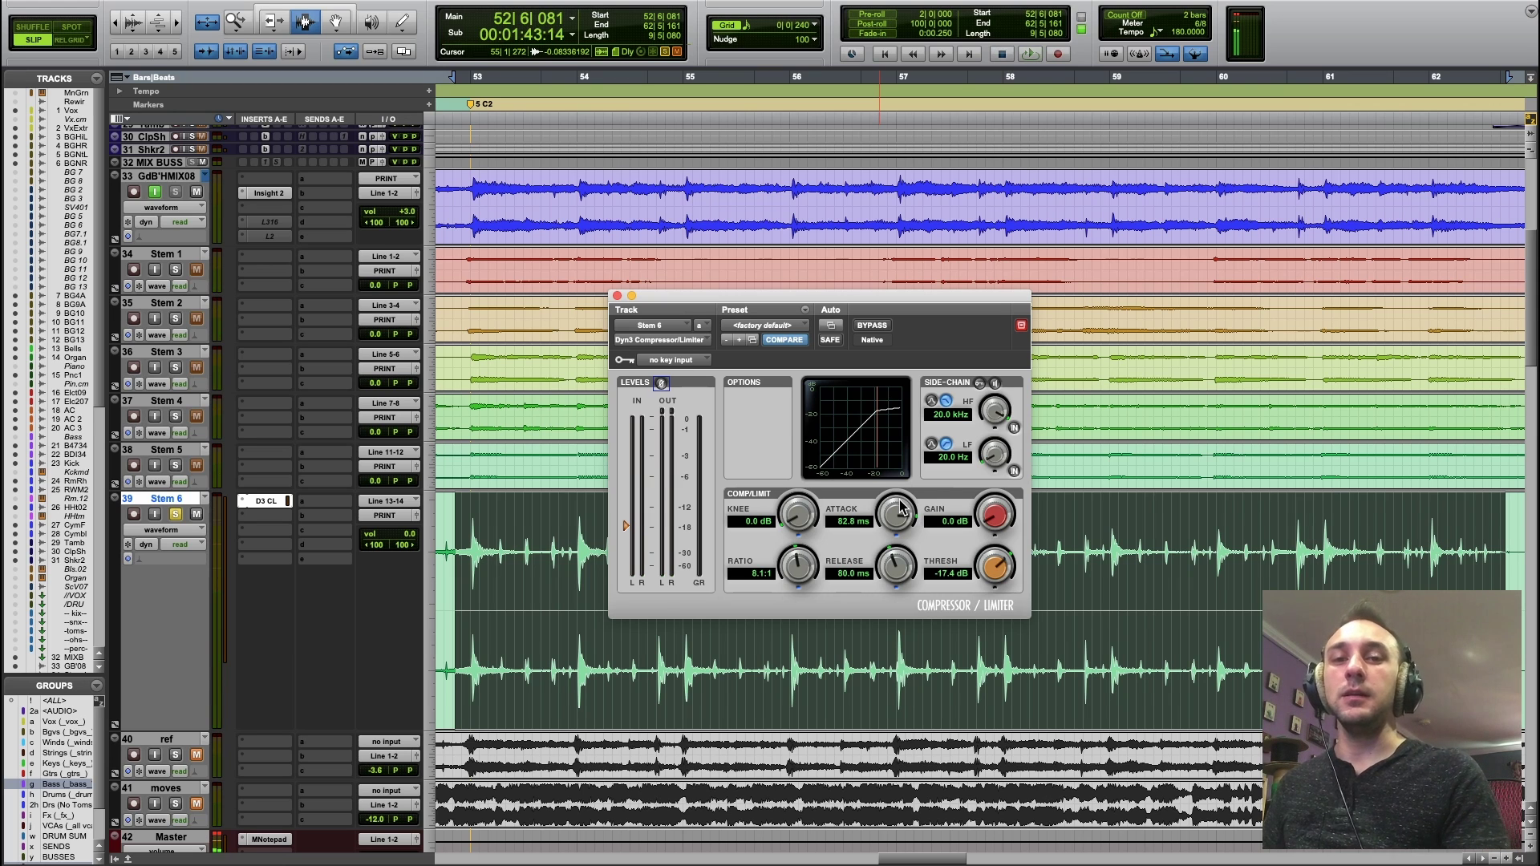
Step: With the drums playing, stretch the Stem 6 release to 4.0 s and drop the threshold to −19.2 dB
key("space")
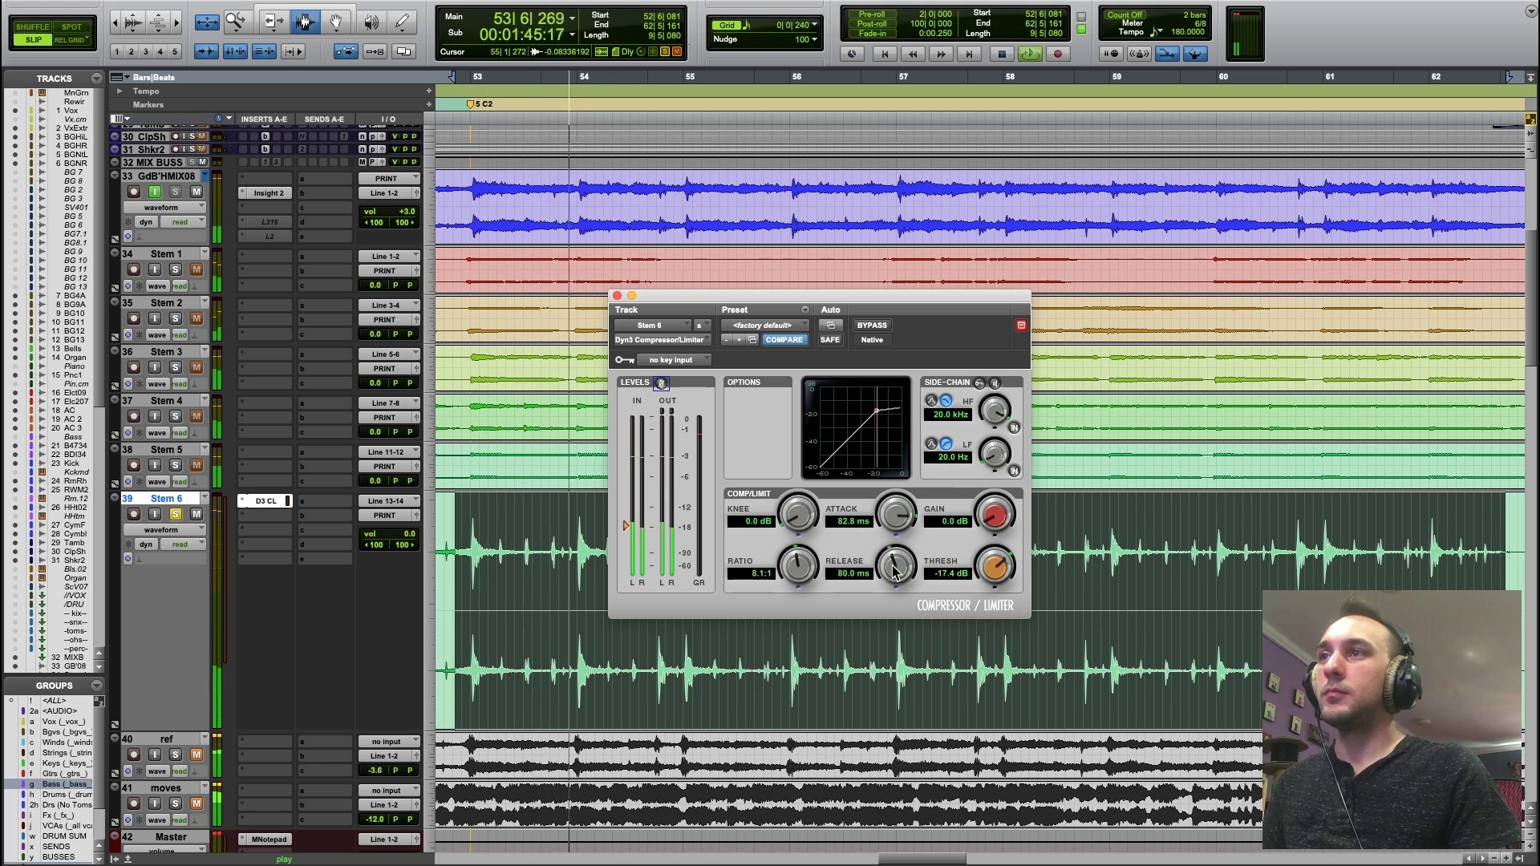
left_click_drag(896, 571, 888, 637)
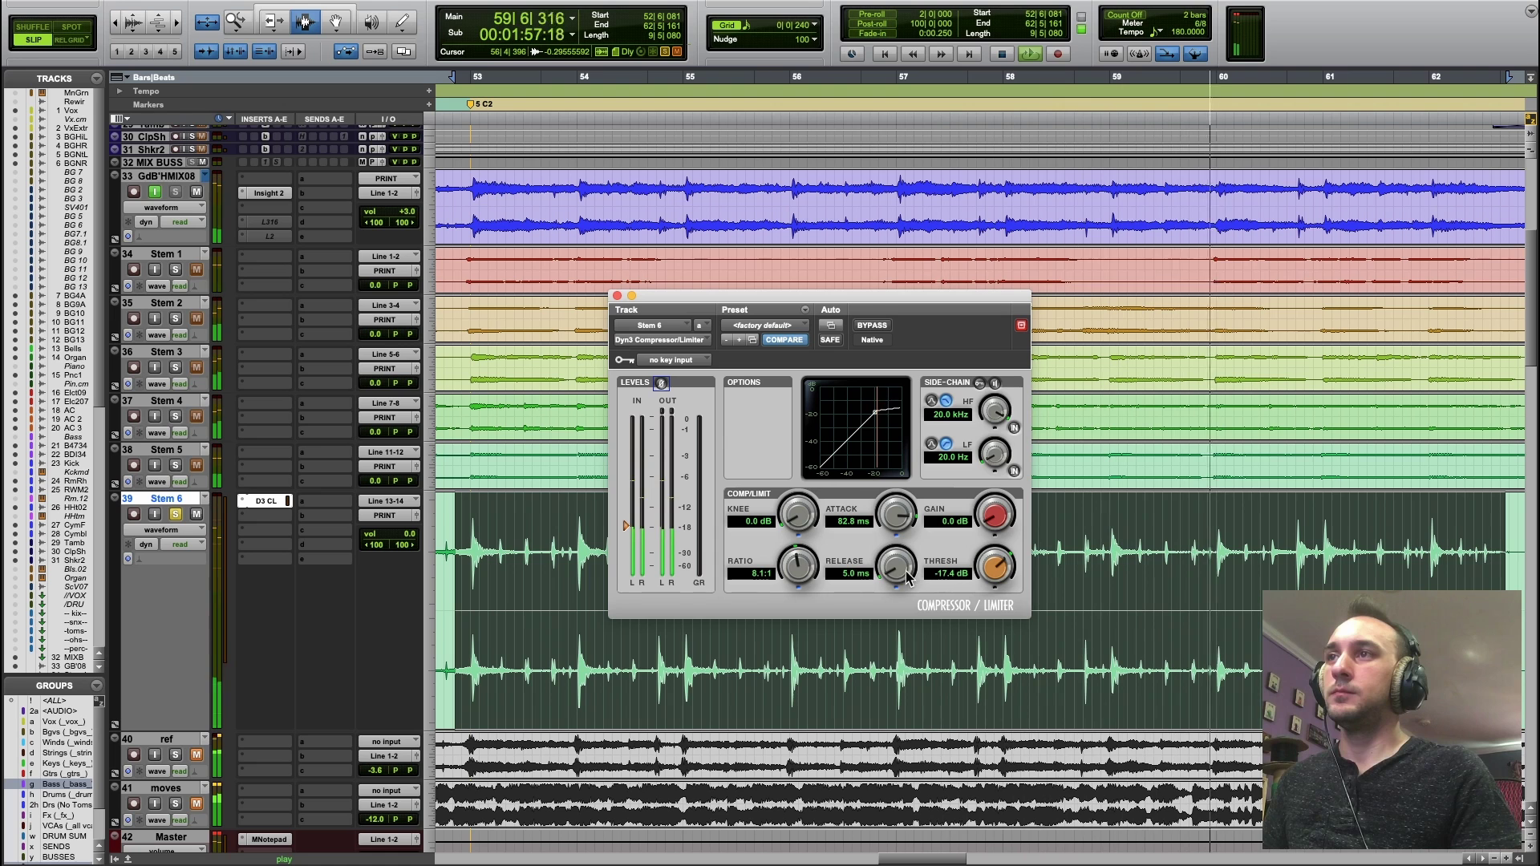
left_click_drag(896, 565, 965, 458)
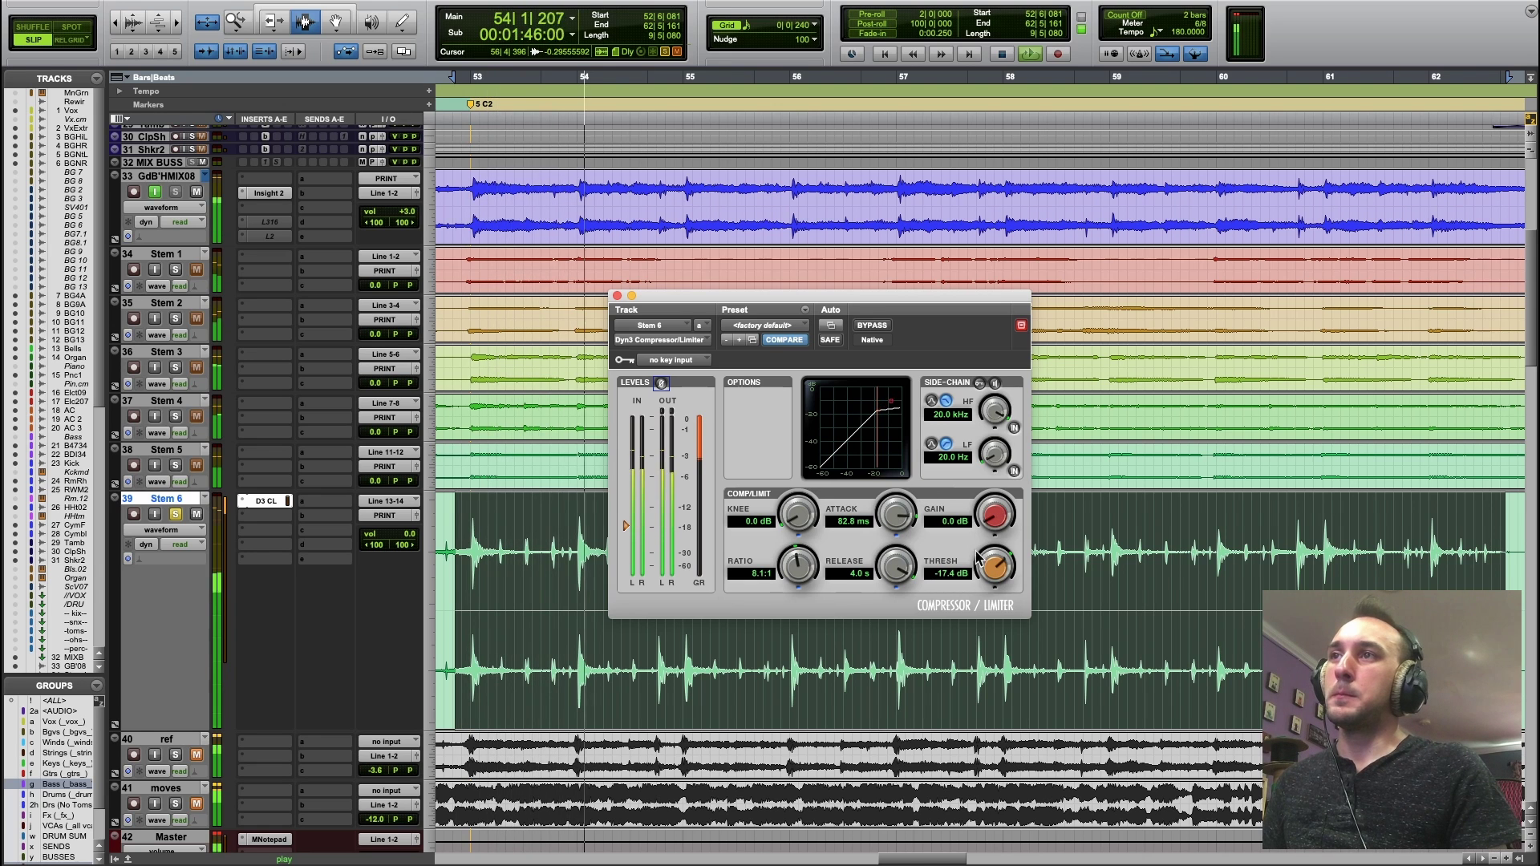
left_click_drag(995, 568, 991, 595)
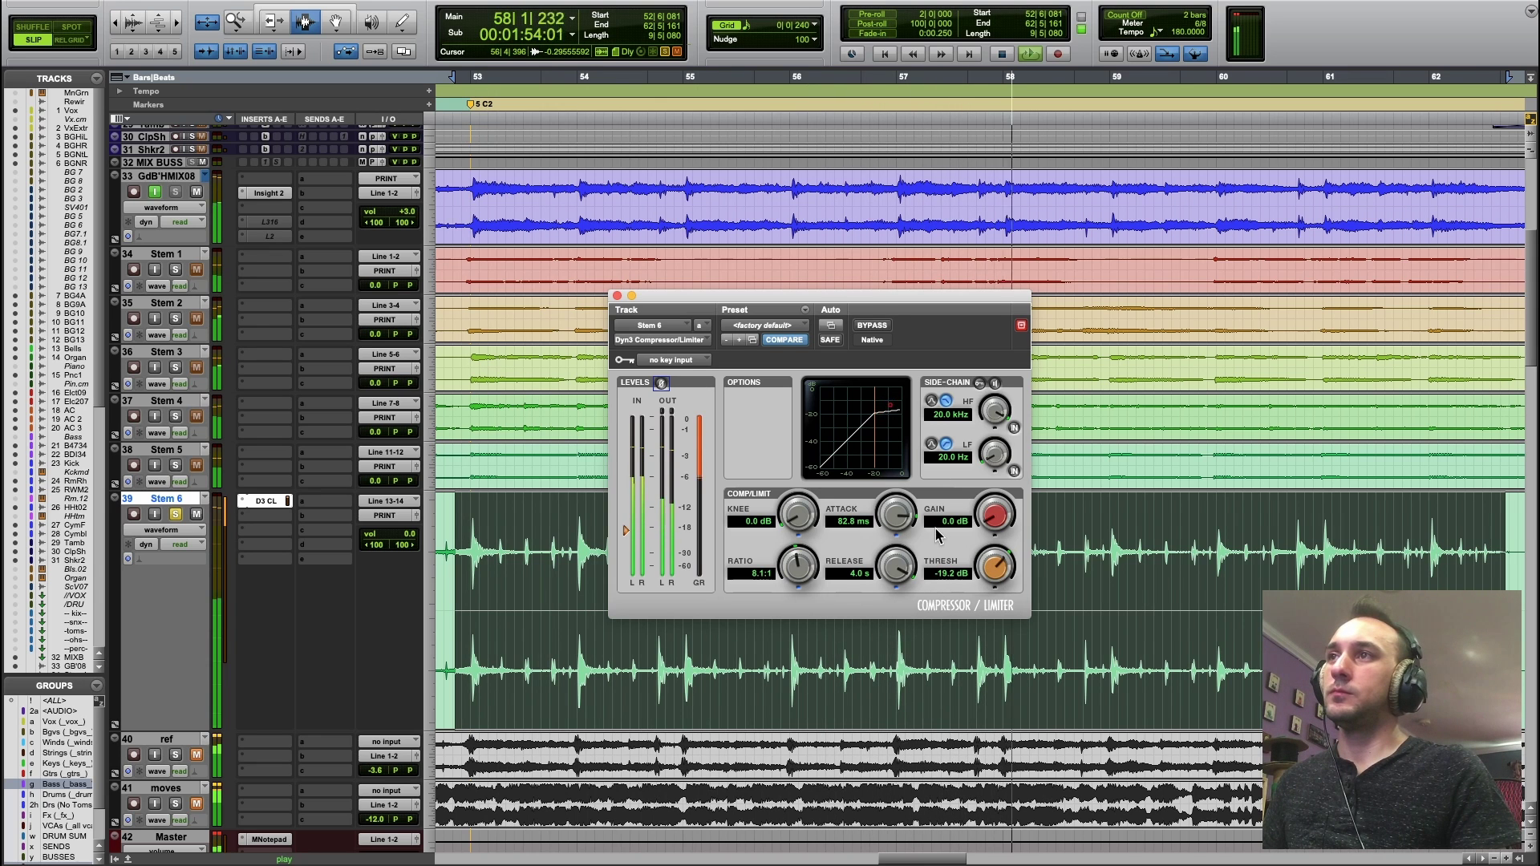
Step: Give the Stem 6 compressor a 16.7 ms attack and a 15.0 ms release
left_click_drag(905, 530, 901, 553)
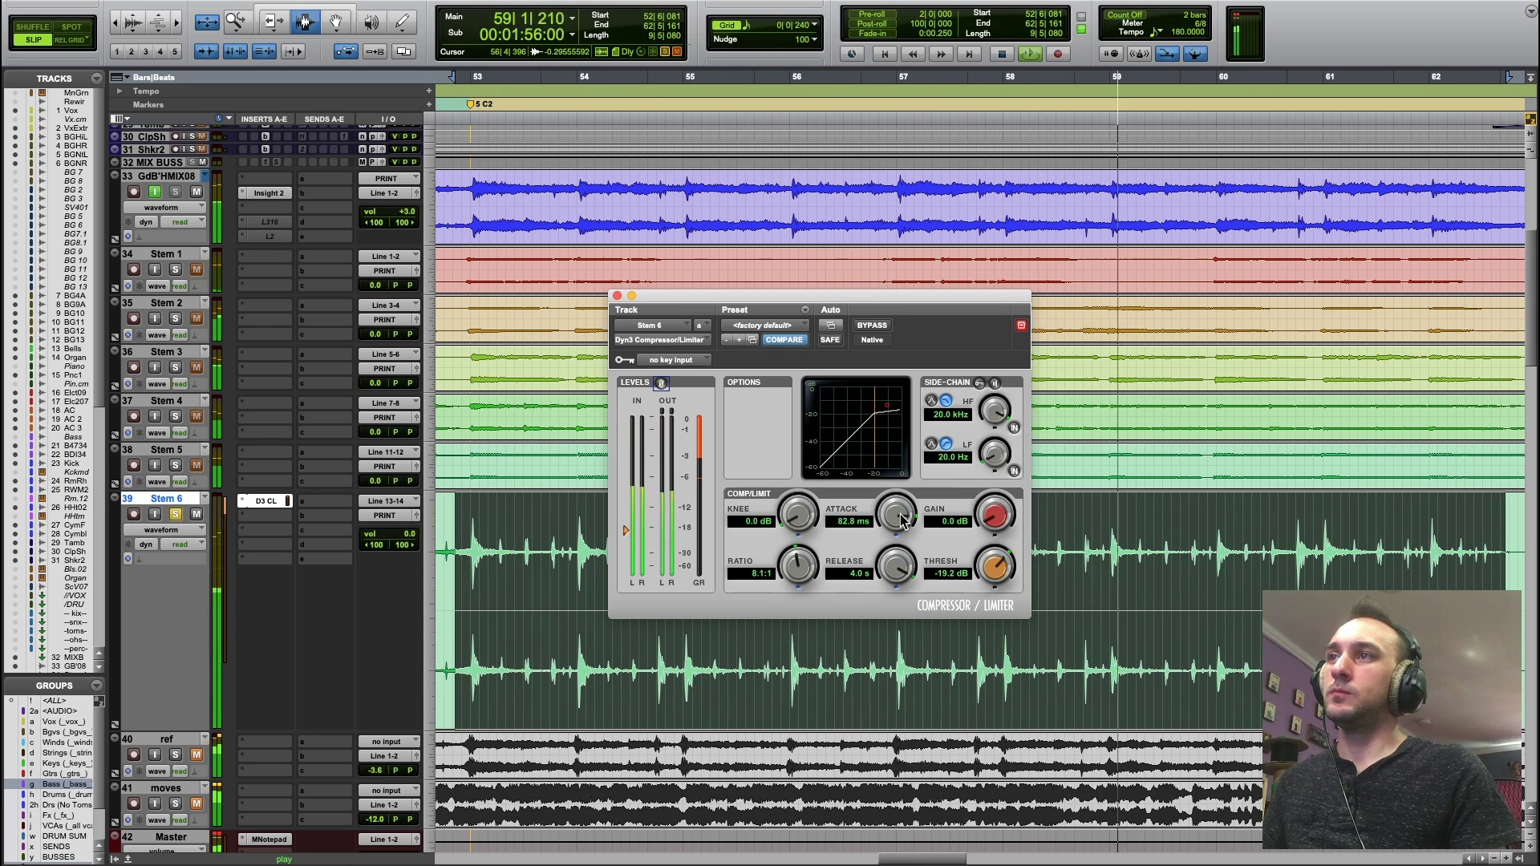
left_click(891, 569, "alt")
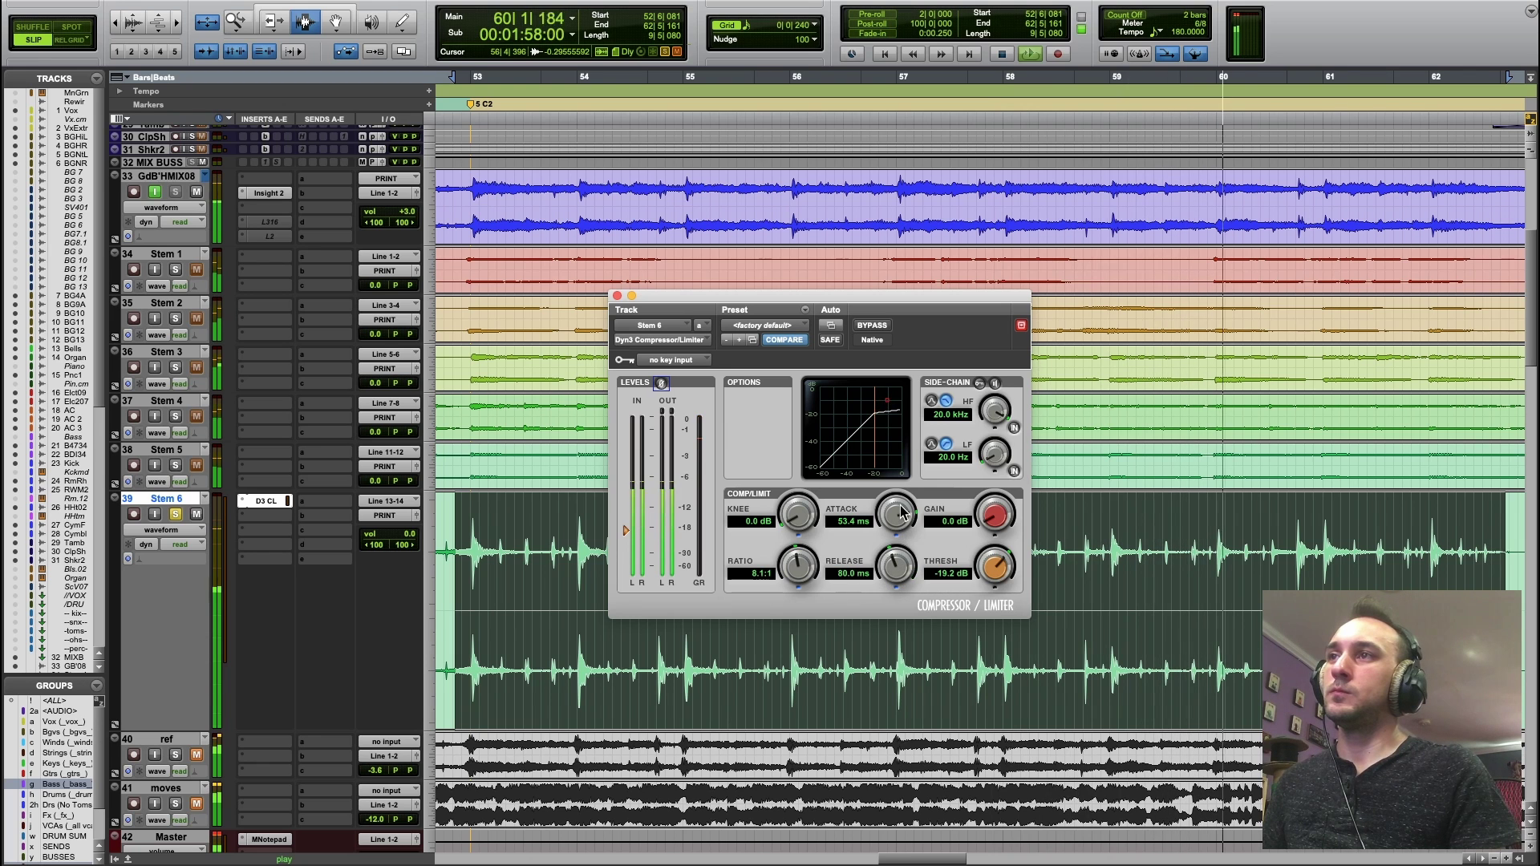
left_click_drag(904, 515, 899, 587)
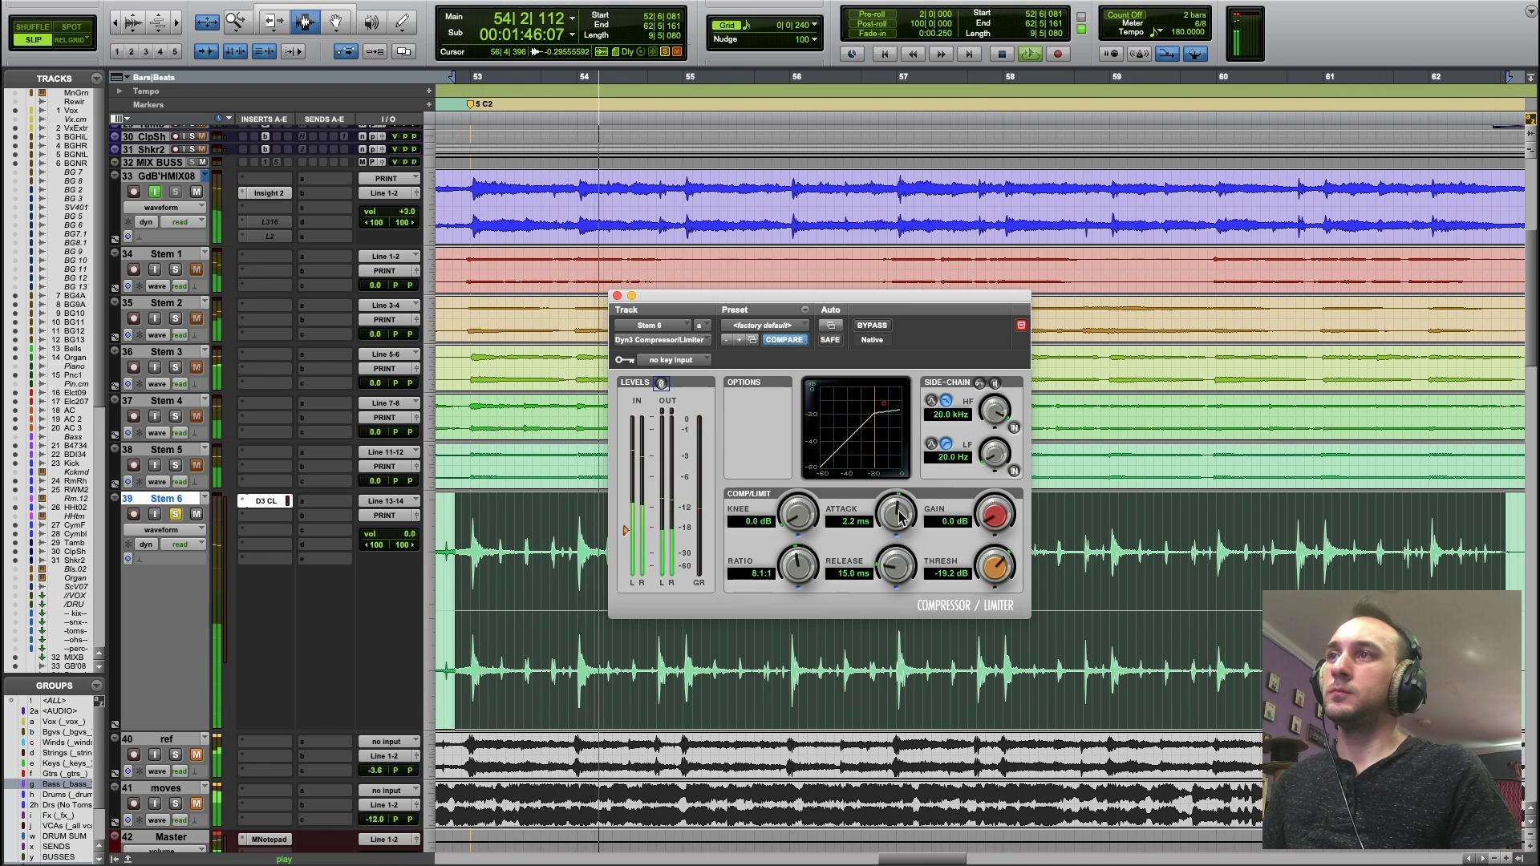
left_click_drag(896, 497, 922, 507)
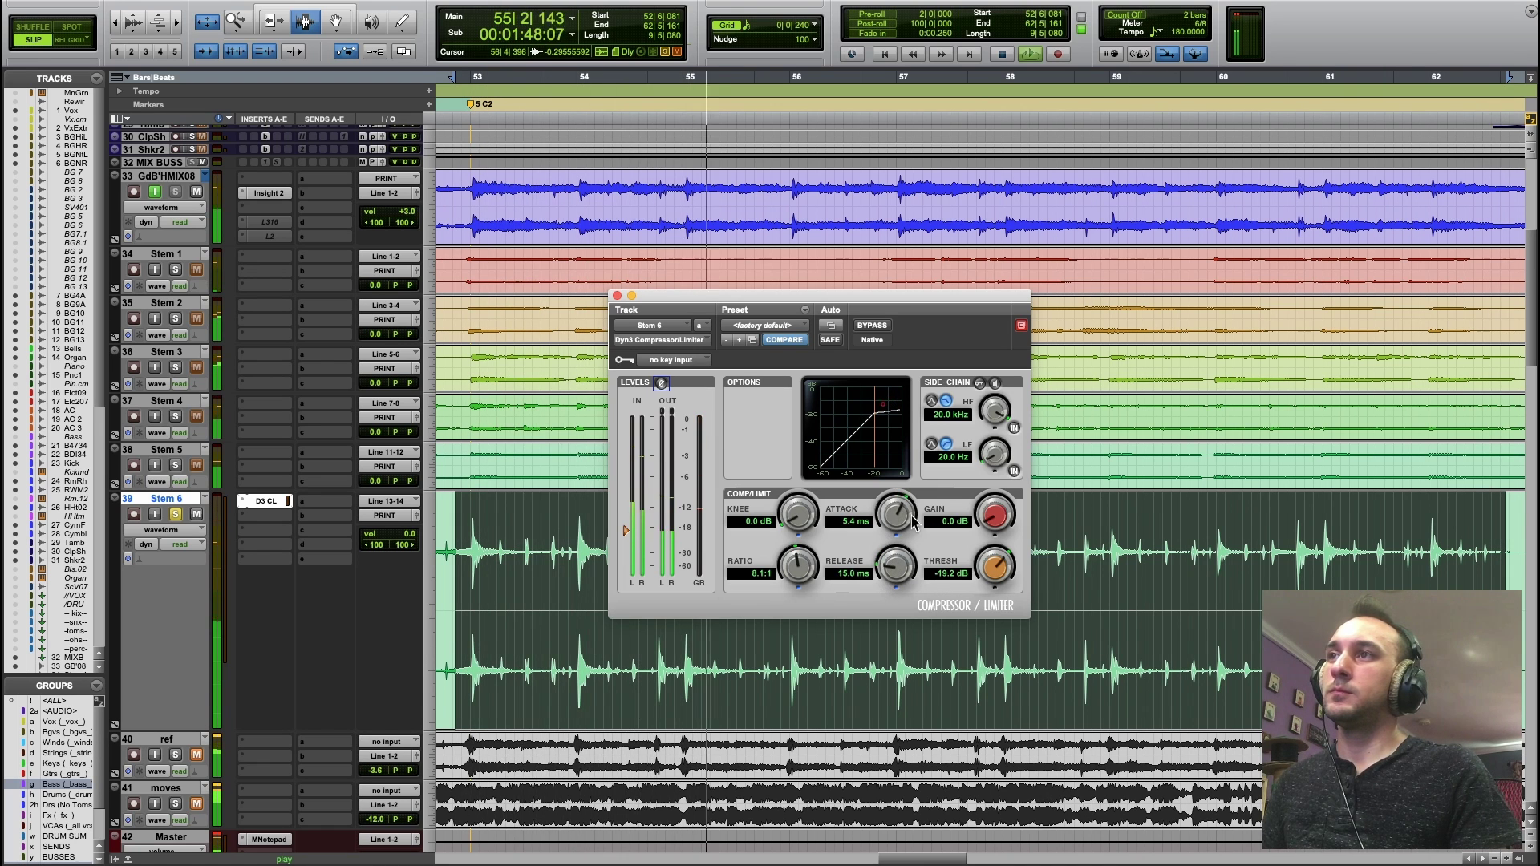
Step: Compare the compressed drums against the bypassed sound, then stop playback
left_click(873, 327)
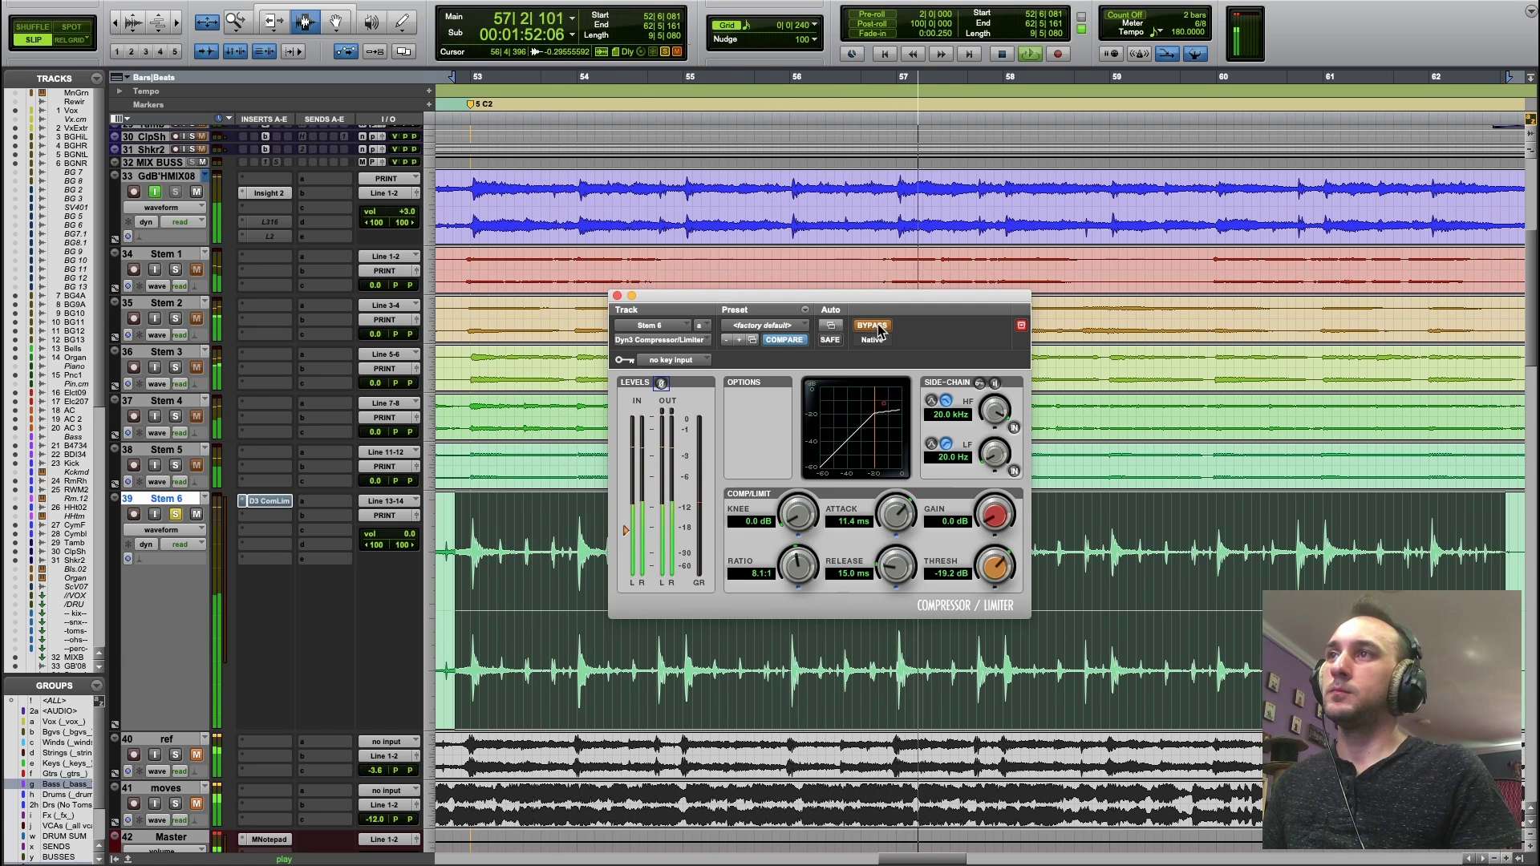
left_click(872, 327)
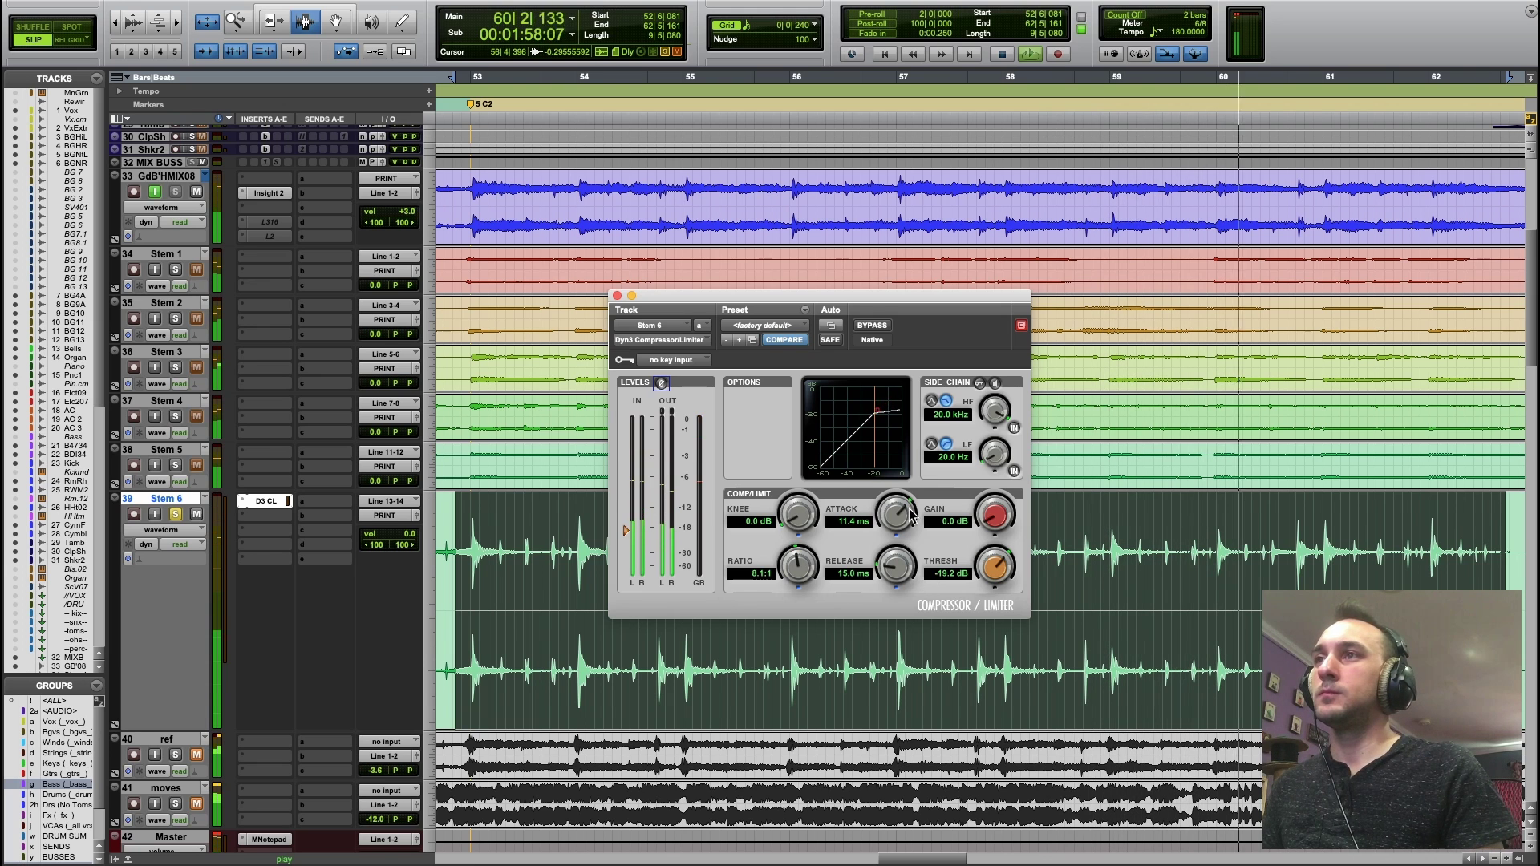
scroll(911, 513, "up", 3)
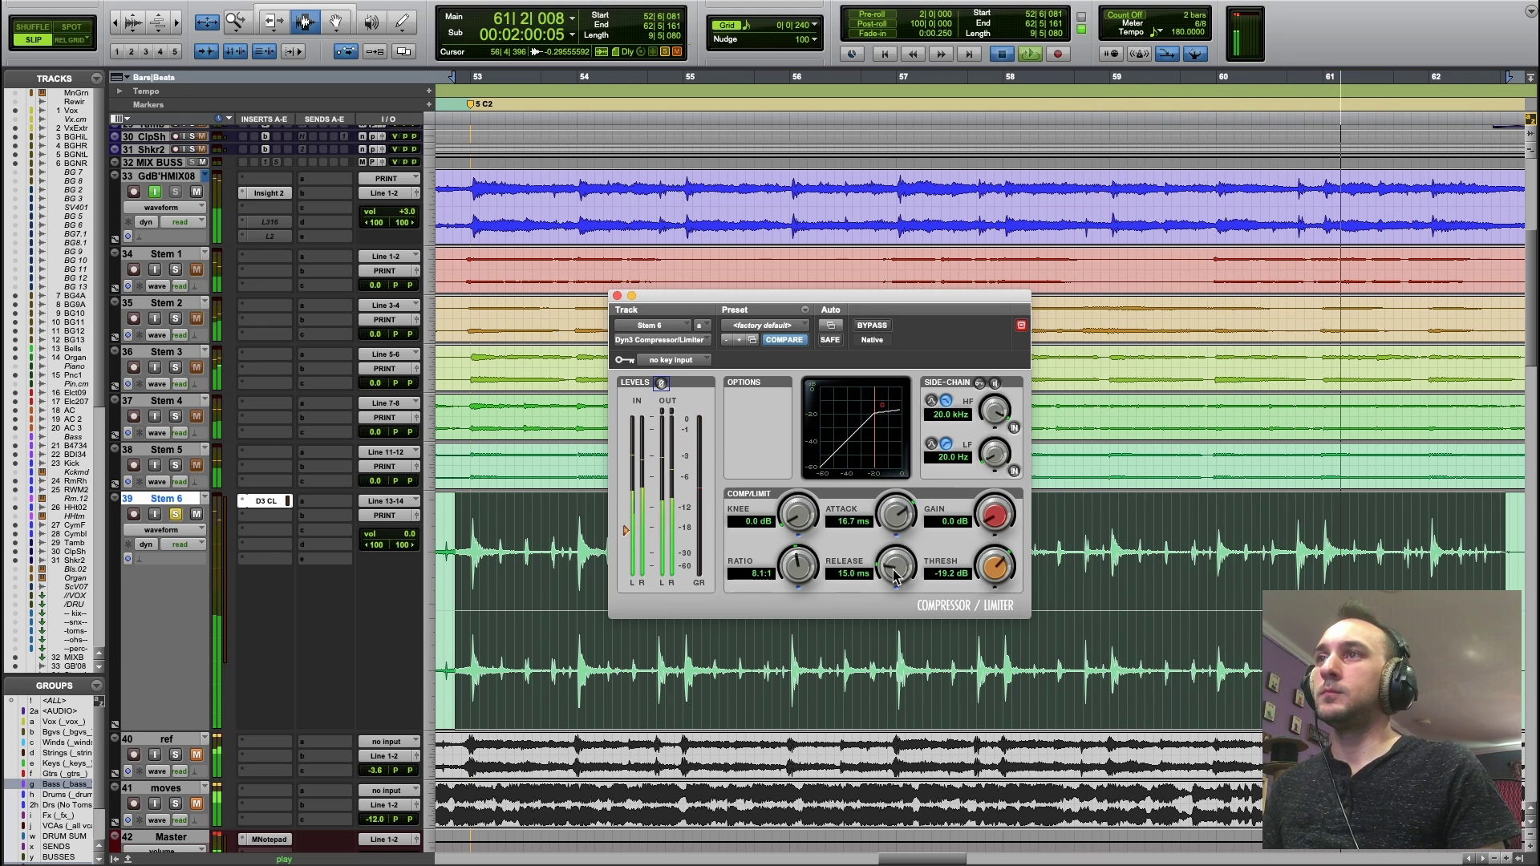
key("space")
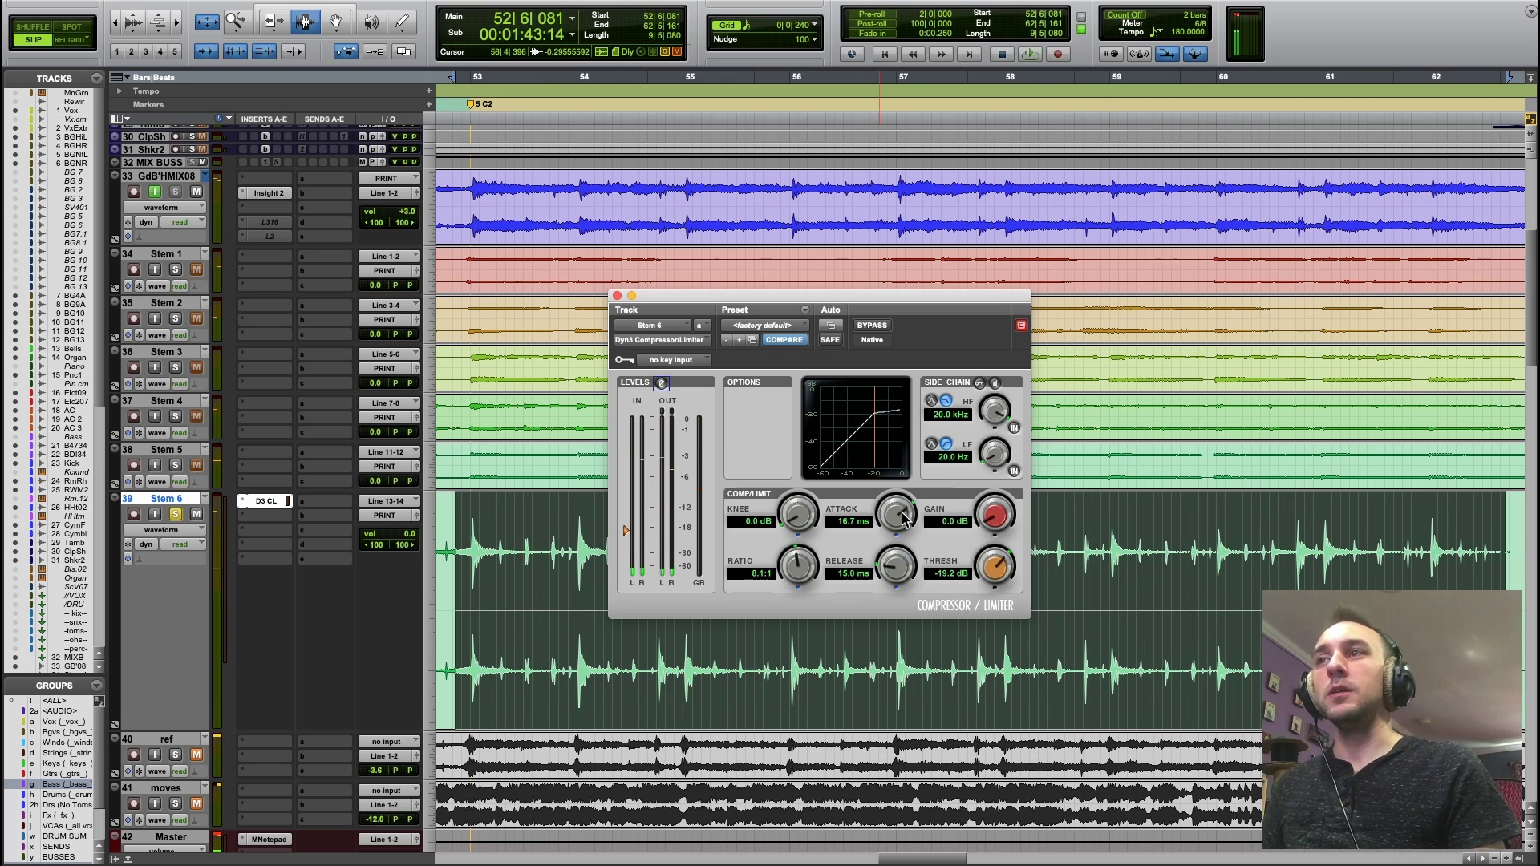